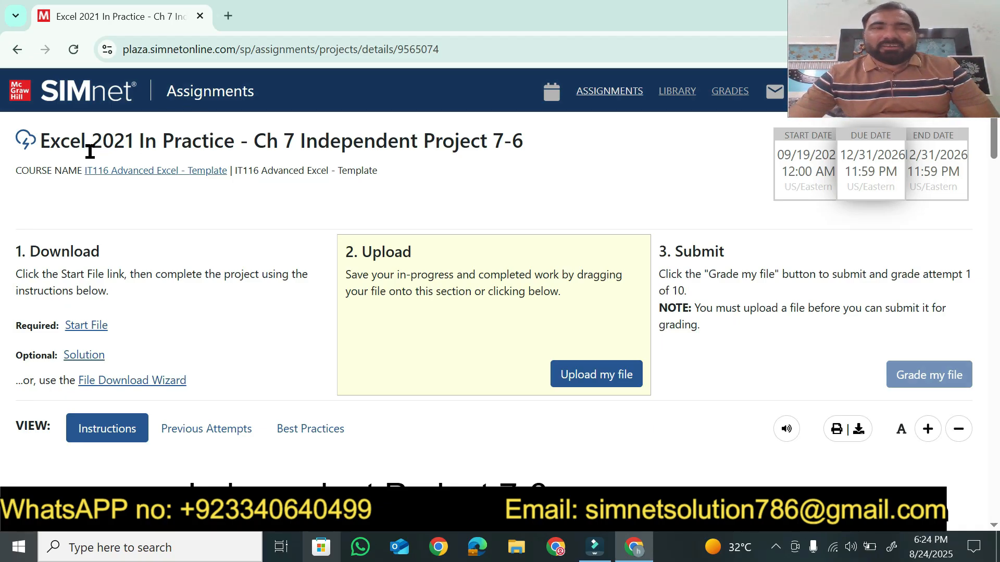
Step: Download the start file for Excel 2021 In Practice Ch 7 Independent Project 7-6 and open the workbook
left_click_drag(39, 148, 544, 154)
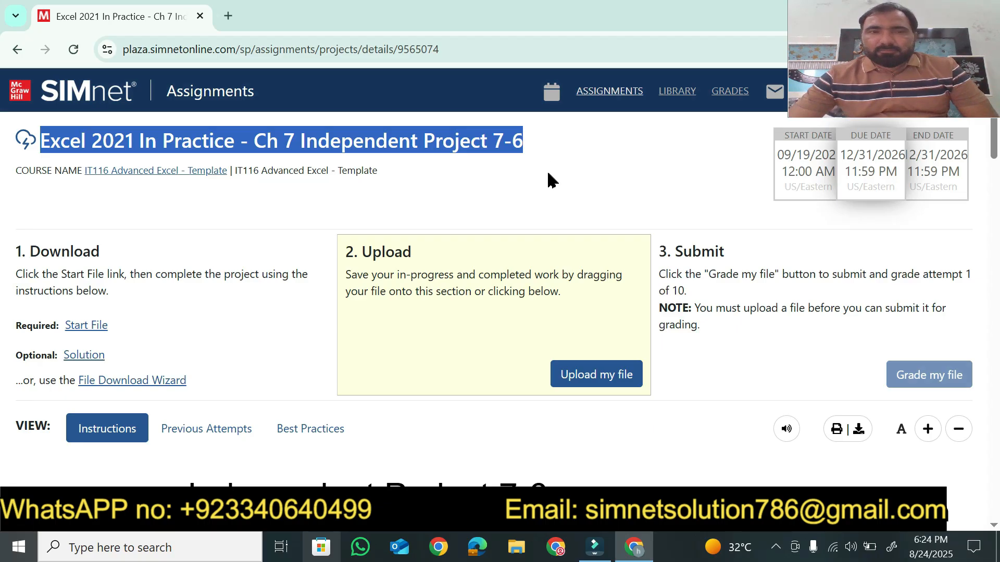
left_click(225, 198)
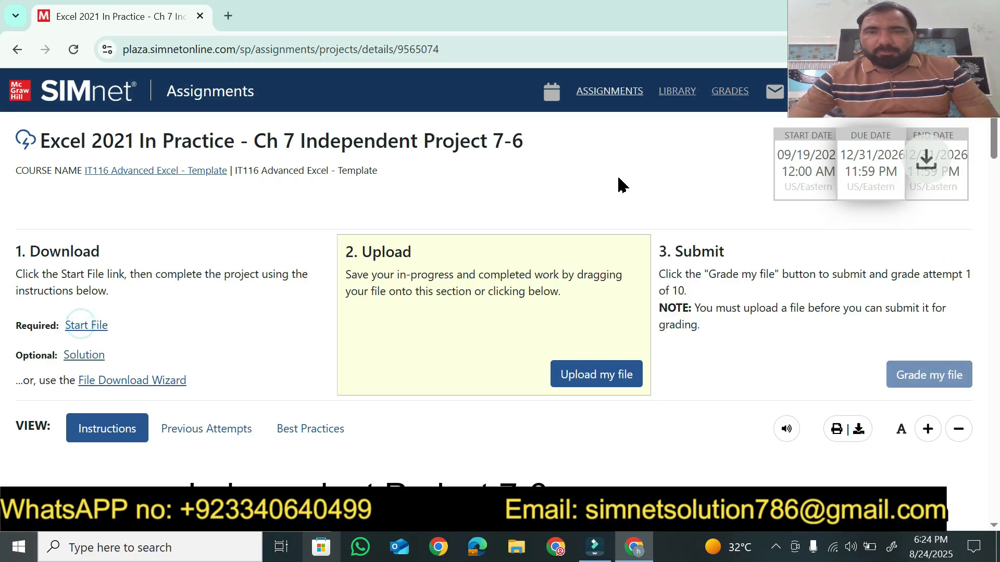
left_click(759, 92)
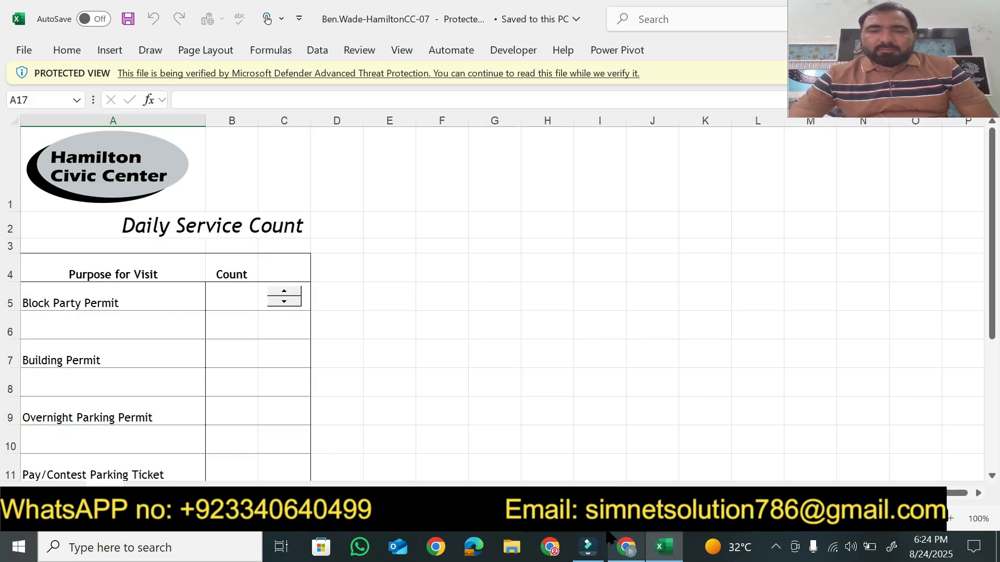
Step: Switch back to the SIMnet assignment page in Chrome and read the project introduction, file names and covered skills
left_click(616, 558)
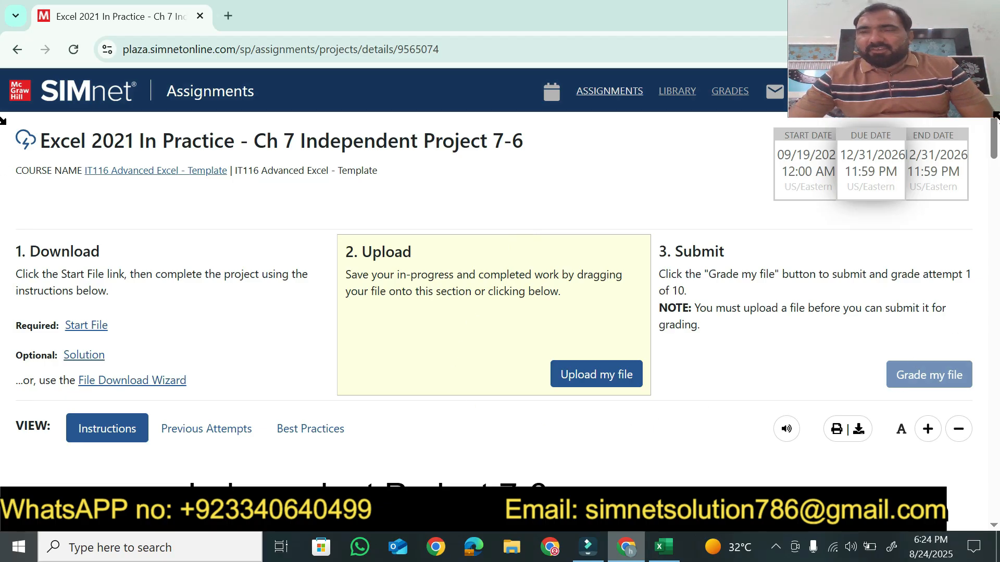
scroll(2, 145, "down", 7)
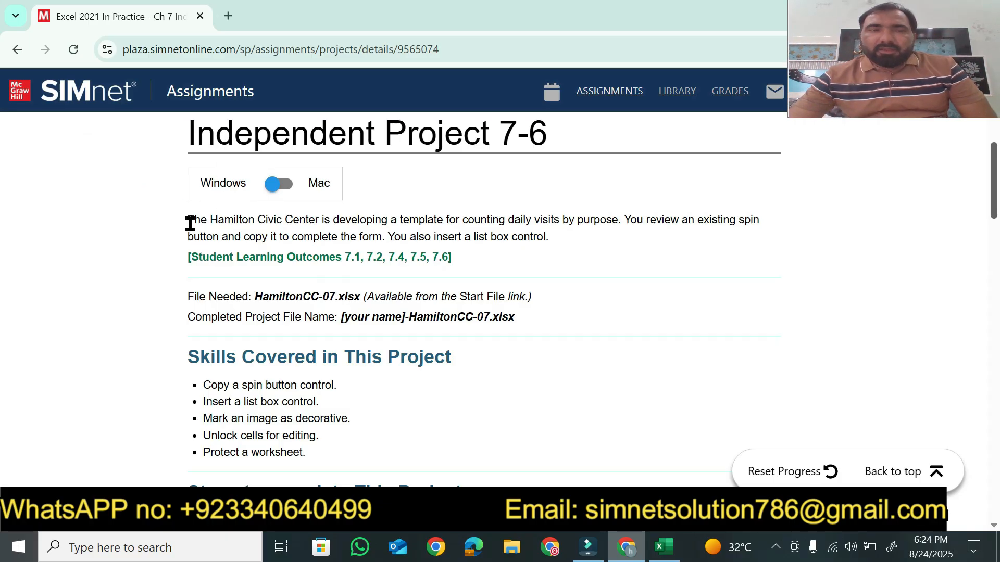
left_click_drag(187, 223, 556, 245)
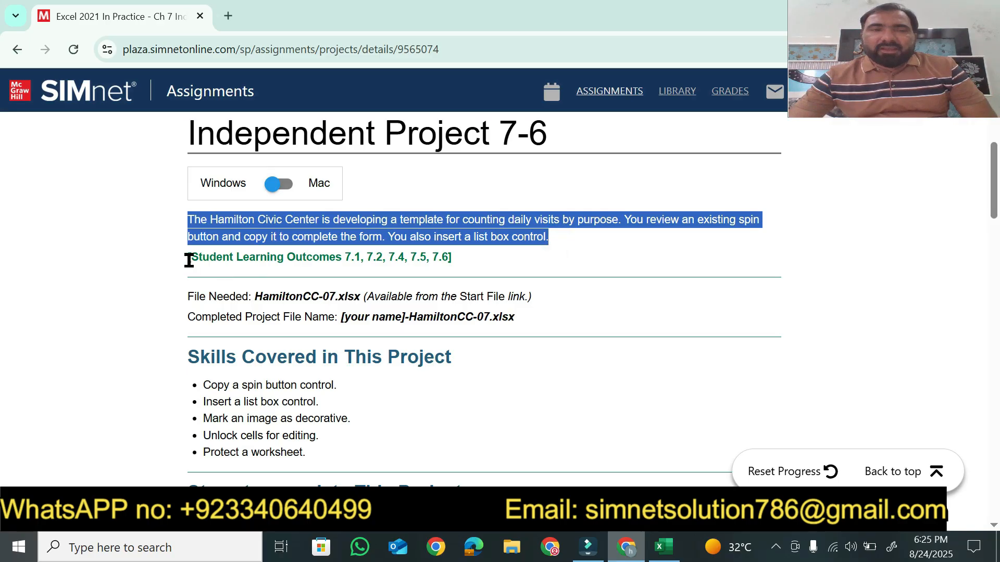
left_click_drag(188, 259, 468, 267)
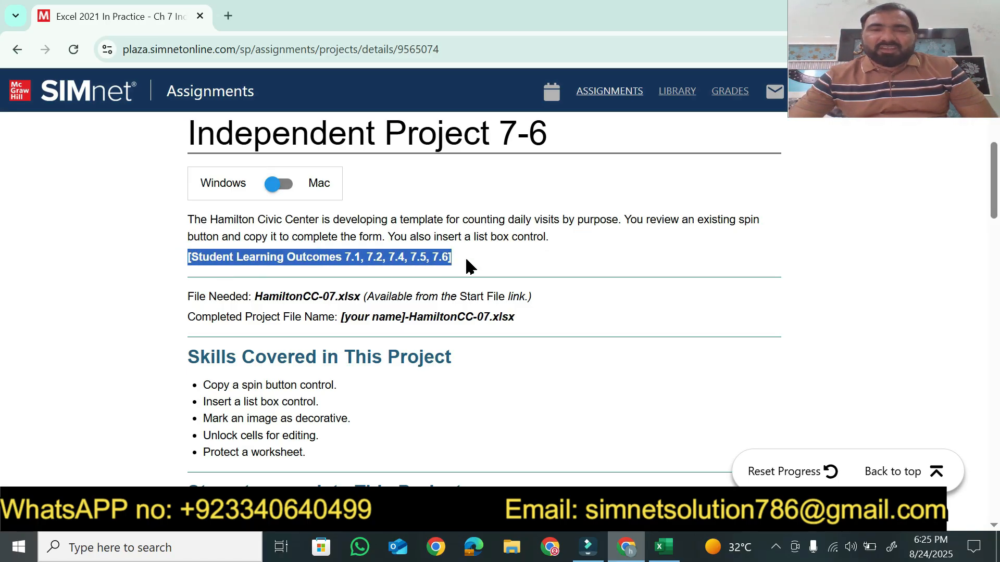
left_click_drag(183, 295, 547, 306)
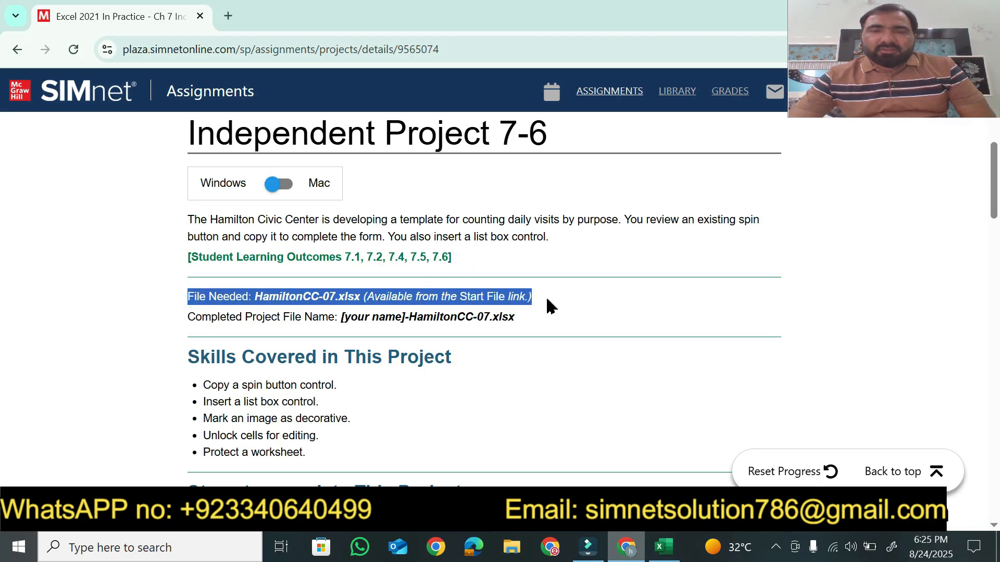
left_click(185, 317)
left_click_drag(185, 318, 507, 318)
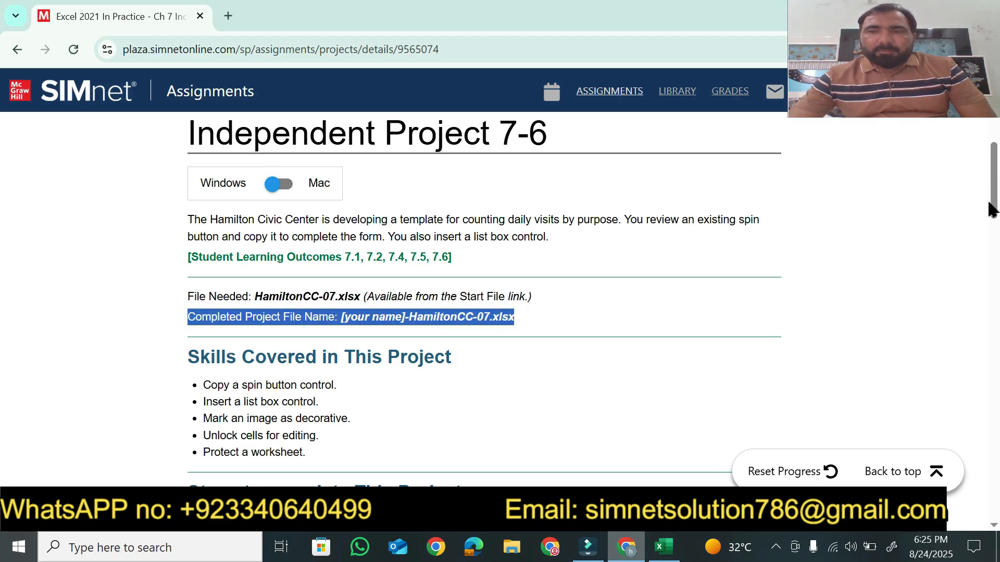
scroll(2, 219, "down", 3)
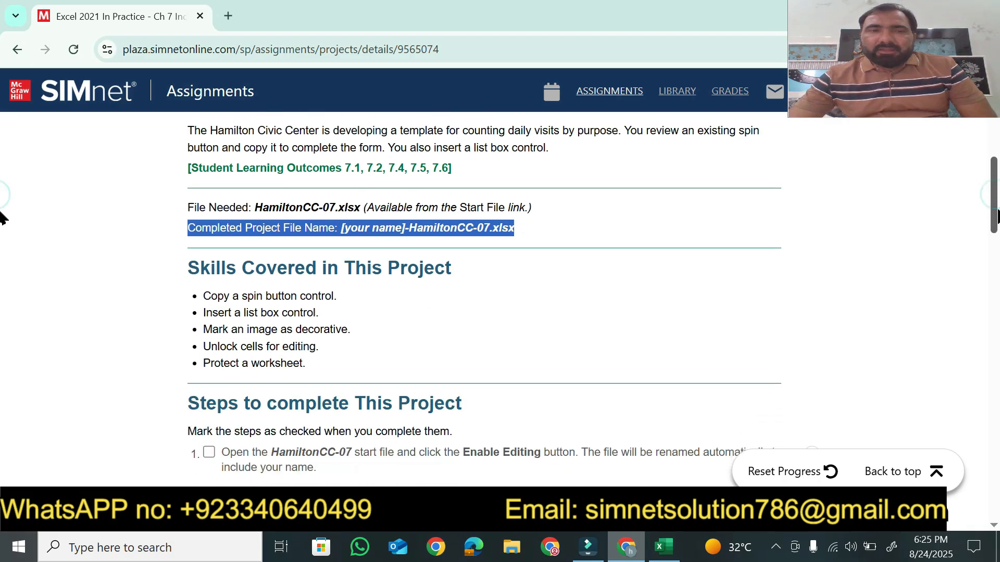
scroll(2, 230, "down", 2)
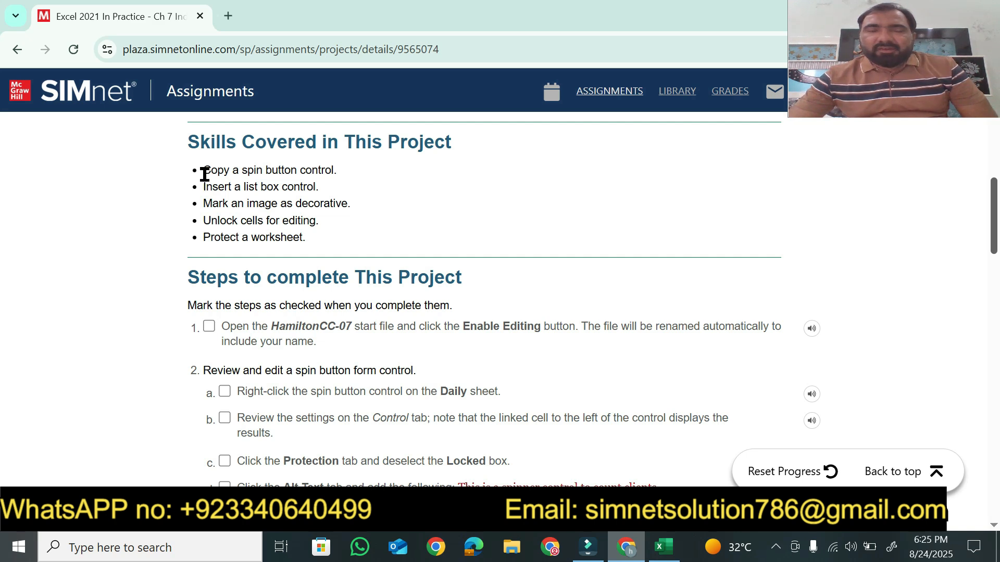
left_click_drag(205, 171, 338, 182)
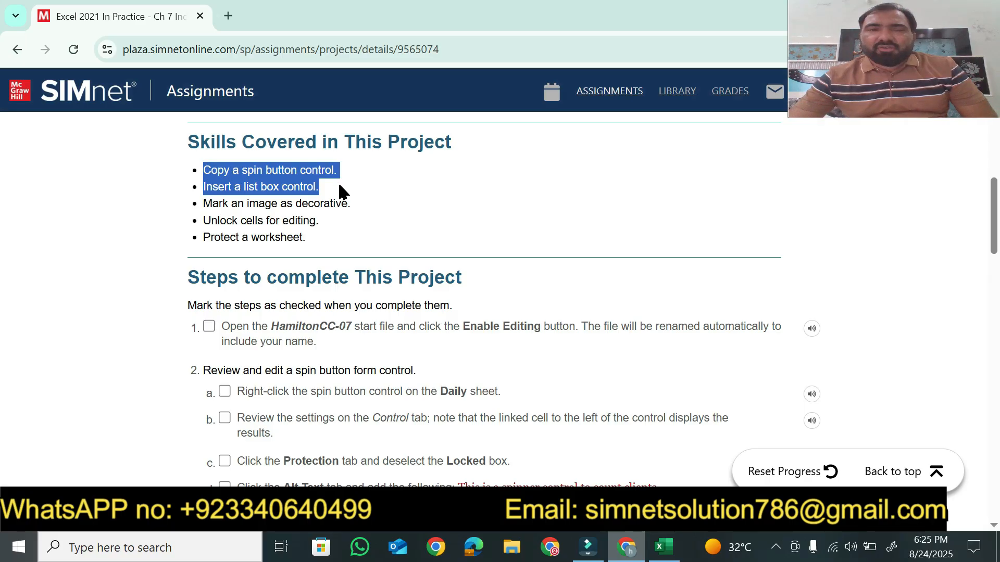
left_click_drag(339, 192, 349, 200)
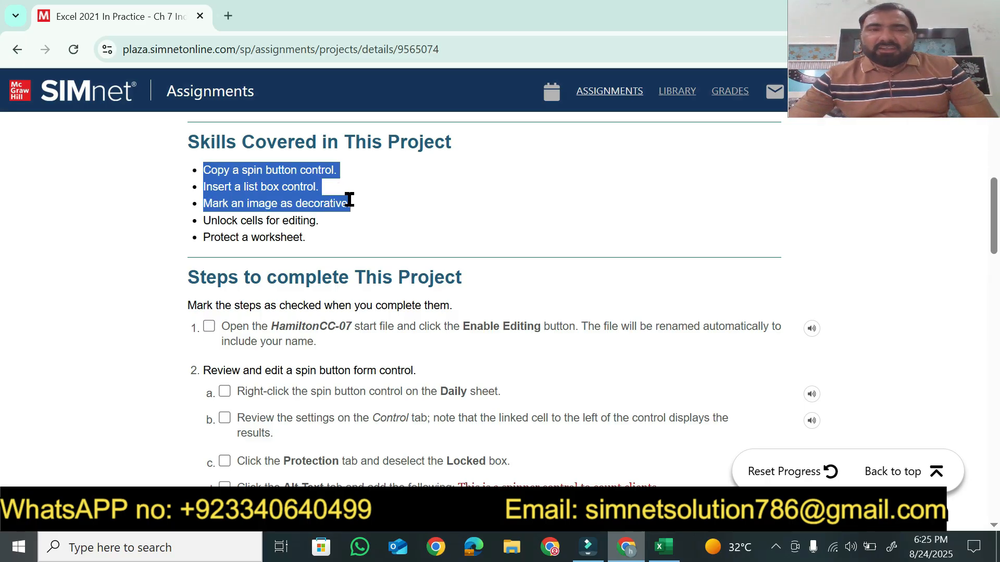
left_click_drag(349, 200, 331, 241)
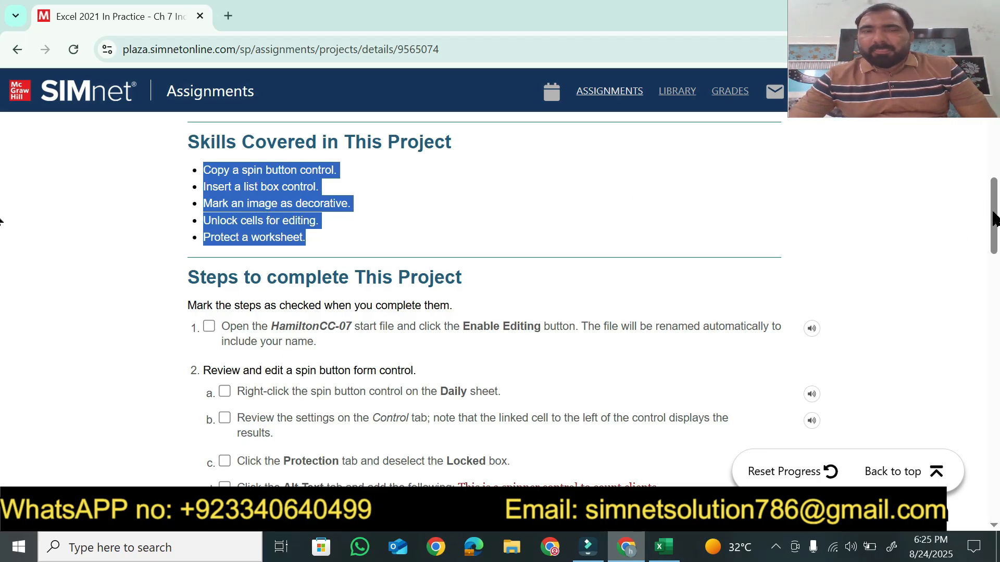
Step: Look through the whole assignment page down to the final submission step, and return to the start of the project steps
left_click_drag(994, 218, 994, 119)
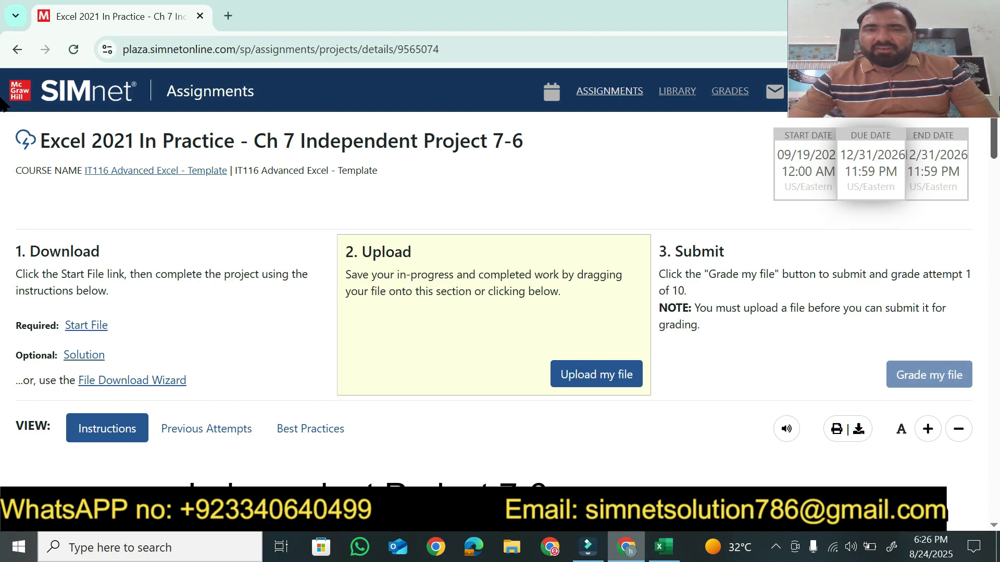
left_click_drag(994, 105, 994, 242)
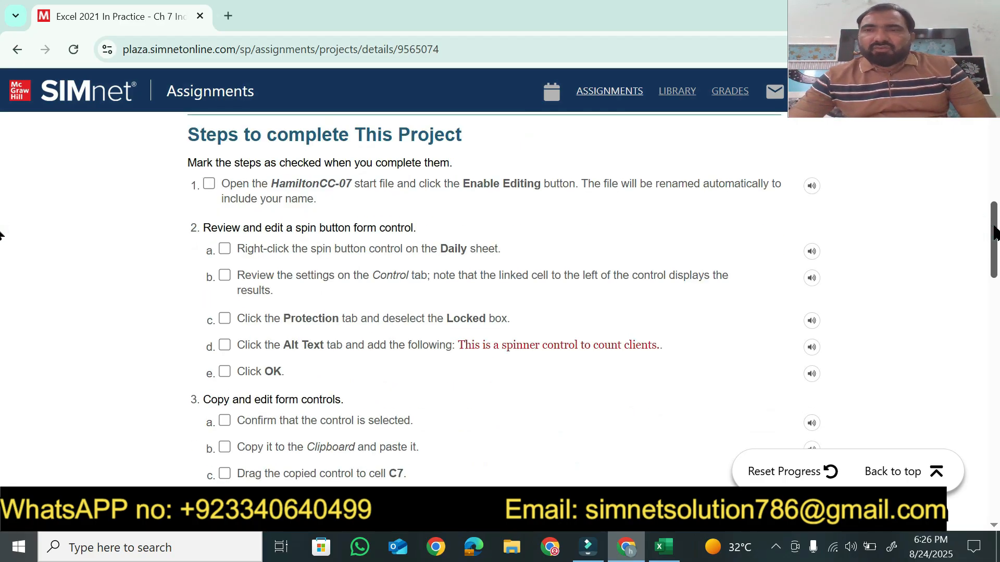
left_click_drag(994, 233, 966, 436)
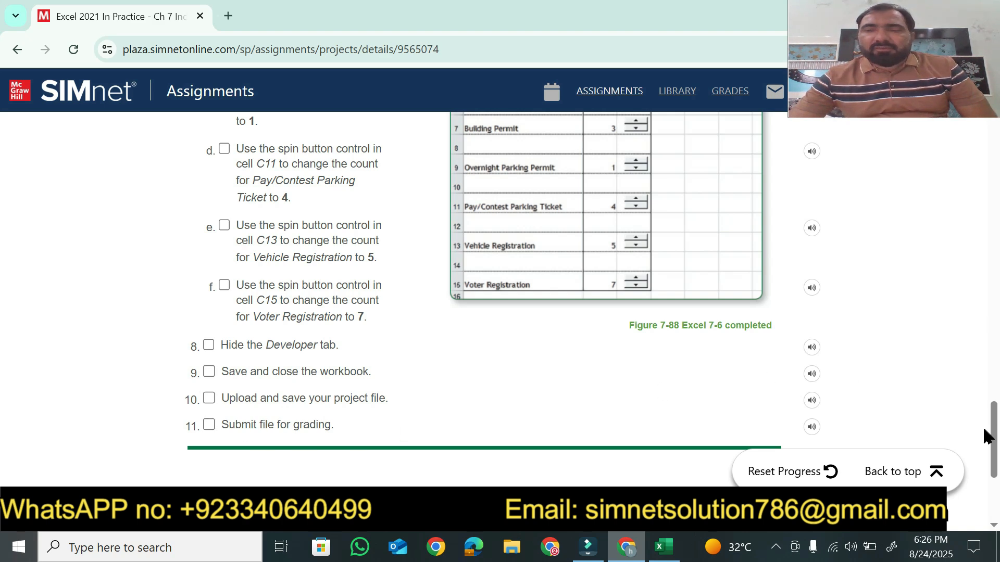
left_click_drag(996, 448, 994, 247)
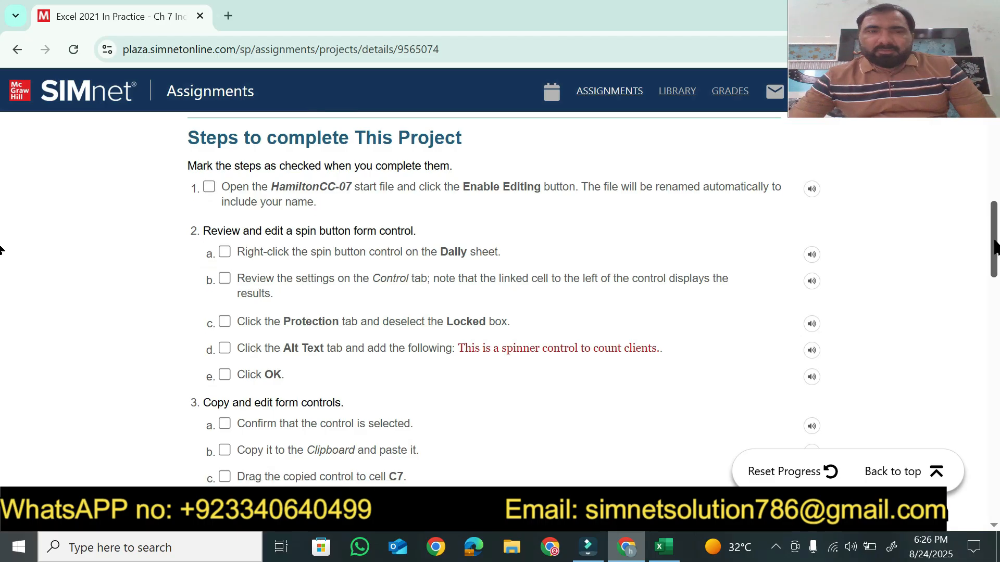
left_click_drag(187, 139, 459, 138)
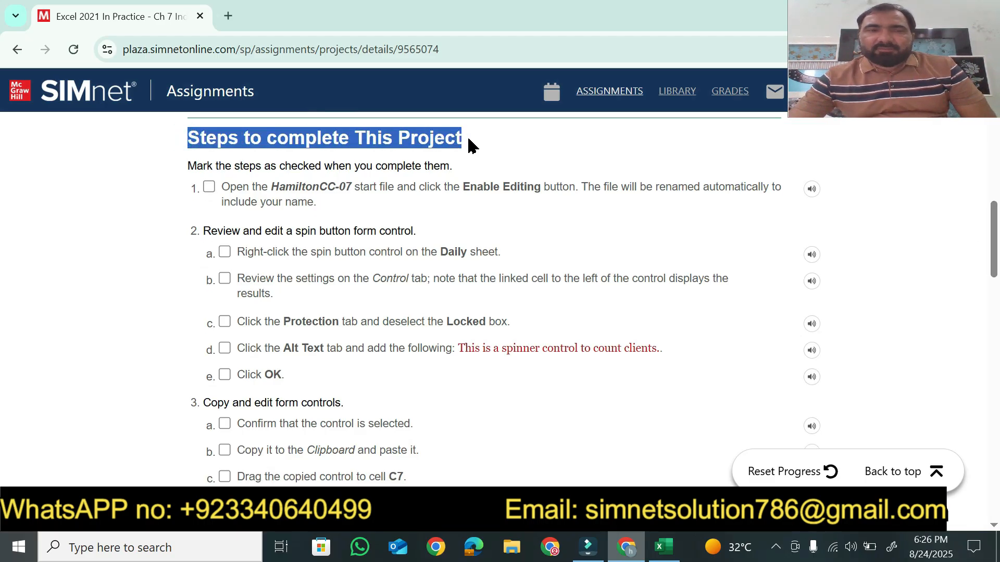
left_click(469, 140)
left_click_drag(188, 165, 467, 171)
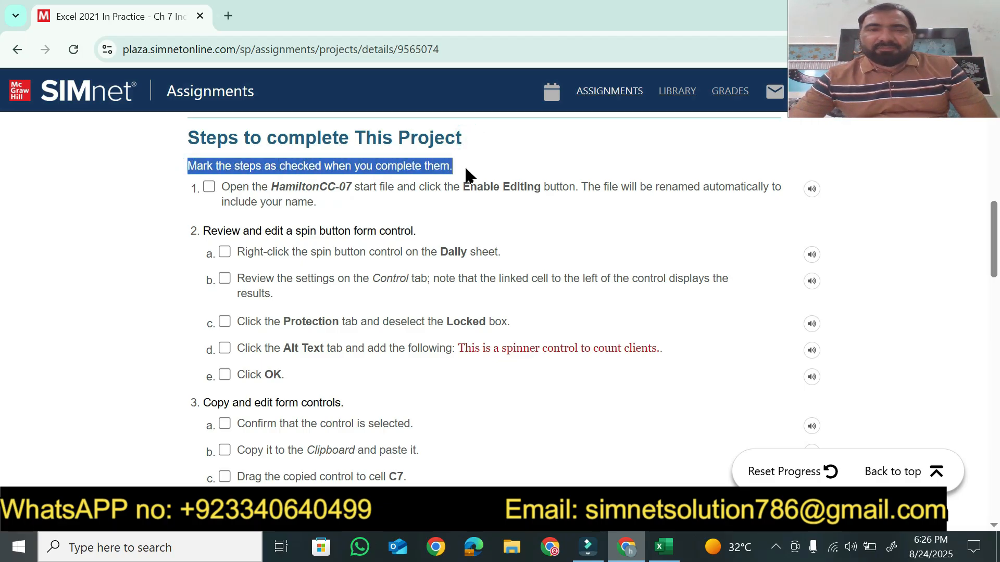
left_click(466, 169)
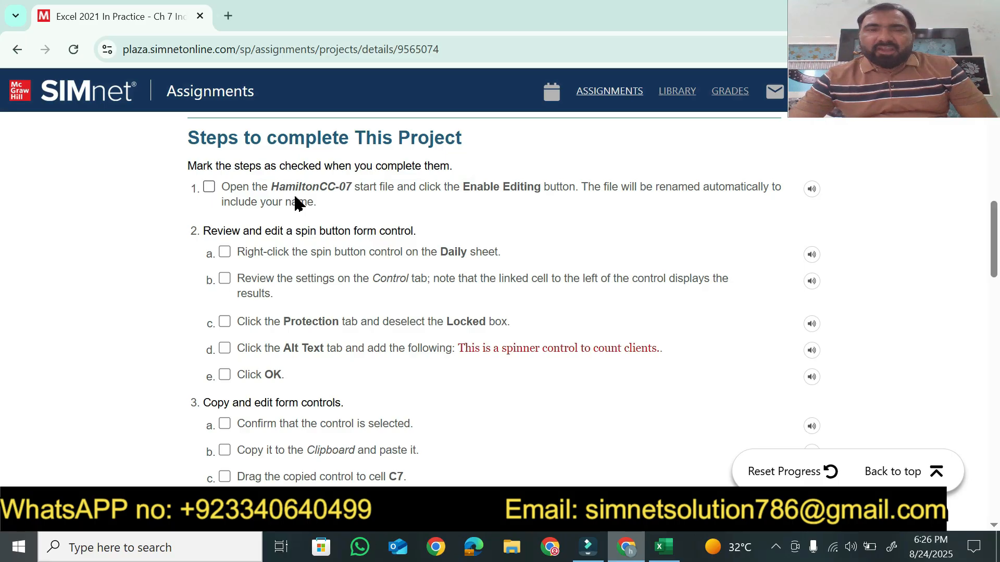
Step: Read step 1 of the instructions, switch to Excel and enable editing in the HamiltonCC-07 workbook
left_click_drag(270, 188, 569, 198)
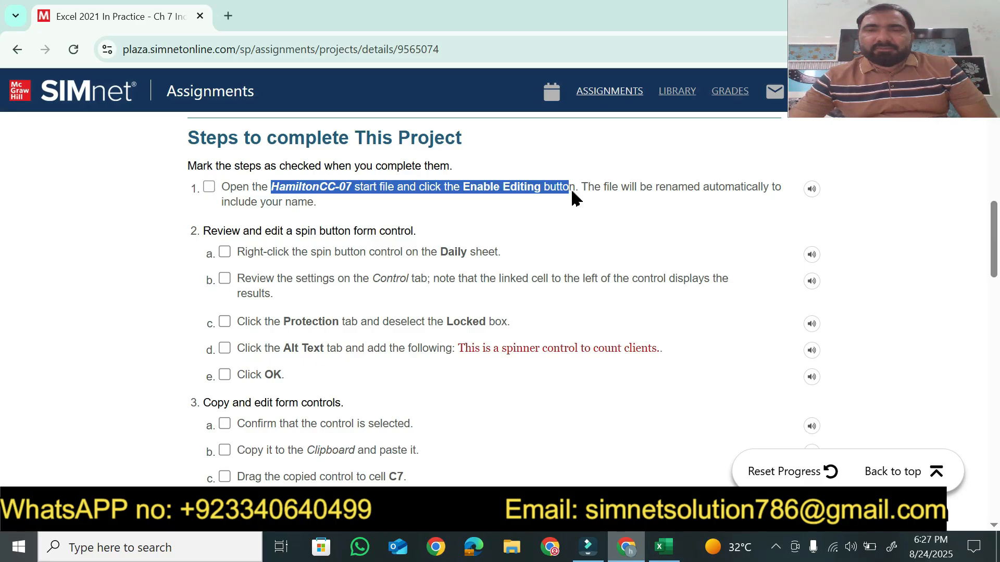
left_click(662, 547)
left_click(628, 74)
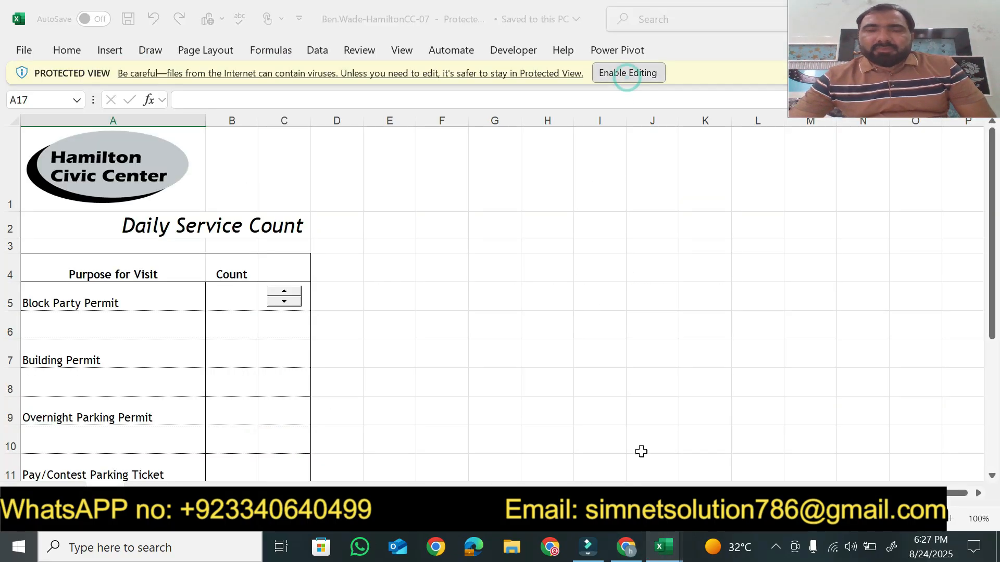
Step: Check the renamed workbook against the instructions, and mark step 1 as completed on the SIMnet page in Chrome
left_click(627, 550)
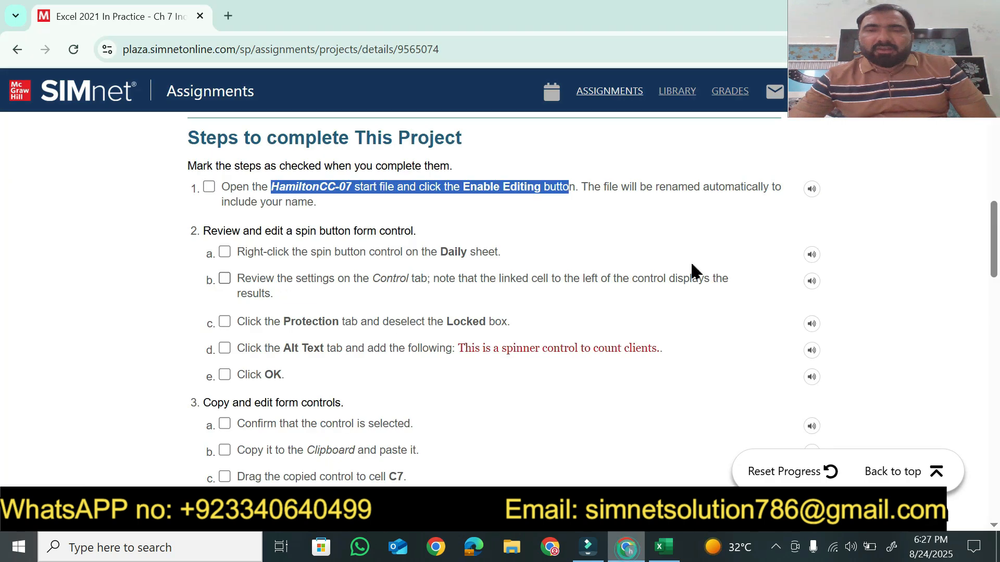
left_click_drag(581, 193, 771, 207)
left_click(664, 547)
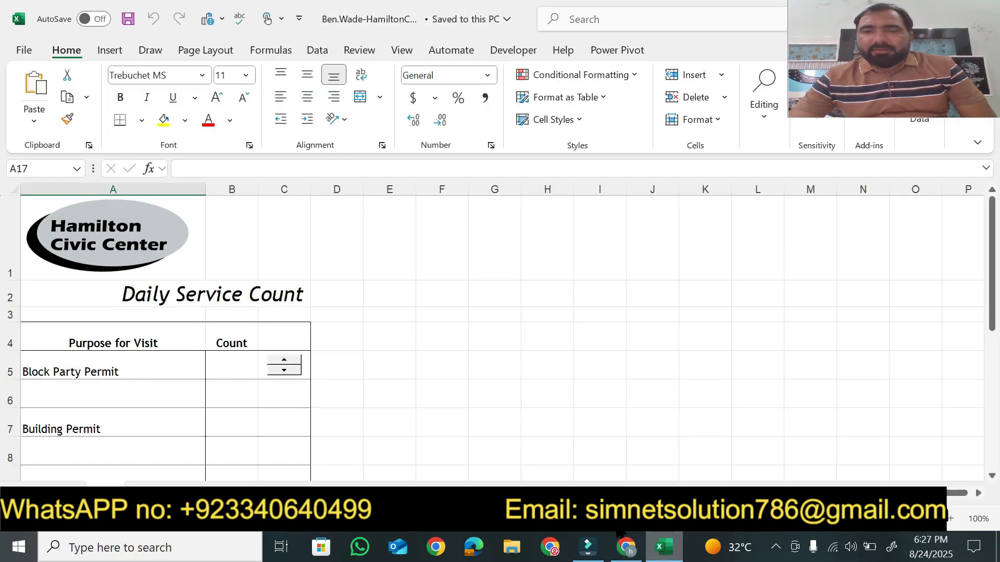
left_click(627, 545)
left_click(293, 188)
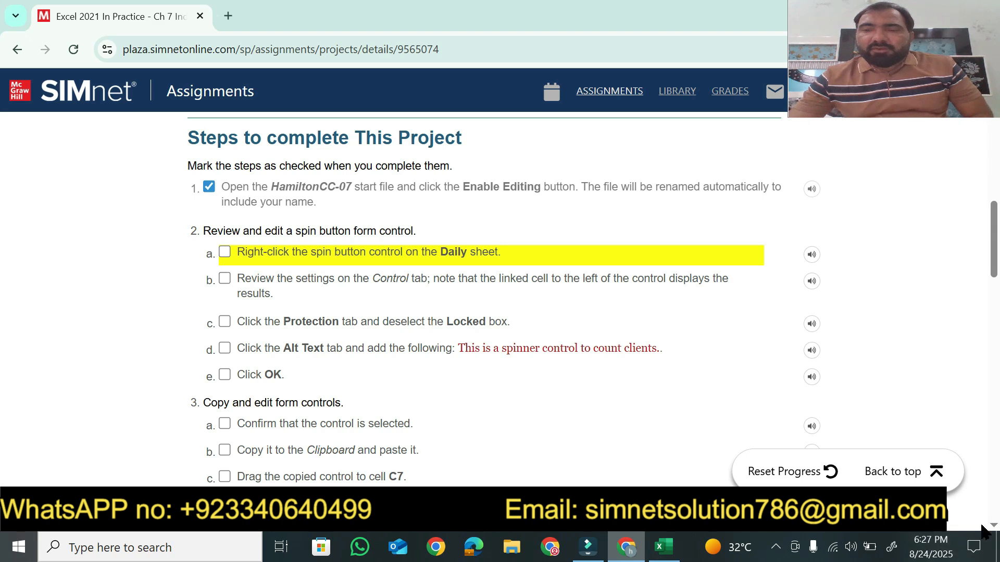
Step: Open the context options of the Block Party Permit spin button in Excel, and mark step 2a as completed in SIMnet
scroll(995, 527, "down", 2)
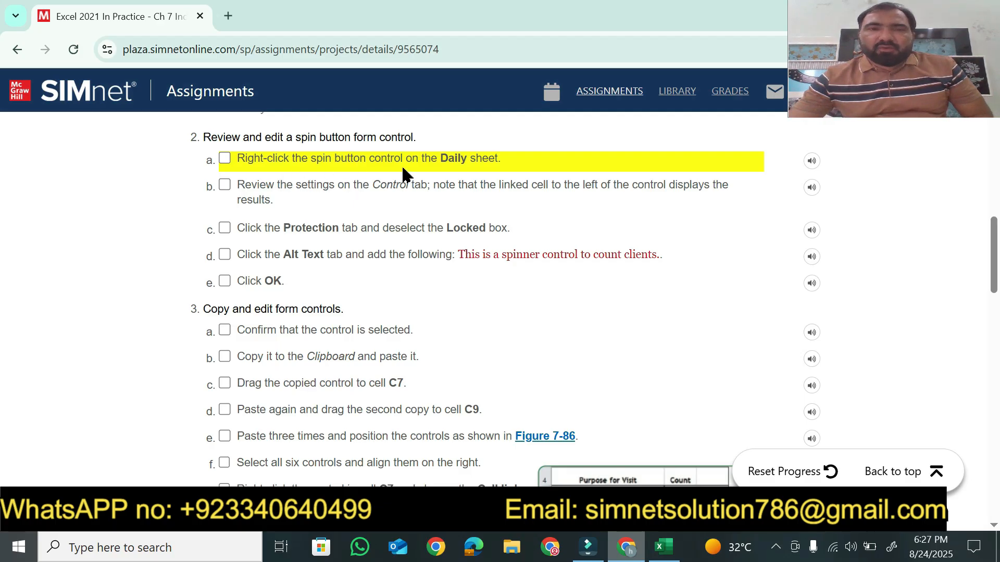
left_click(659, 548)
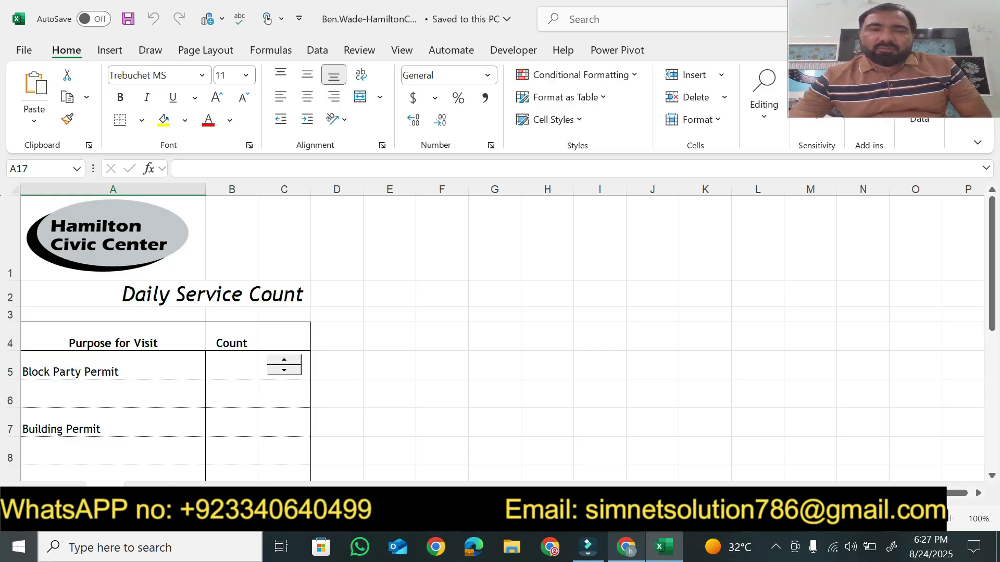
right_click(296, 367)
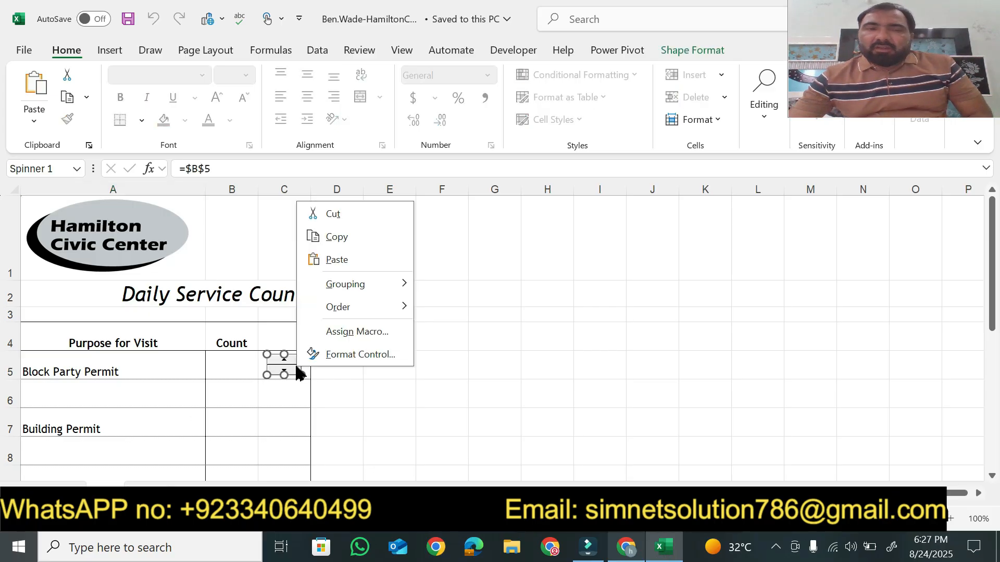
left_click(626, 548)
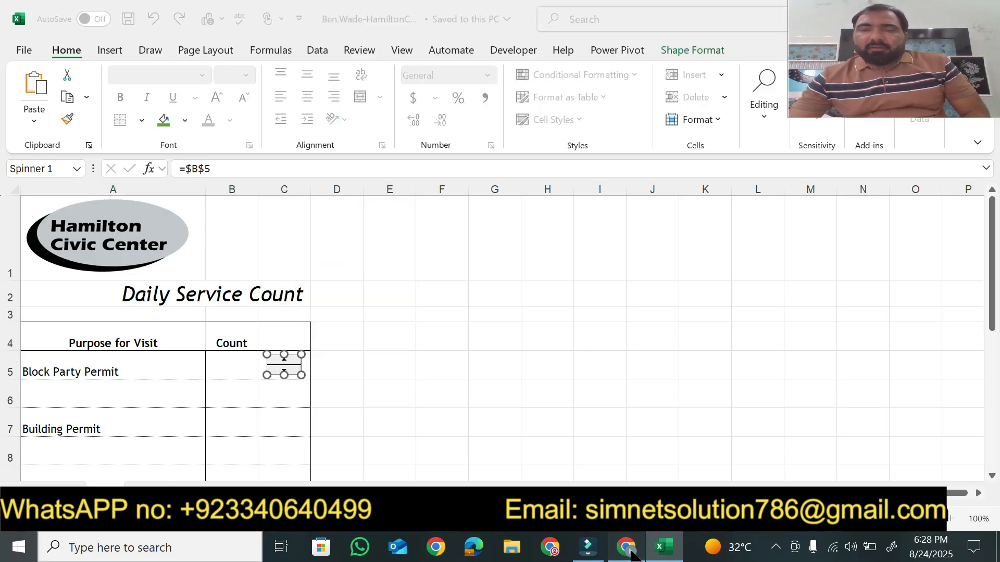
left_click(331, 163)
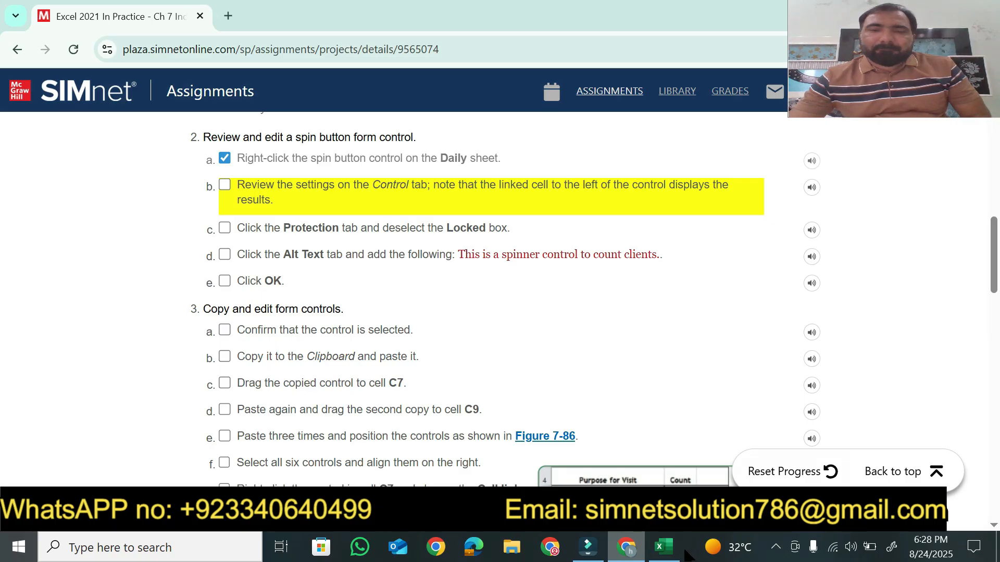
Step: Switch to Excel and review the Control settings and cell link of the Block Party Permit spin button
left_click(664, 547)
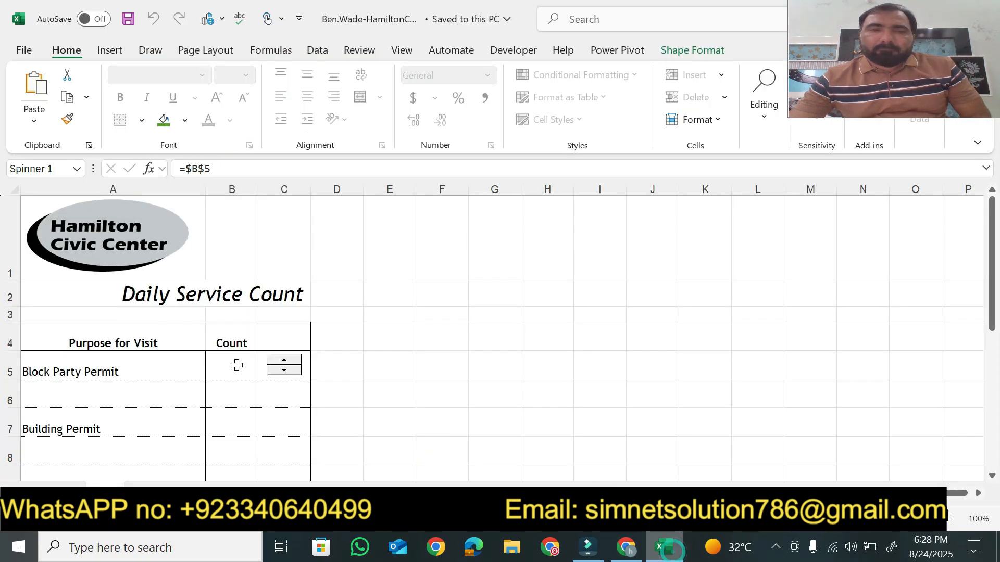
right_click(276, 371)
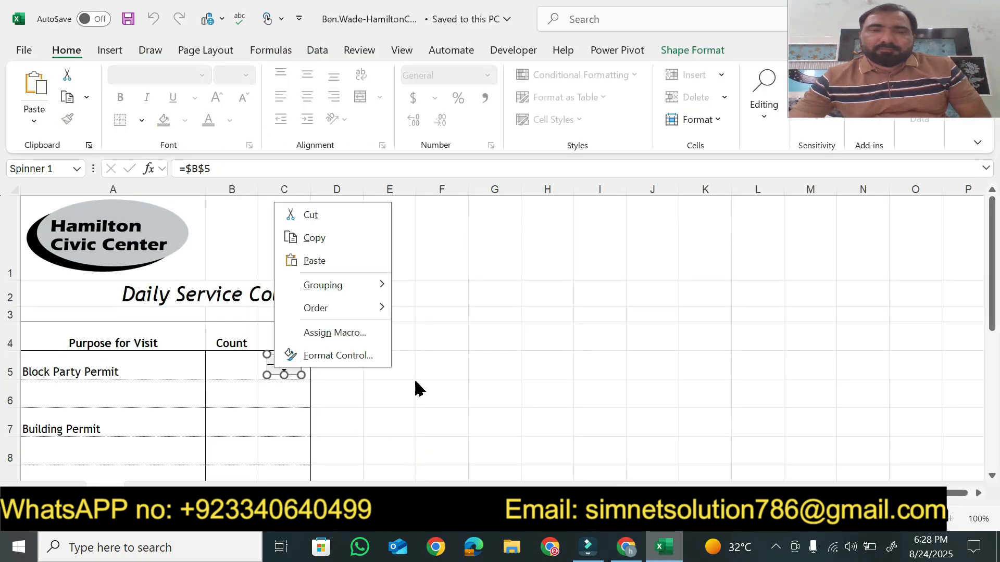
left_click(336, 356)
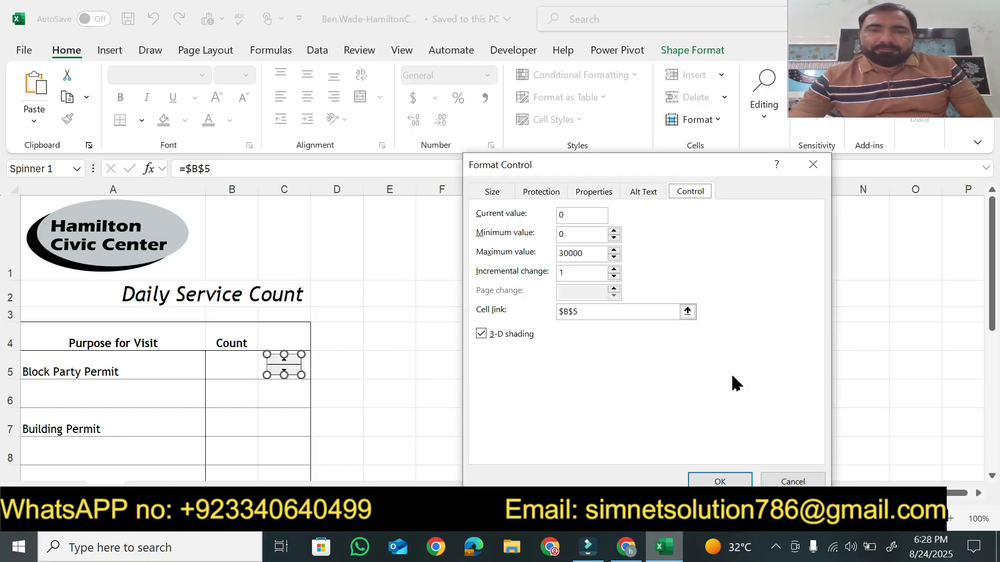
left_click(719, 480)
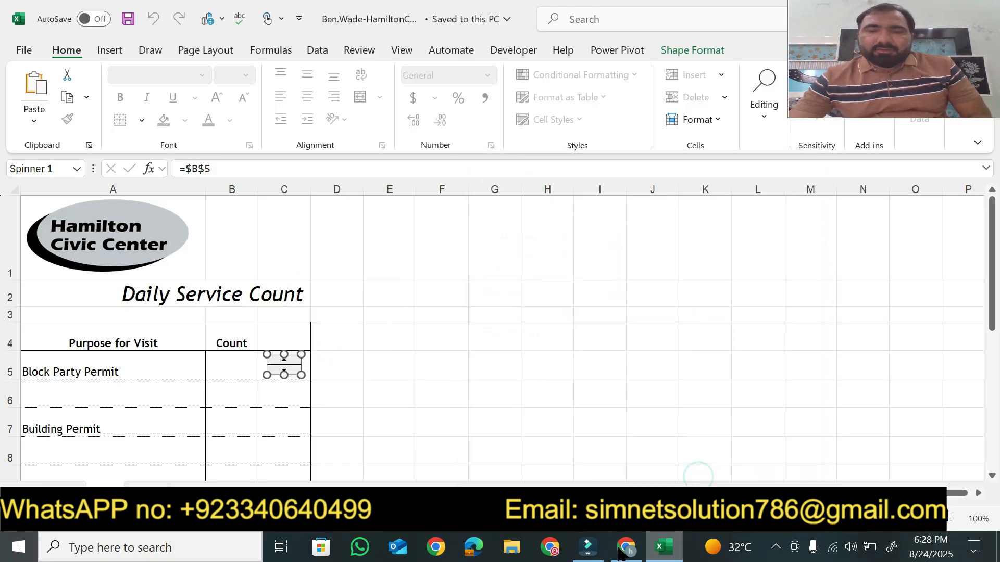
Step: Switch to Chrome, mark step 2b as completed in SIMnet, and read the step 2c instruction
left_click(627, 547)
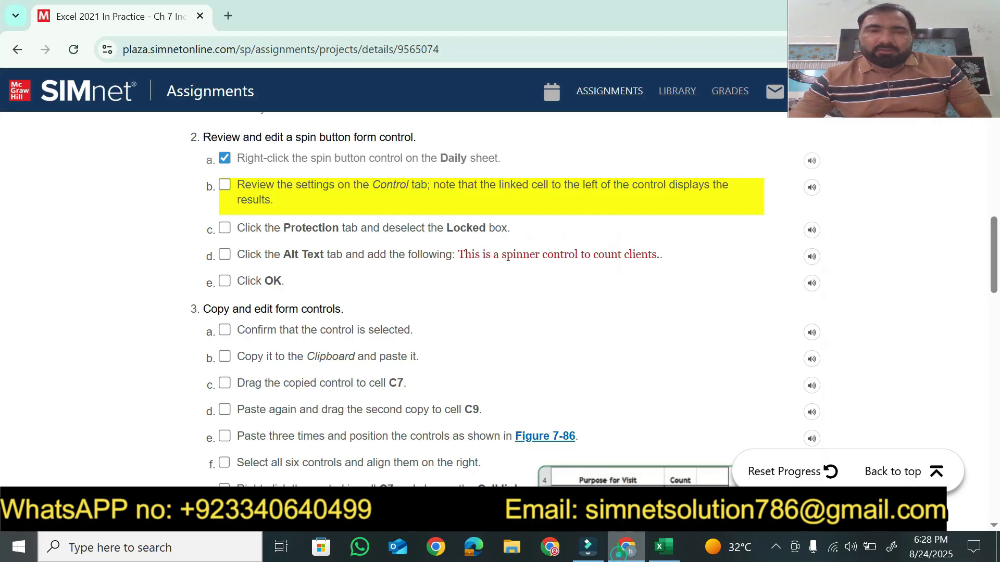
left_click(284, 190)
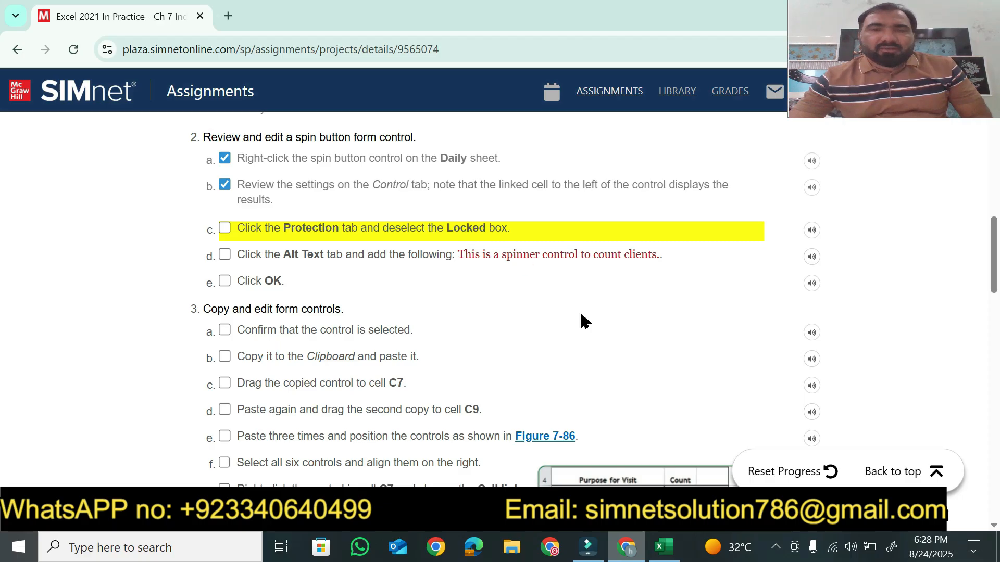
left_click(677, 546)
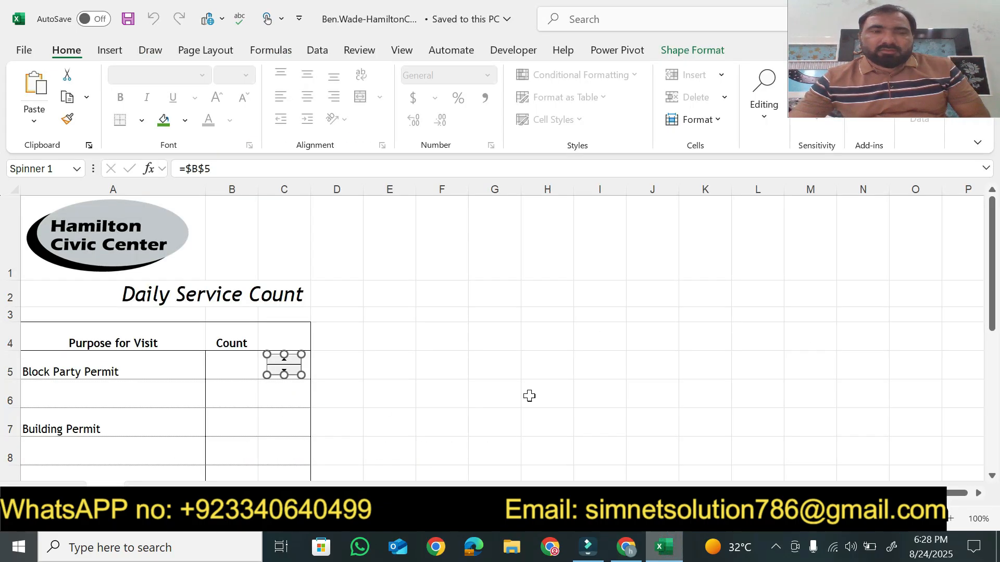
left_click_drag(991, 283, 997, 255)
left_click(628, 548)
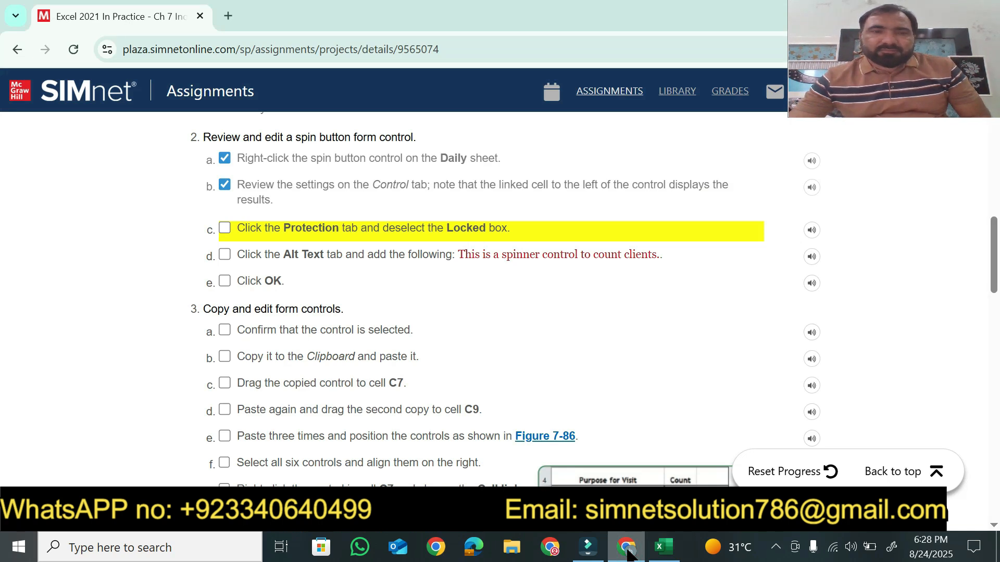
Step: Switch to Excel and deselect the Locked protection option for the Block Party Permit spin button on the Daily sheet
left_click(662, 547)
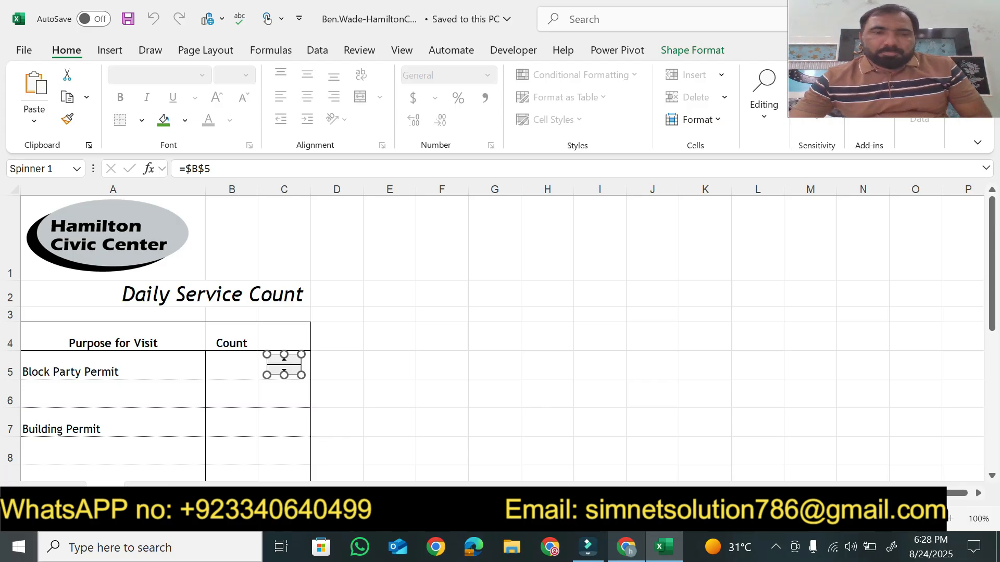
left_click(162, 486)
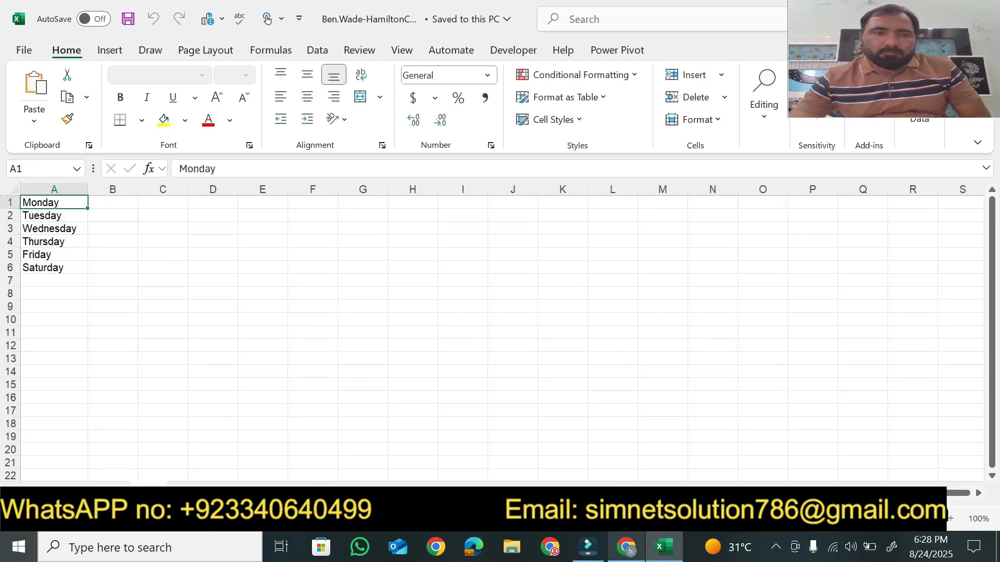
left_click(106, 486)
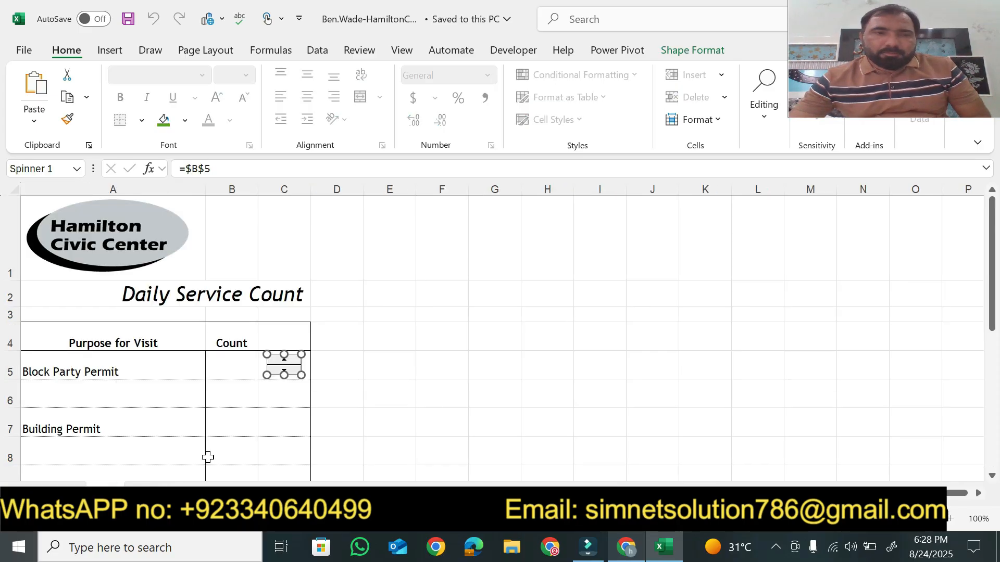
scroll(208, 457, "down", 5)
scroll(208, 457, "up", 3)
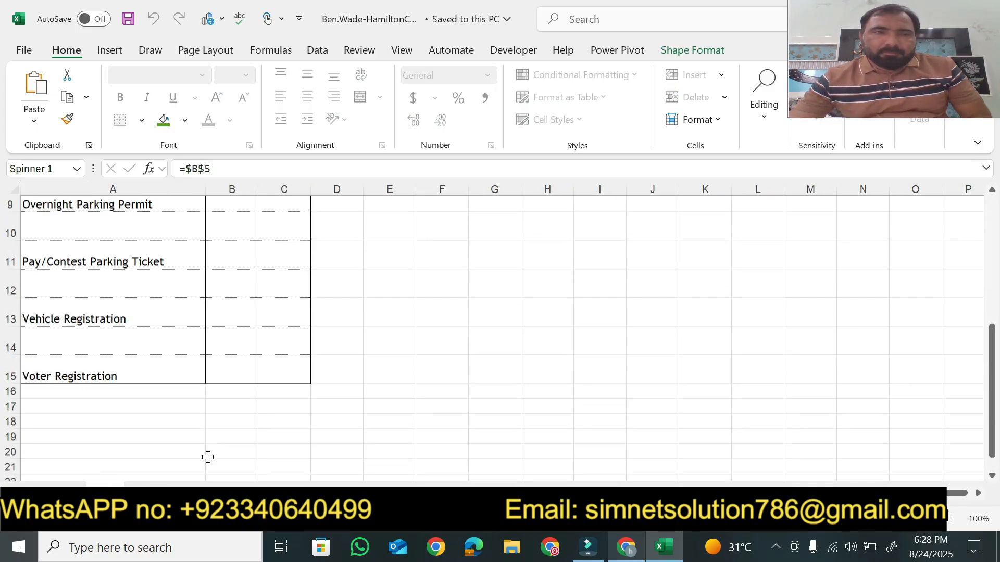
scroll(207, 458, "up", 2)
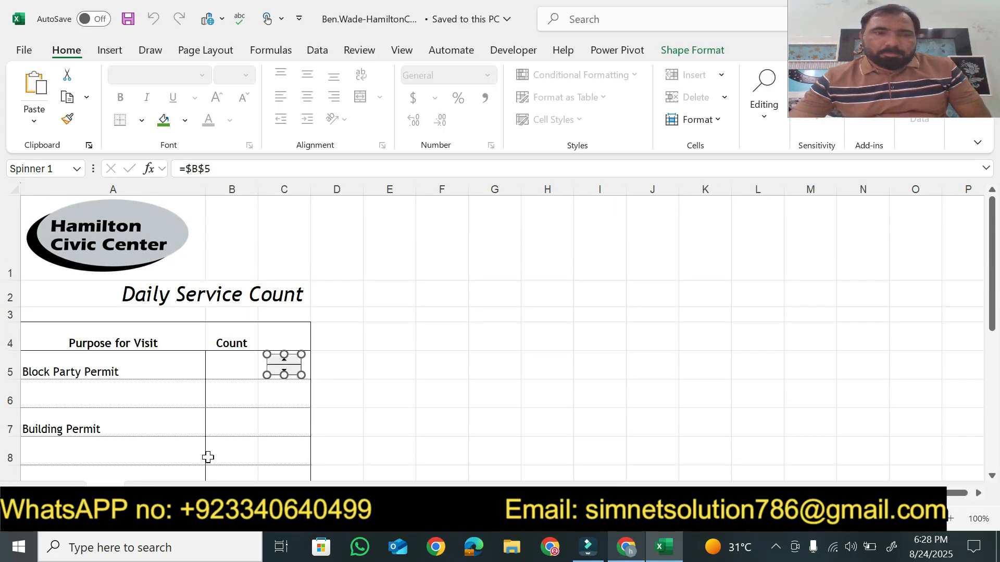
right_click(283, 367)
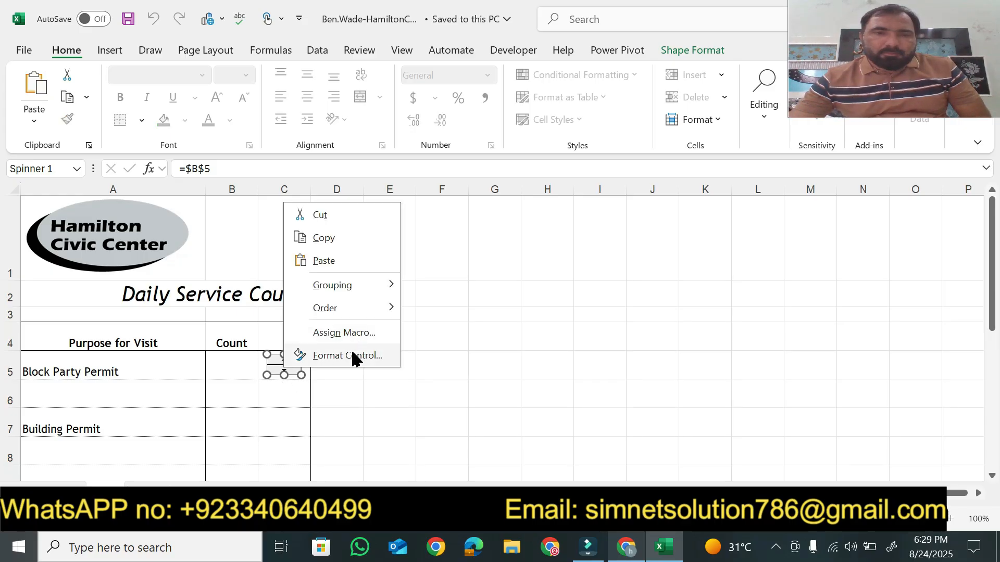
left_click(351, 357)
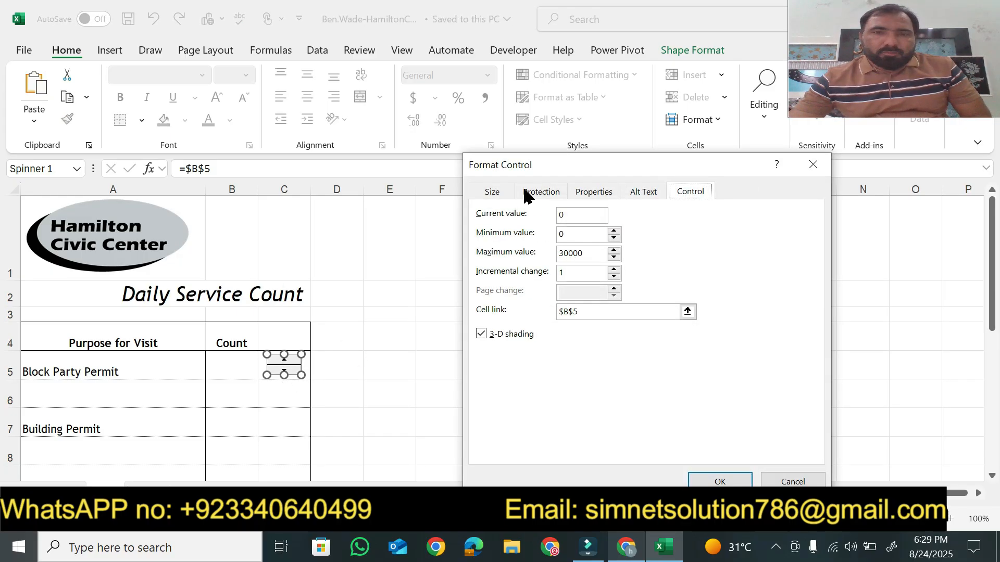
left_click(527, 196)
left_click(496, 218)
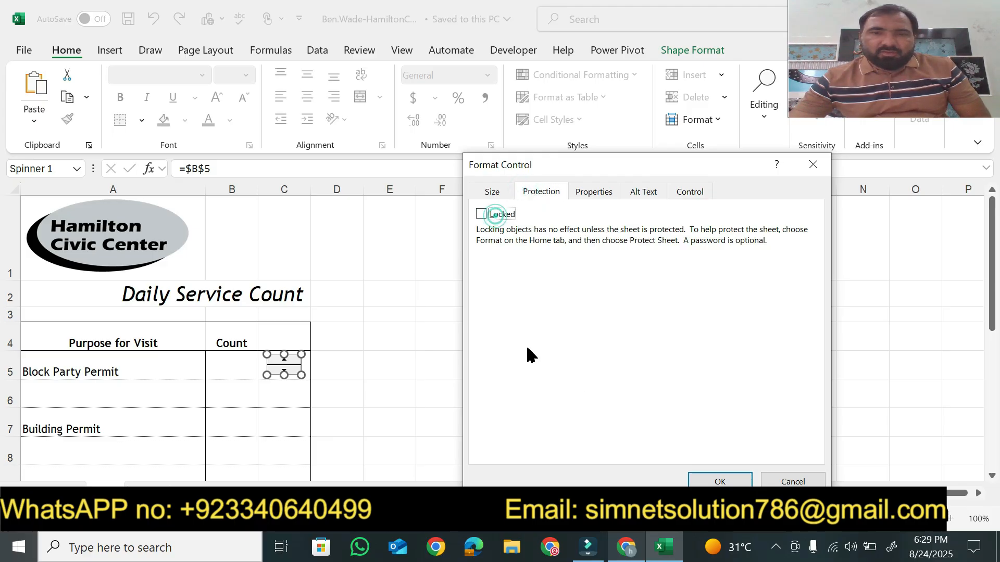
Step: Switch to Chrome, mark step 2c as completed in SIMnet, and copy the alt text sentence from step 2d
left_click(629, 558)
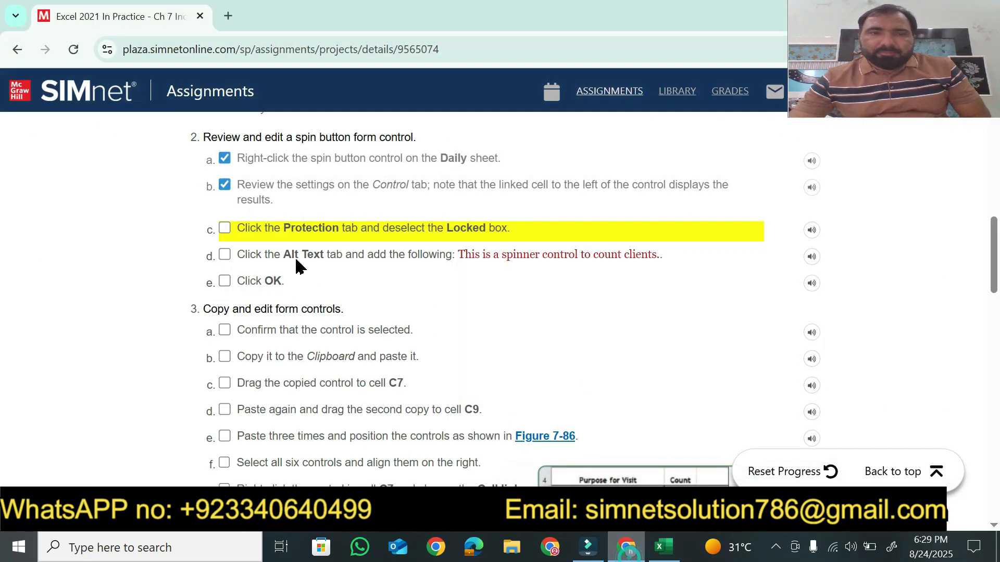
left_click(258, 231)
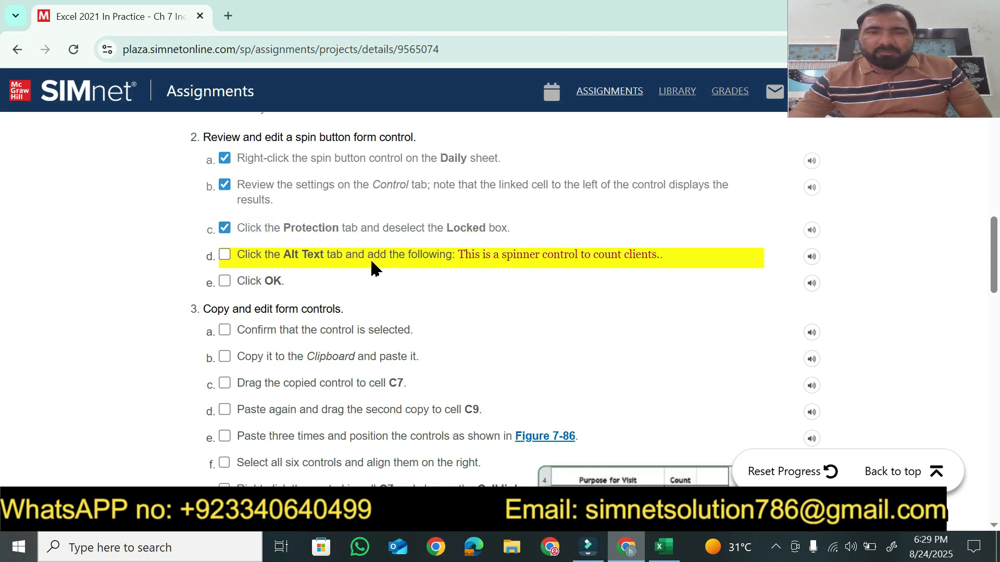
left_click_drag(459, 259, 662, 257)
key("ctrl+c")
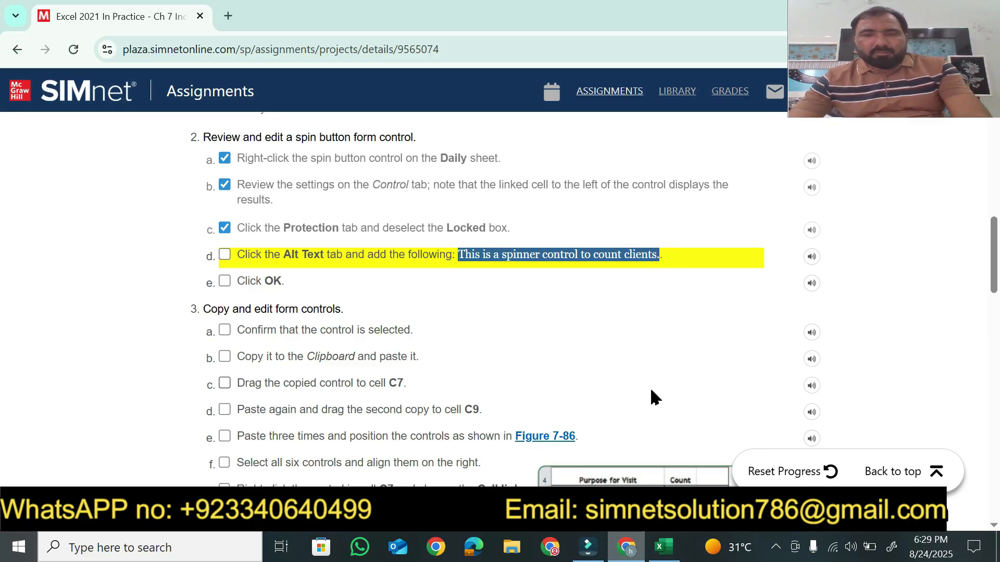
Step: Switch to Excel and set the spin button's alternative text to "This is a spinner control to count clients."
left_click(662, 547)
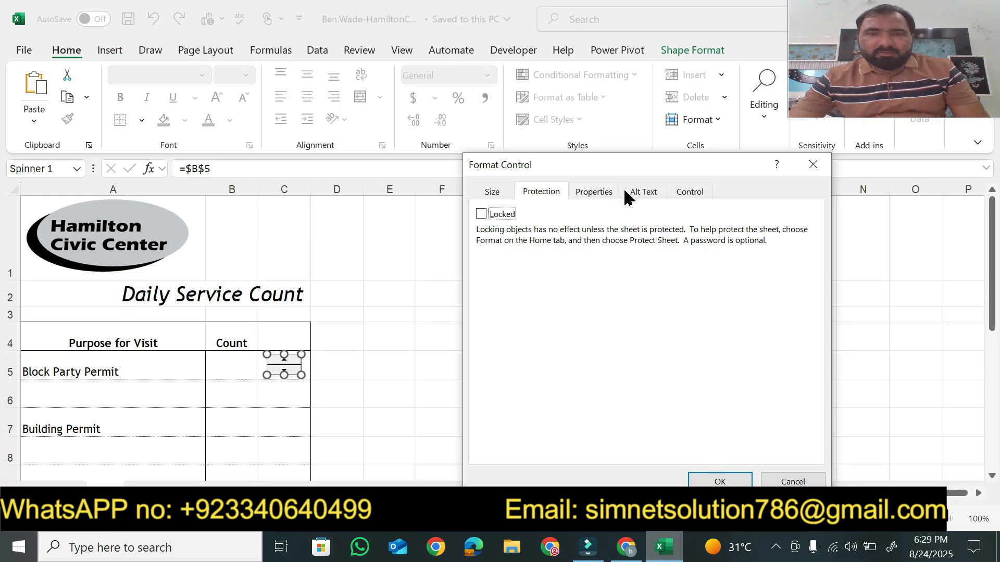
left_click(657, 194)
left_click(583, 264)
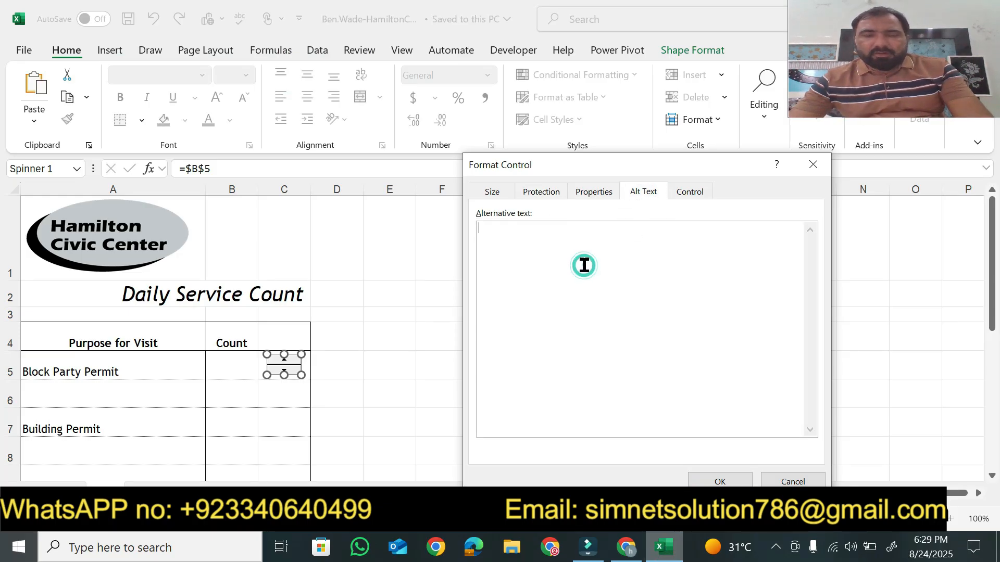
key("ctrl+v")
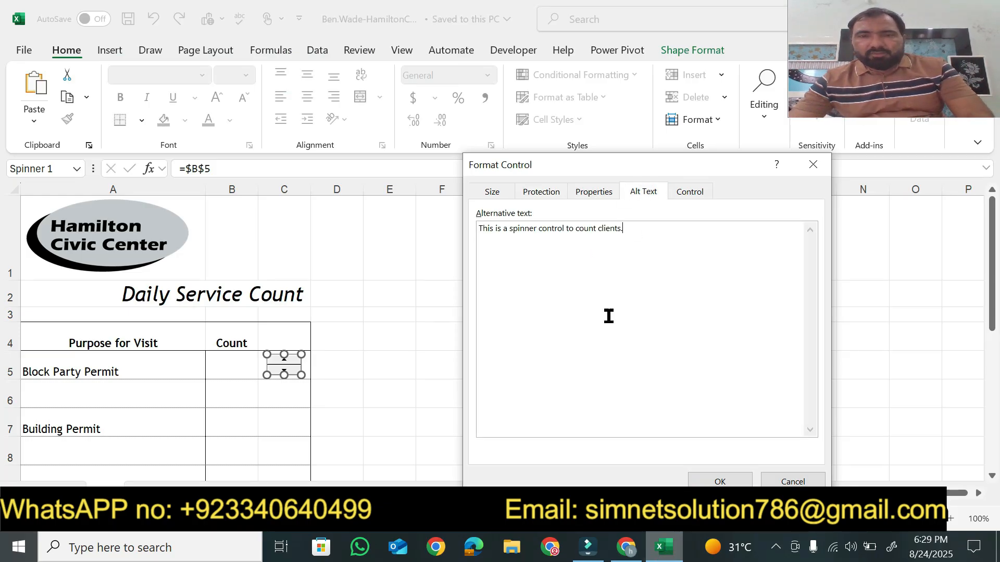
Step: Switch to Chrome and mark steps 2d and 2e as completed in SIMnet
left_click(627, 547)
left_click(262, 257)
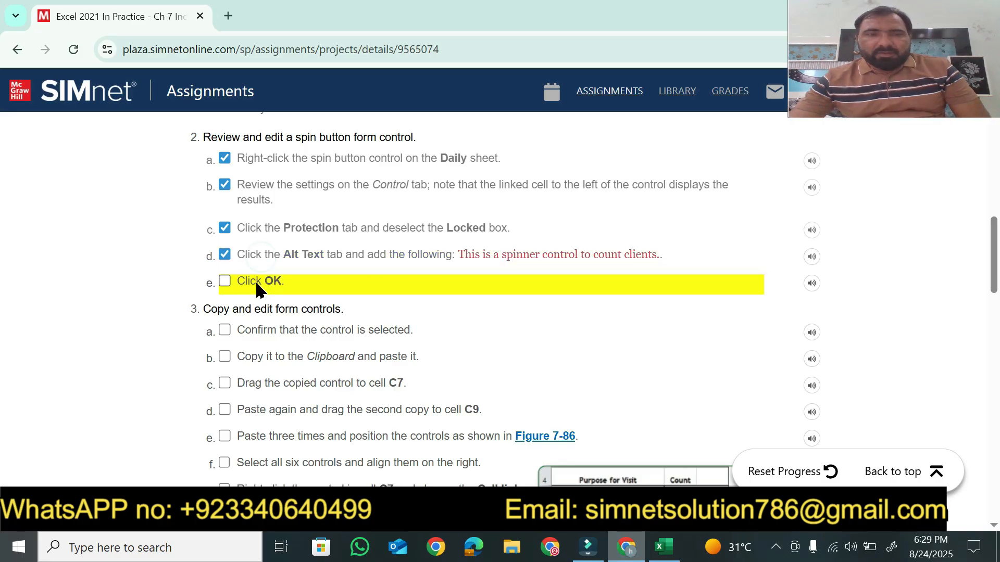
left_click(256, 284)
Step: Switch to Excel, apply the spin button's Format Control changes, and select cell E5
left_click(663, 547)
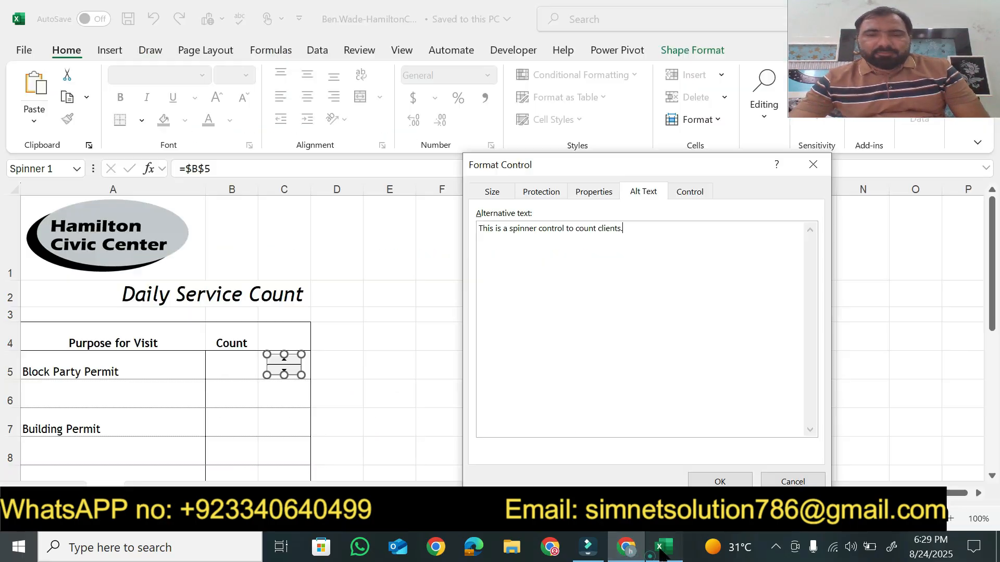
left_click(720, 481)
left_click(399, 370)
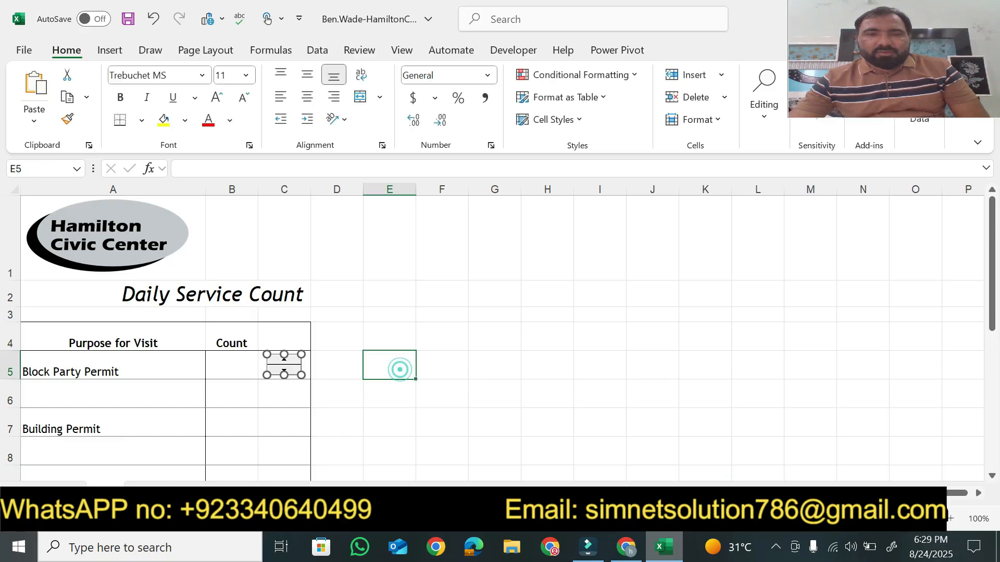
Step: Recheck step 2d's alt text and step 2e's completion mark in SIMnet in Chrome, and return to the Excel sheet
left_click(628, 547)
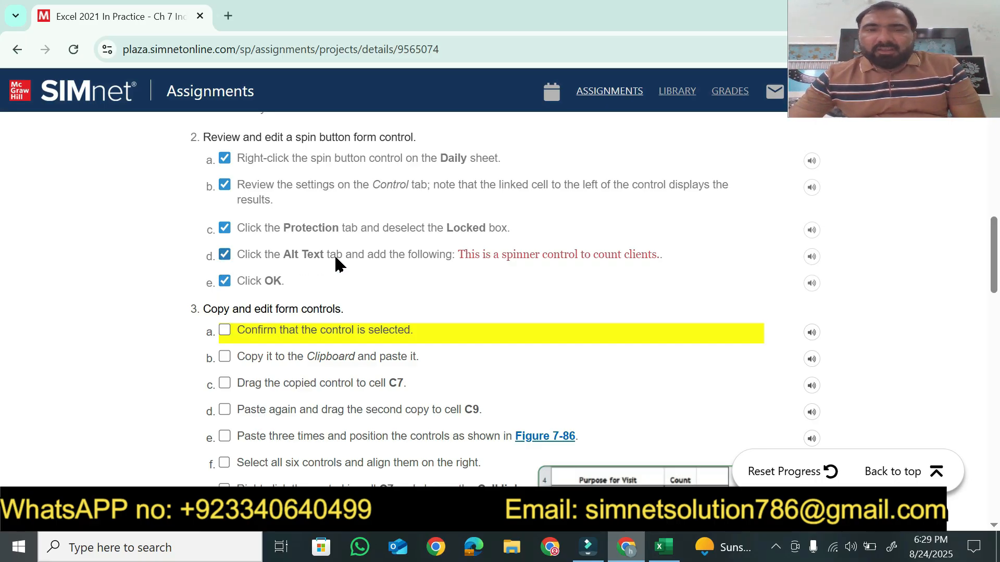
left_click_drag(458, 254, 653, 281)
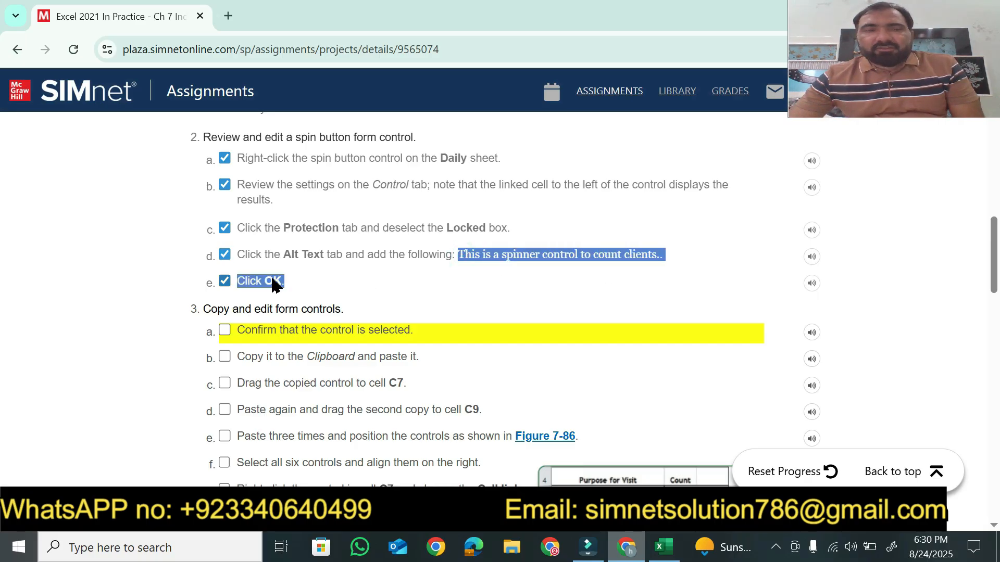
left_click(313, 280)
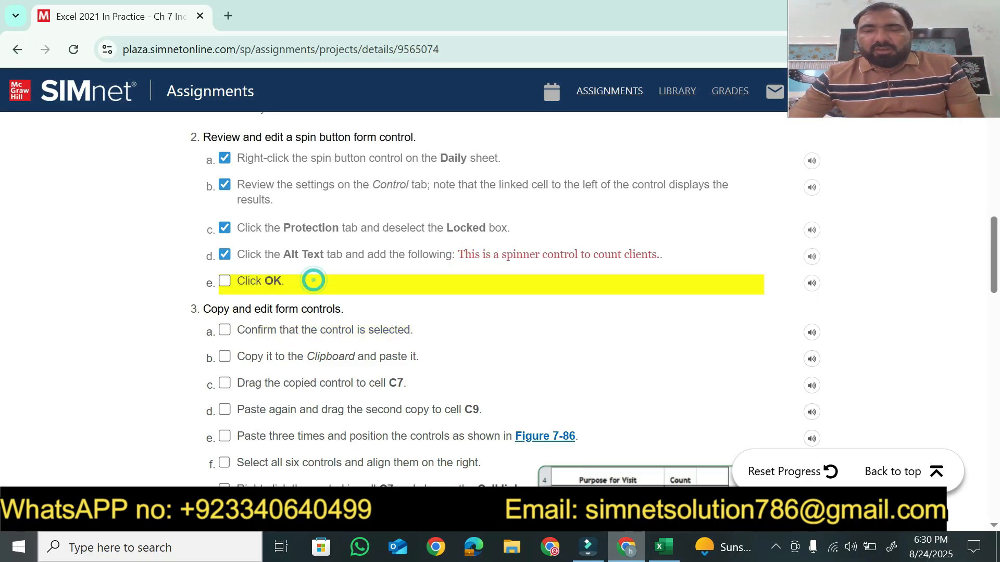
left_click(251, 282)
left_click(676, 551)
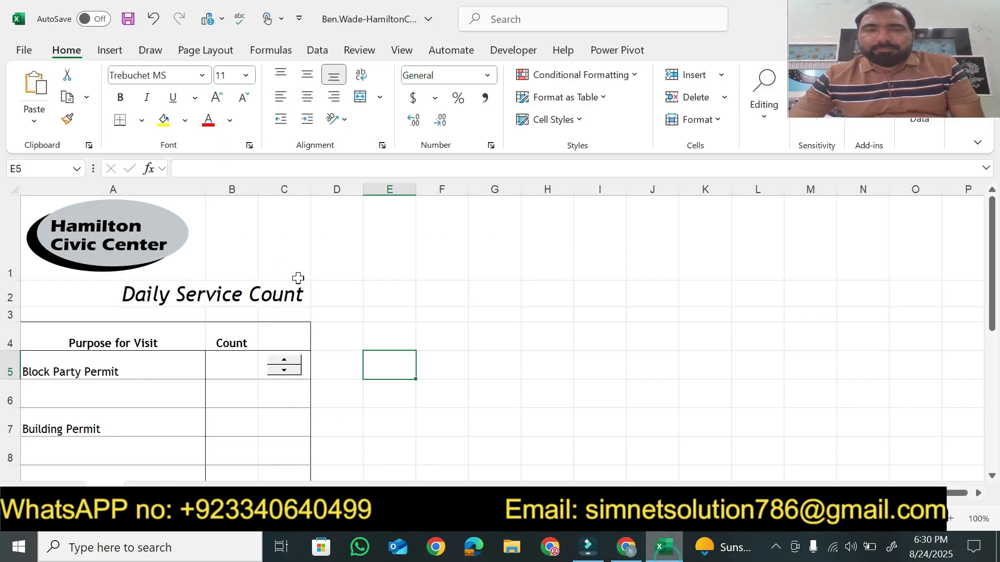
Step: Switch to Chrome and read the step 3 instructions on copying and editing form controls, including the spin button placement figure
left_click(620, 552)
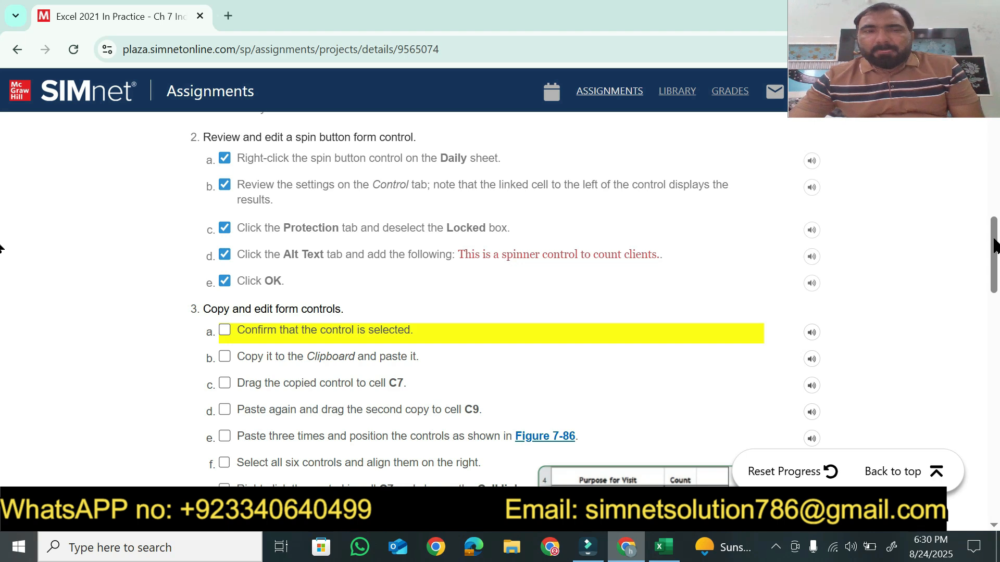
left_click_drag(995, 244, 998, 274)
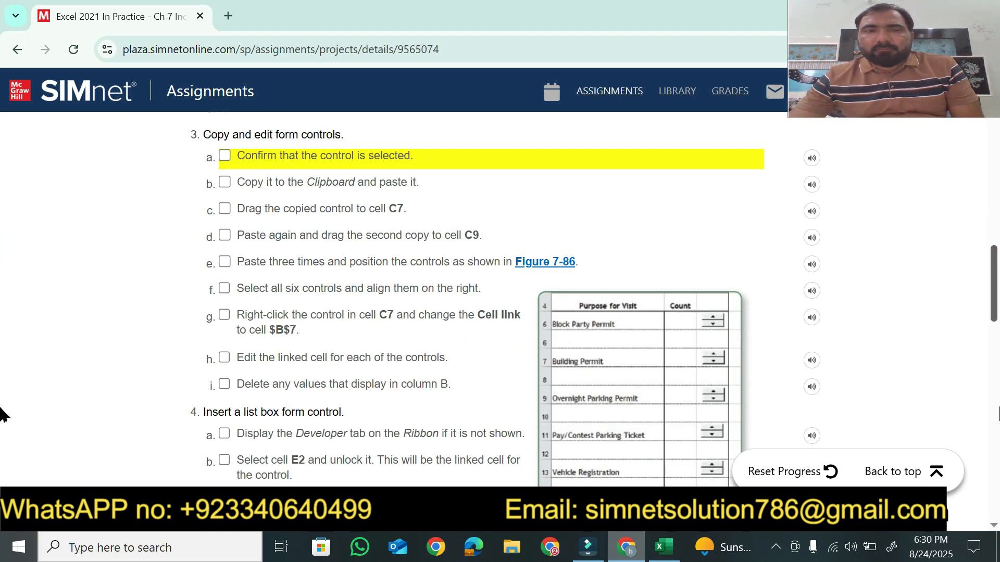
left_click(994, 526)
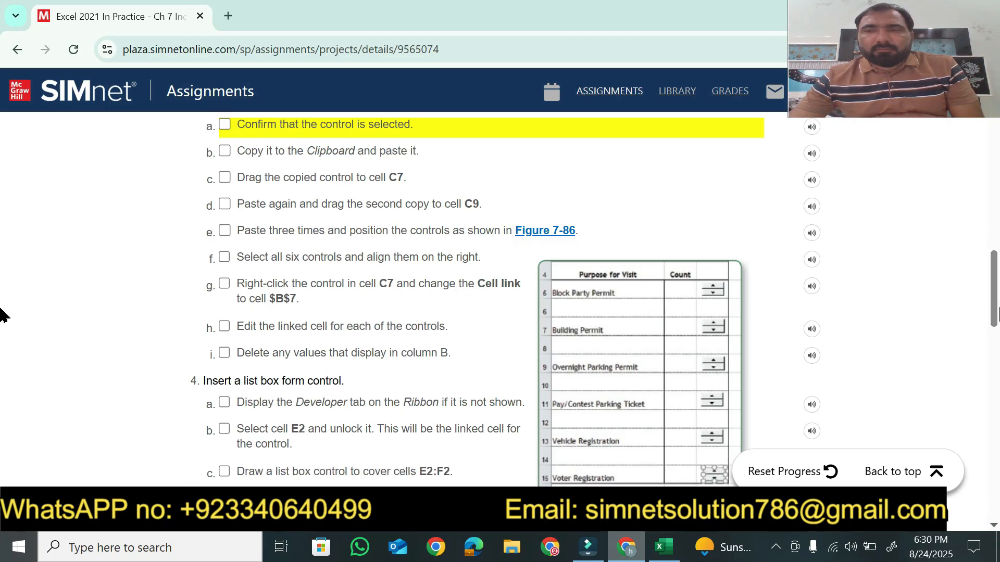
left_click_drag(996, 312, 996, 308)
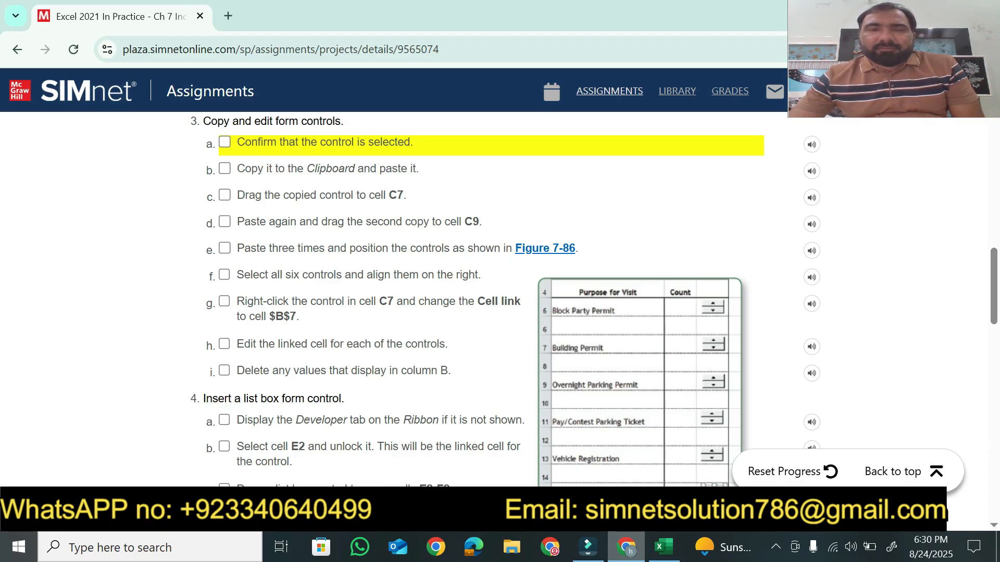
Step: Select the Block Party Permit spin button in Excel, and mark step 3a as completed in SIMnet
left_click(663, 547)
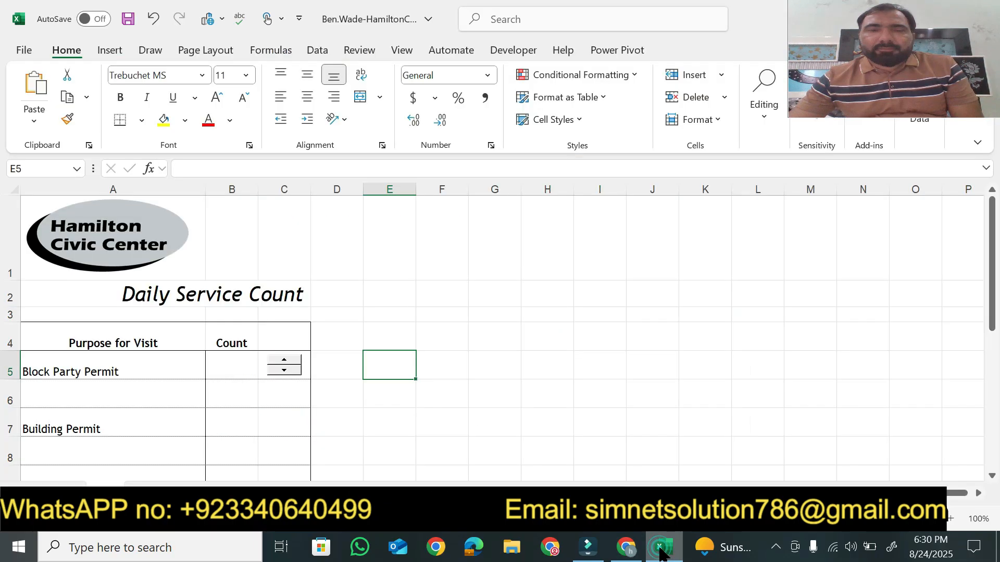
right_click(291, 366)
left_click(622, 555)
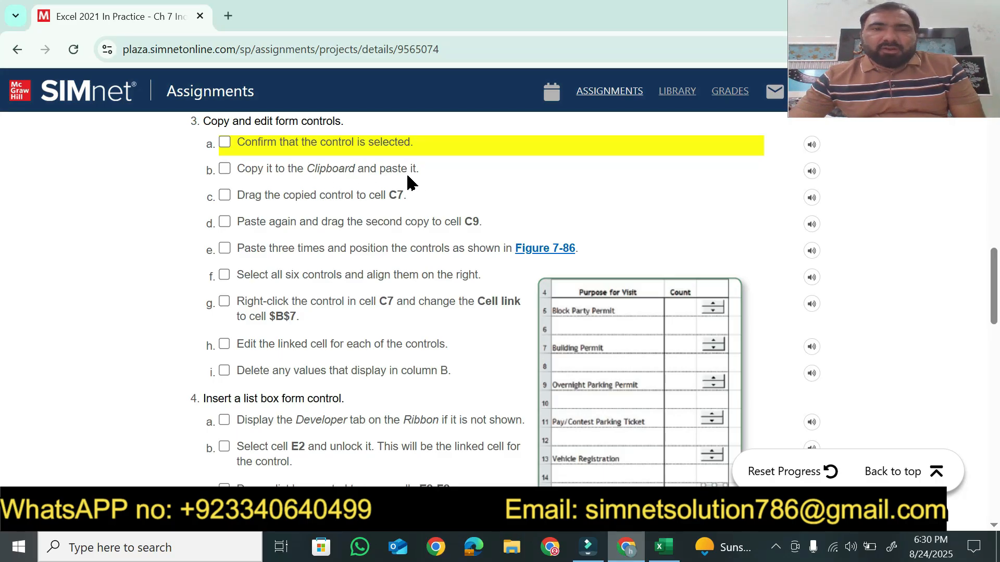
left_click(245, 146)
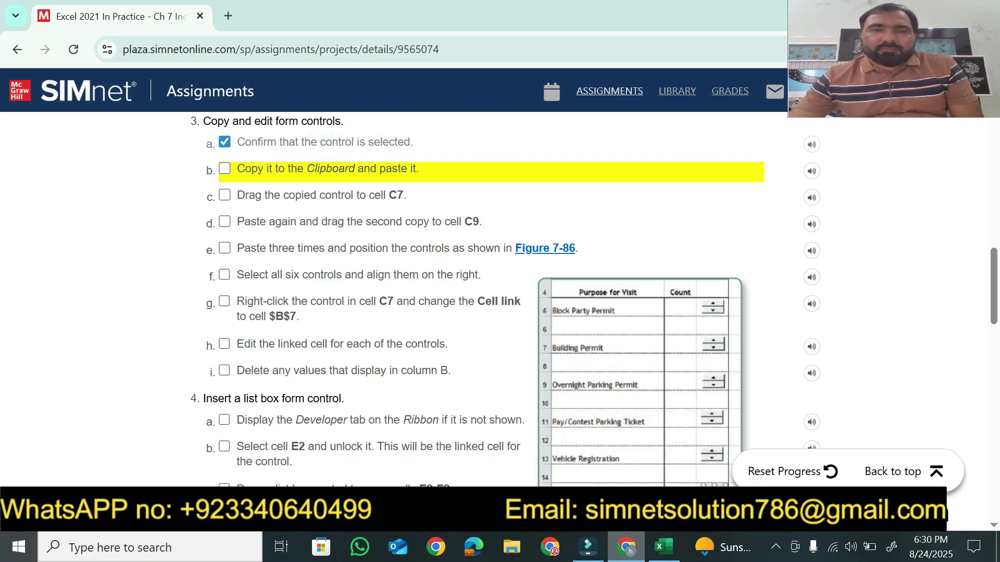
Step: Switch to Excel and copy the selected Block Party Permit spin button to the Clipboard
left_click(663, 547)
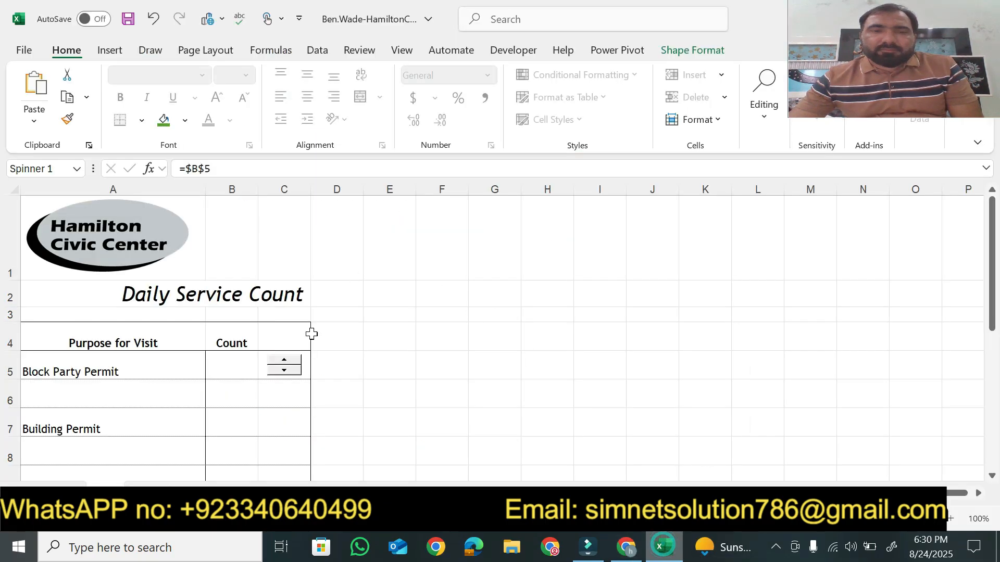
left_click(86, 97)
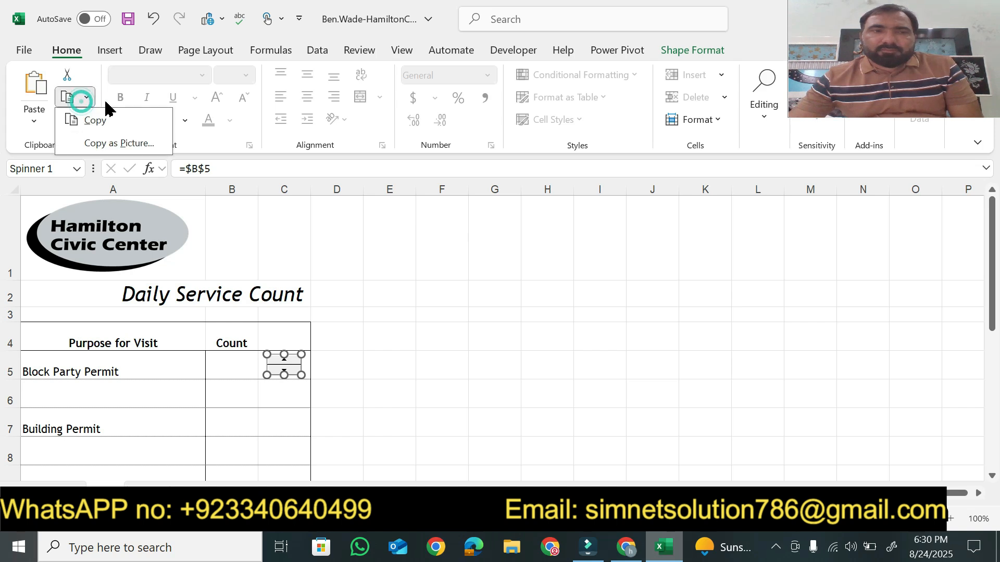
left_click(110, 128)
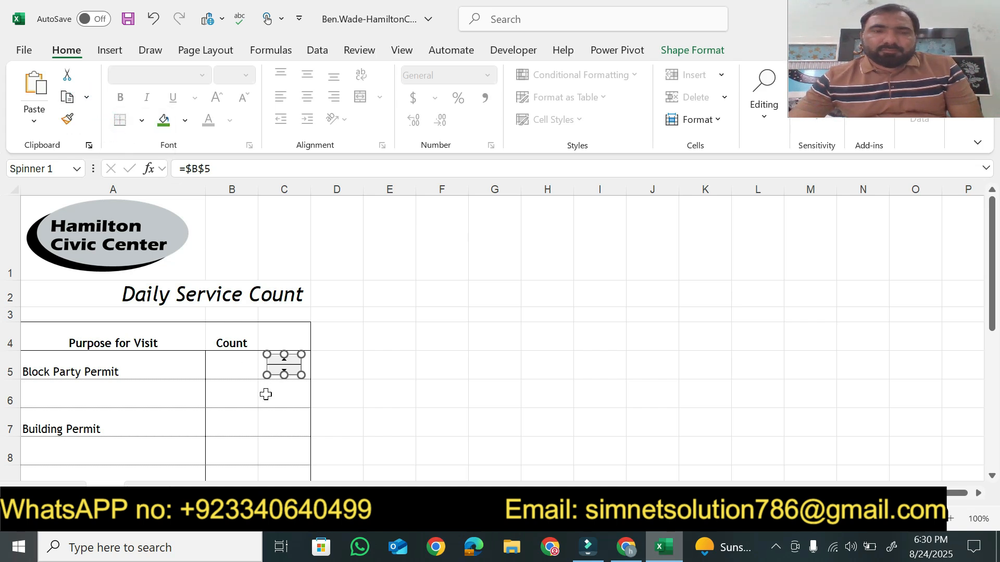
Step: Recheck step 3b in SIMnet in Chrome, and in Excel paste the copied spin button and move it to cell C7
left_click(634, 552)
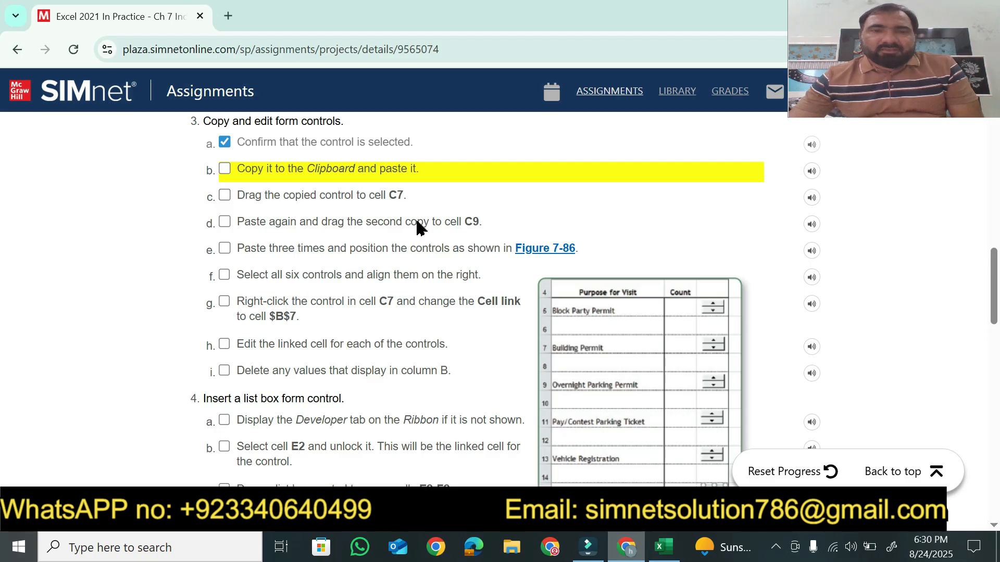
left_click(661, 548)
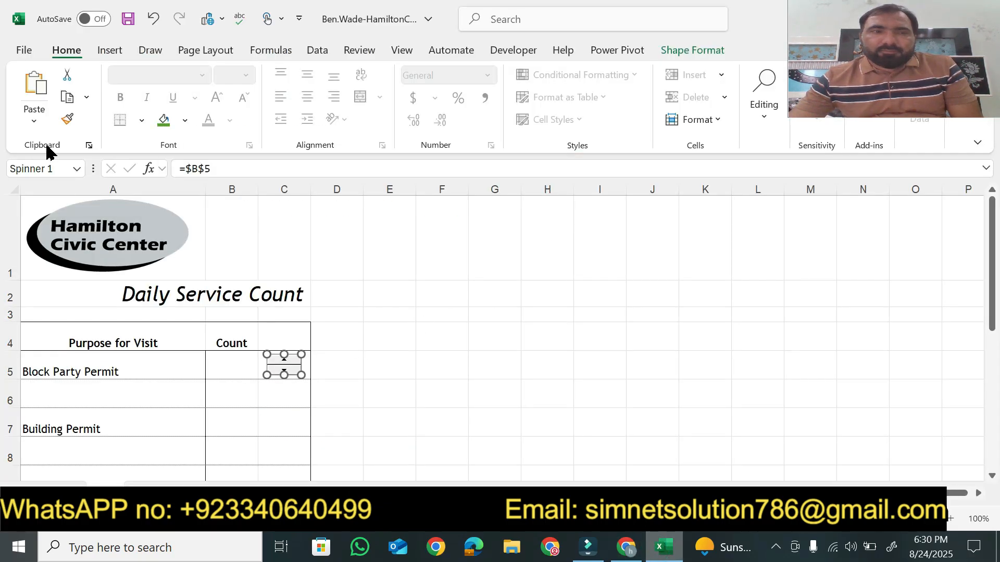
left_click(40, 128)
left_click(30, 173)
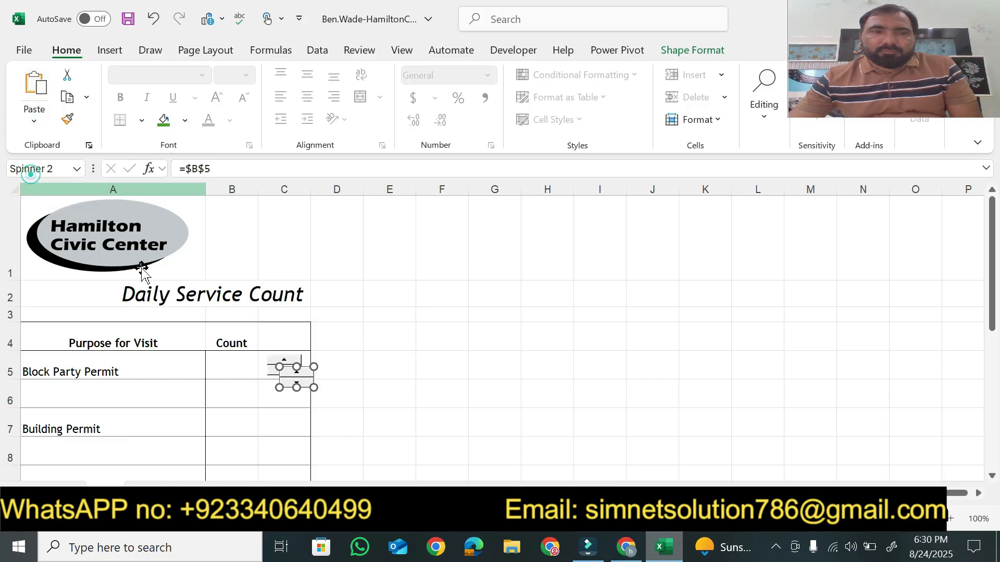
left_click_drag(306, 379, 286, 383)
left_click_drag(286, 387, 287, 420)
Step: Check step 3 in Chrome again, and in Excel paste a second spin button copy and move it to cell C9
left_click(636, 550)
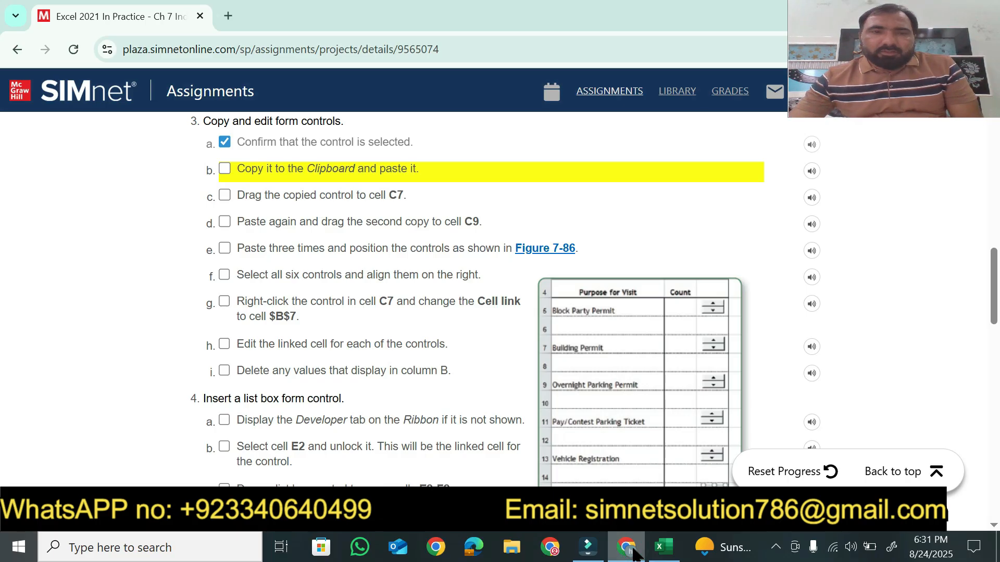
left_click(634, 552)
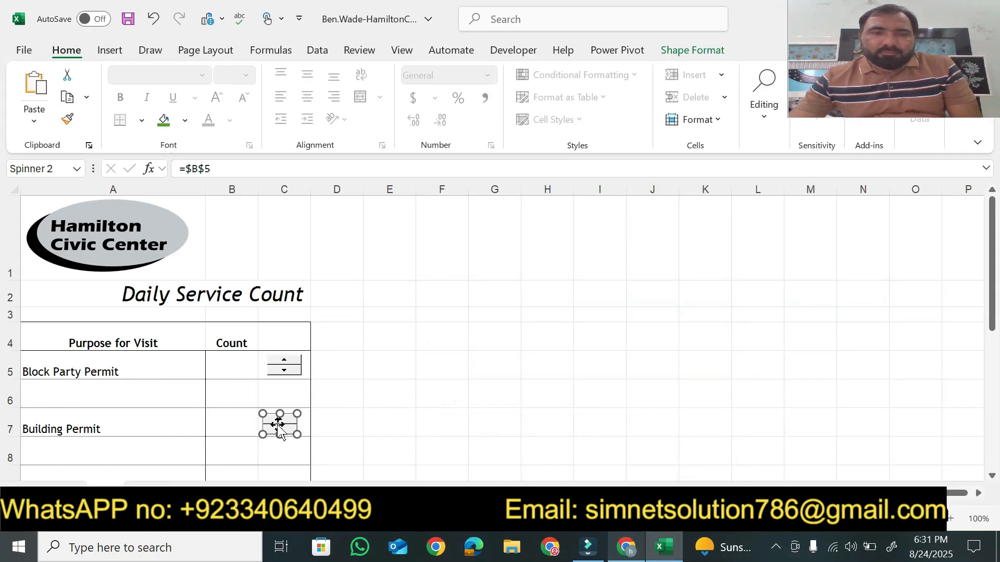
left_click(284, 454)
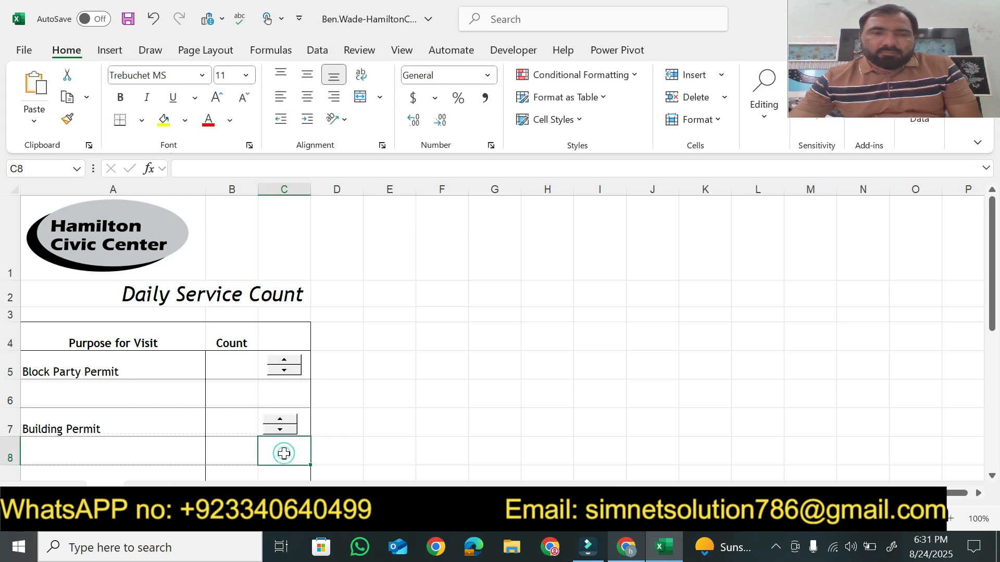
right_click(283, 423)
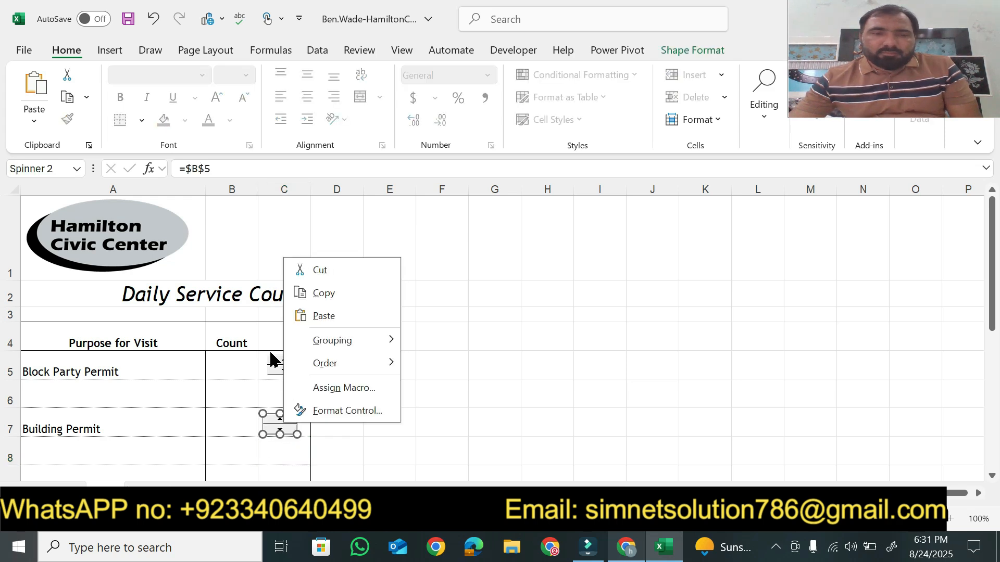
left_click(75, 102)
left_click(87, 97)
left_click(93, 118)
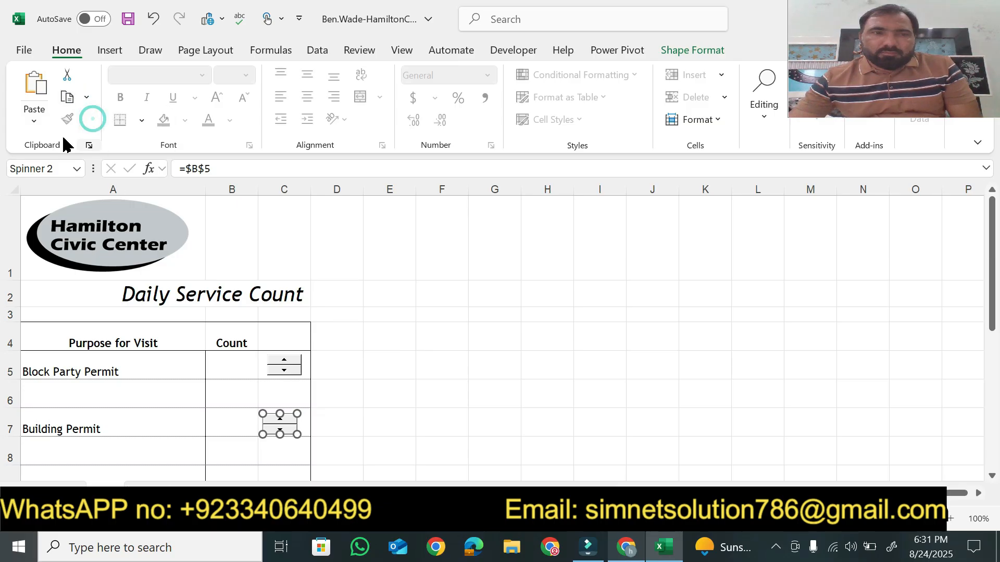
left_click(34, 121)
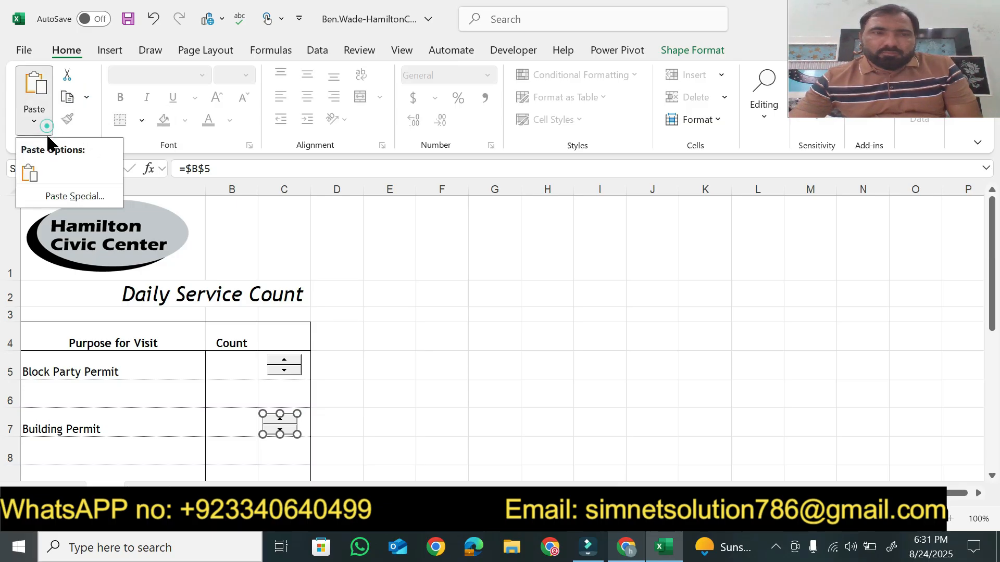
left_click(29, 173)
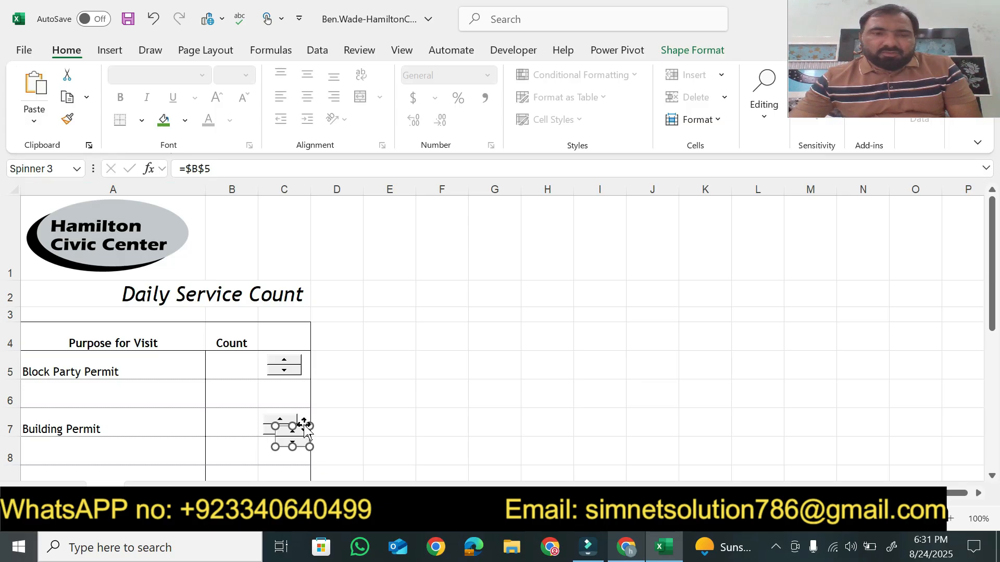
left_click_drag(303, 426, 291, 386)
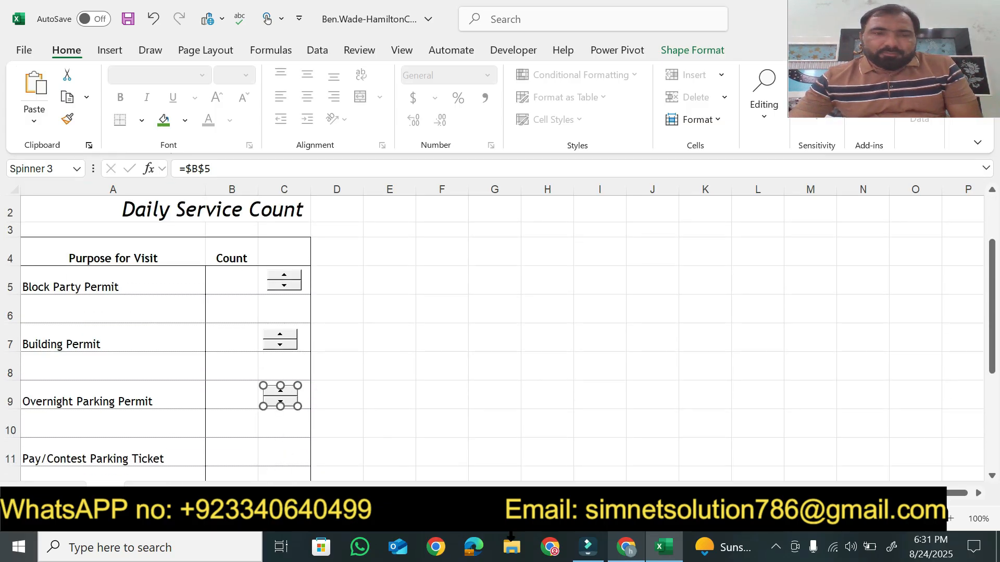
Step: Recheck step 3e in SIMnet in Chrome, and paste three more copies of the spin button into the Excel sheet
left_click(626, 547)
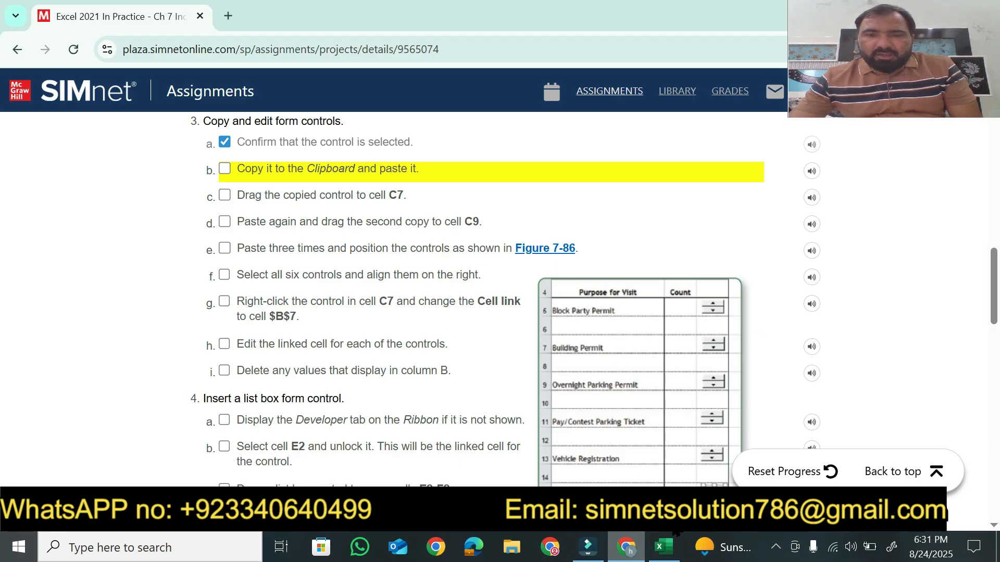
left_click(664, 548)
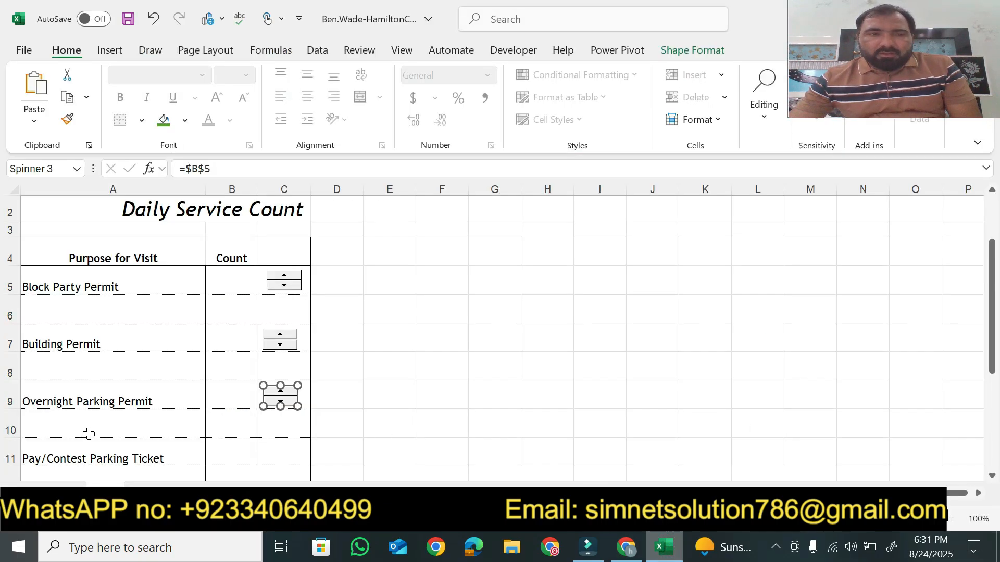
right_click(270, 397)
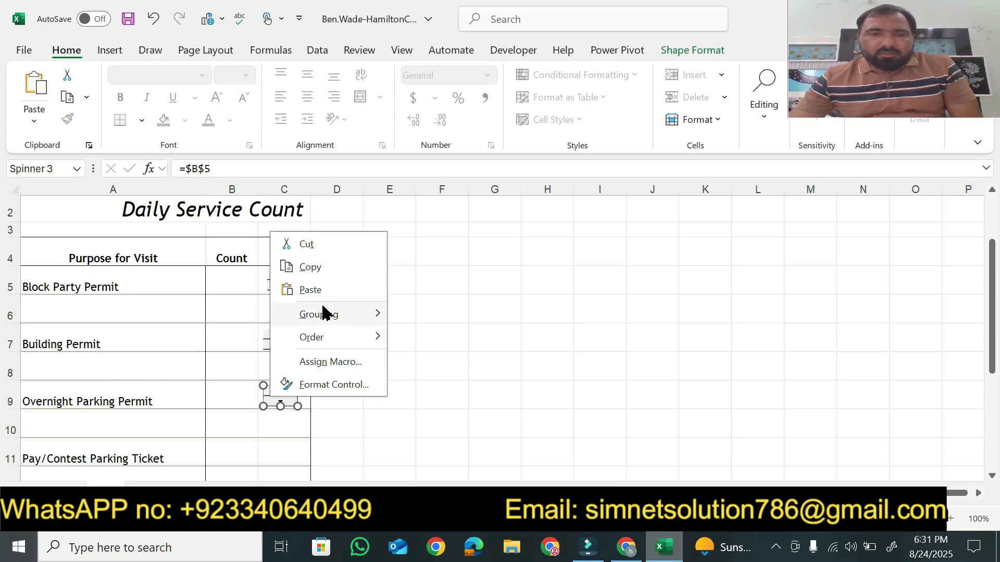
left_click(312, 290)
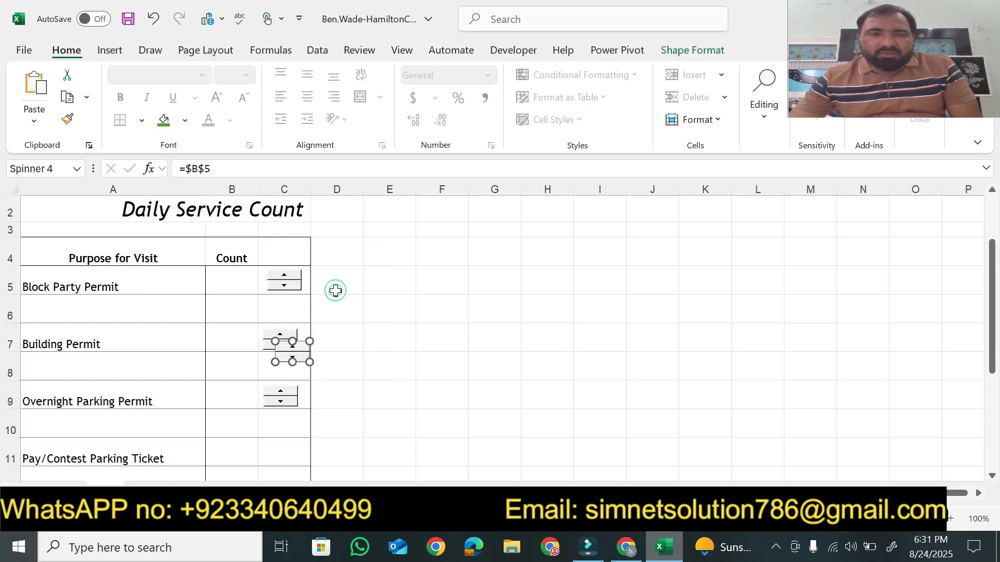
right_click(297, 353)
left_click(339, 411)
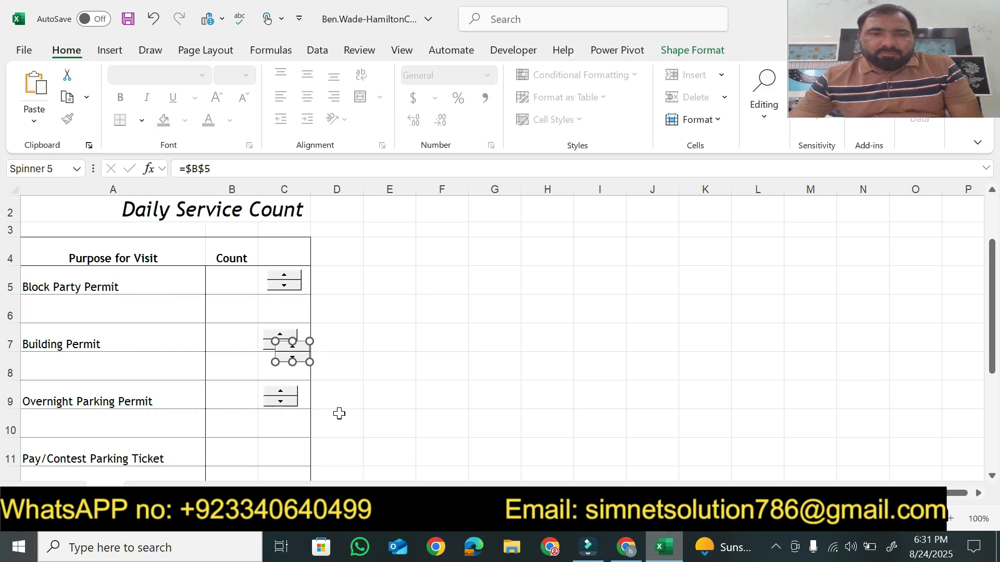
right_click(312, 359)
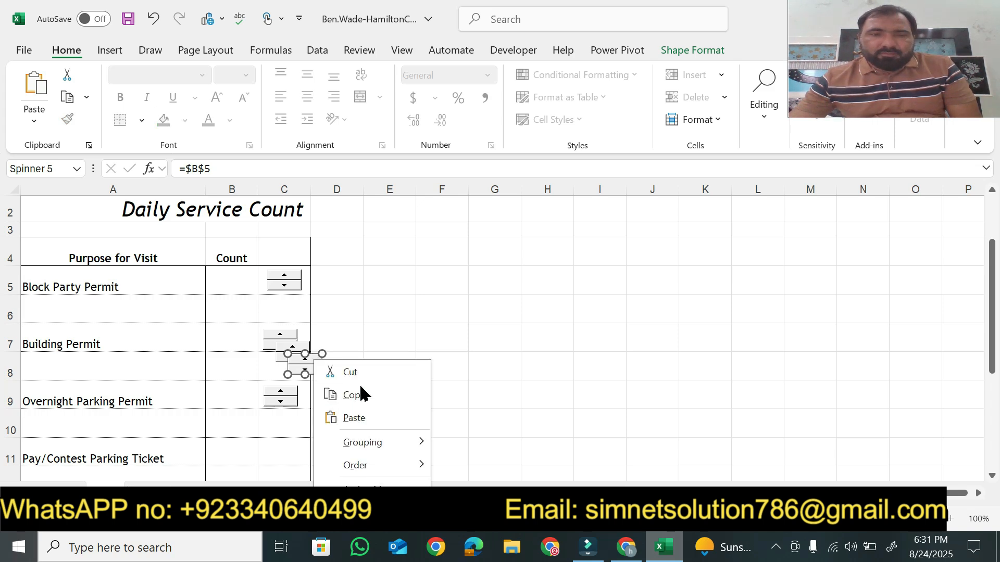
left_click(358, 412)
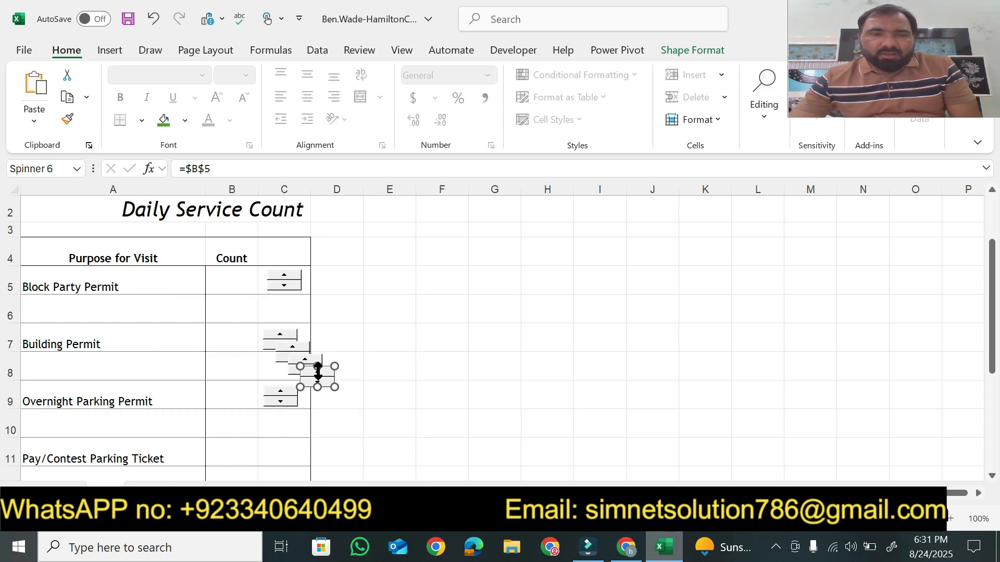
Step: Position the three pasted spin buttons in cells C11, C13 and C15 beside Pay/Contest Parking Ticket, Vehicle Registration and Voter Registration
left_click_drag(323, 375, 285, 324)
right_click(303, 240)
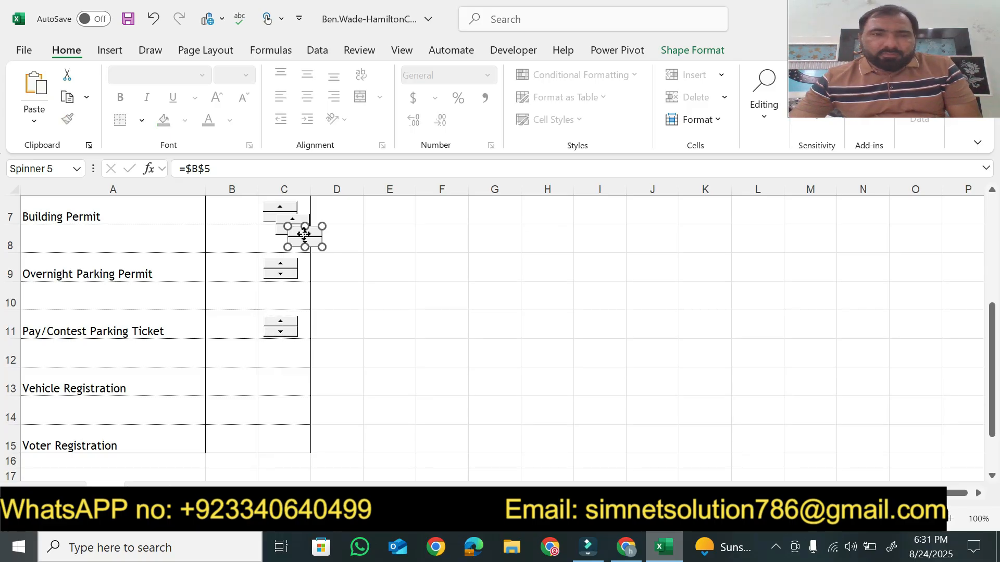
left_click(304, 237)
left_click_drag(312, 236, 283, 380)
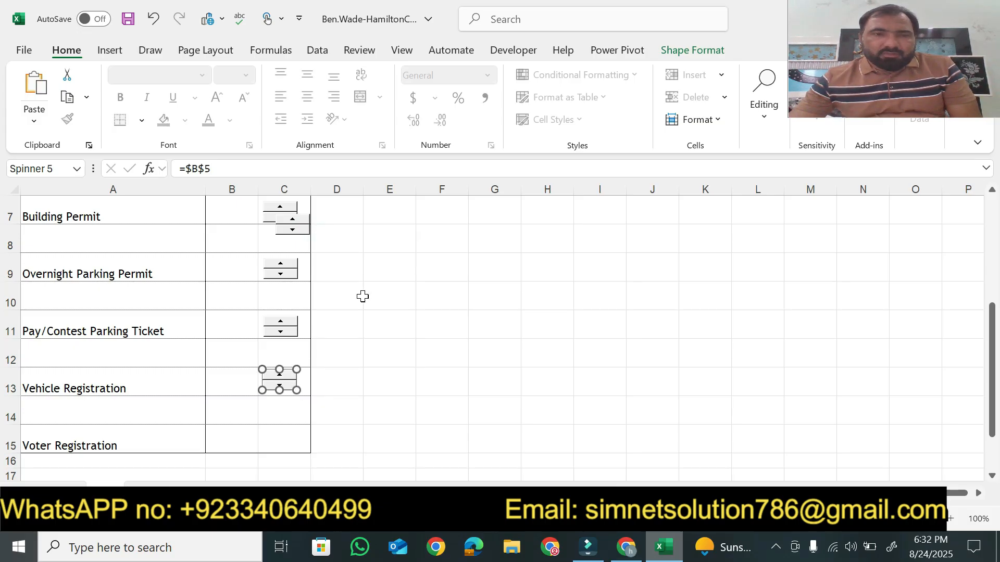
right_click(298, 234)
left_click(287, 215)
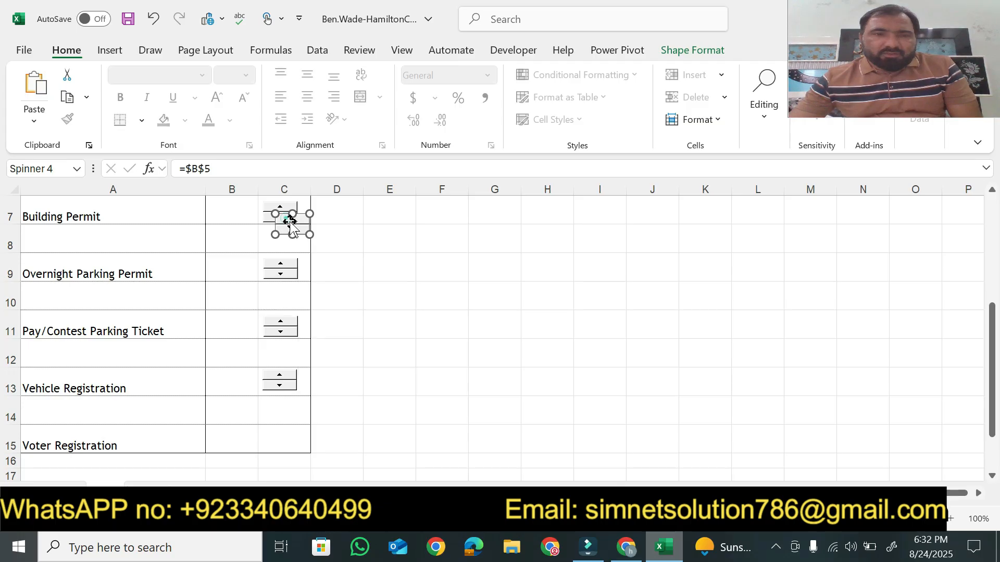
left_click_drag(301, 227, 291, 437)
Step: Switch to SIMnet in Chrome and mark steps 3b through 3f as completed
key("alt+Tab")
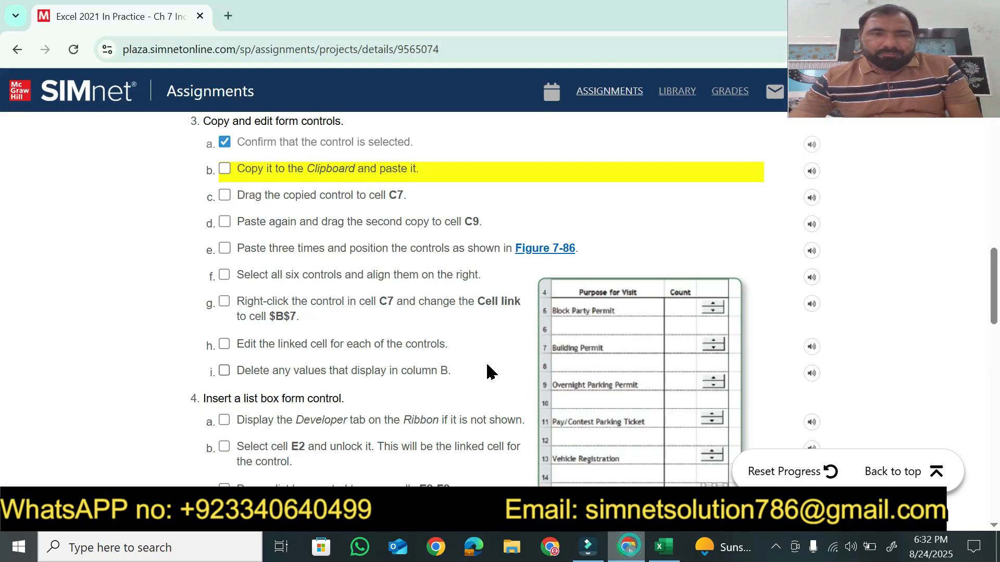
left_click(225, 168)
left_click(268, 197)
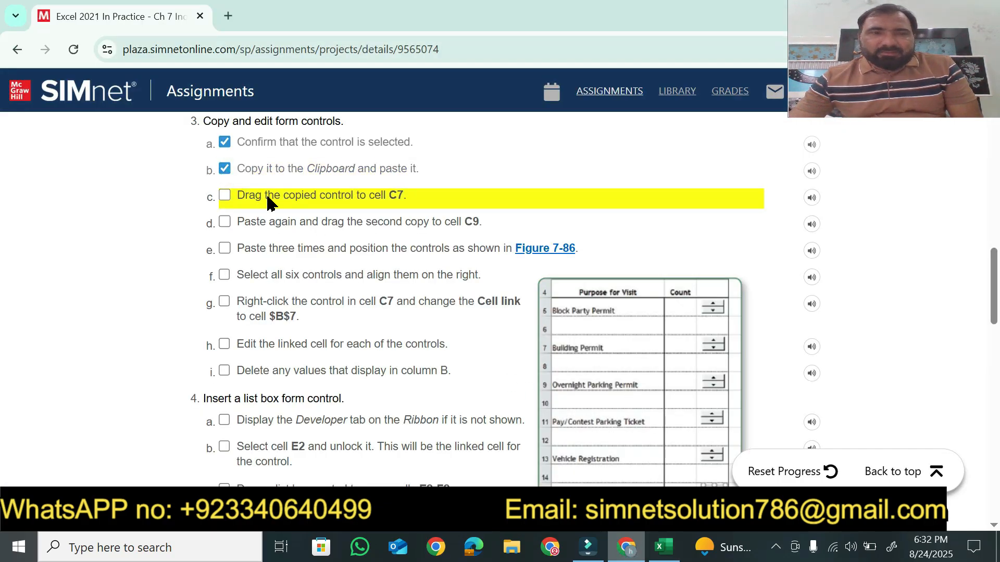
left_click(265, 228)
left_click(263, 249)
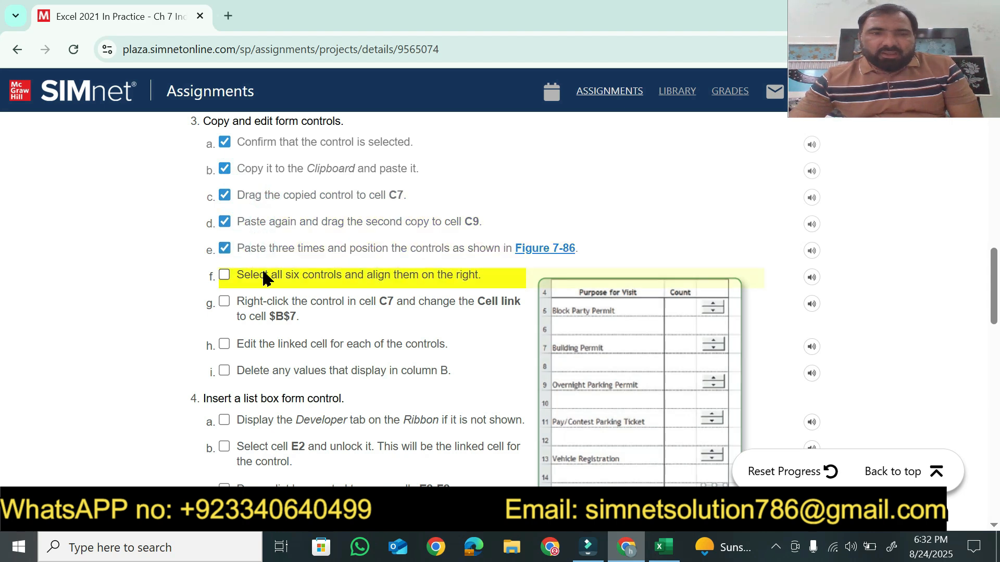
left_click(262, 274)
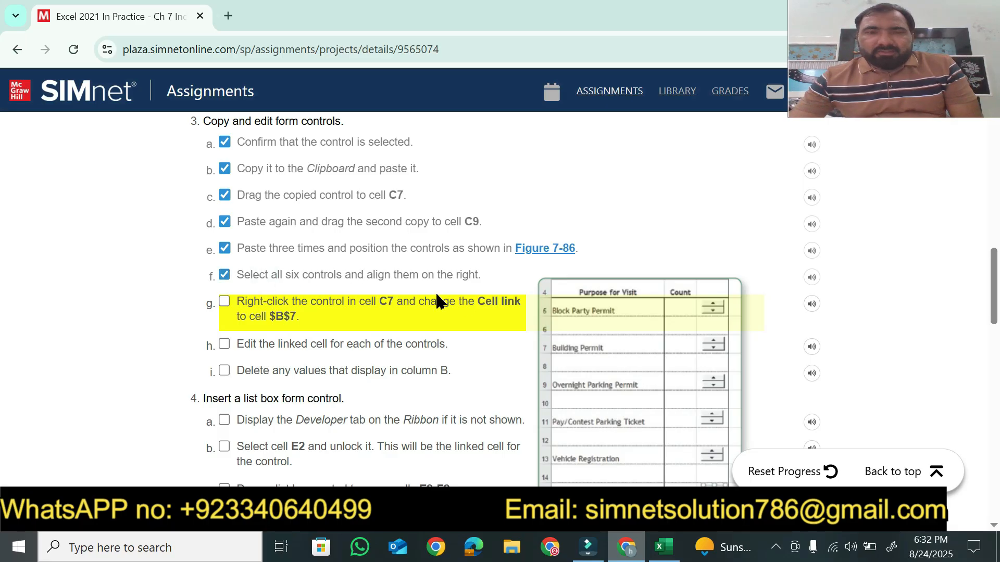
Step: Switch to Excel and select all six spin buttons in column C together, from Block Party Permit to Voter Registration
left_click(663, 546)
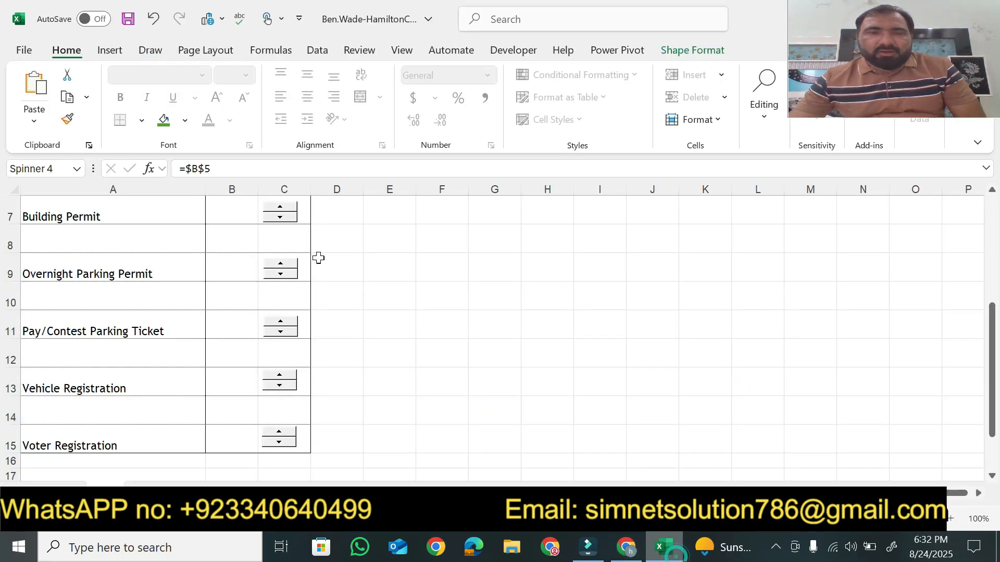
scroll(487, 405, "up", 3)
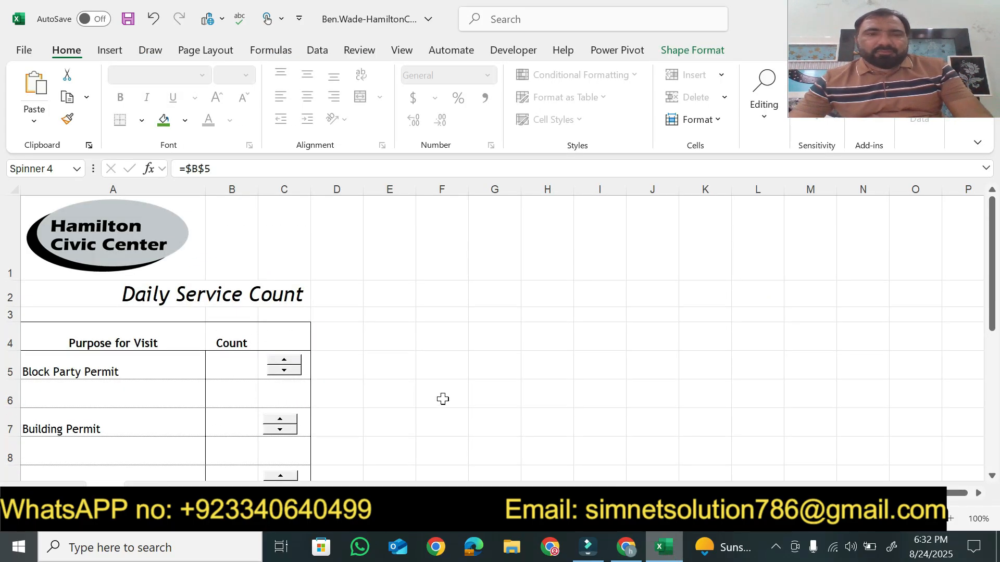
right_click(298, 373)
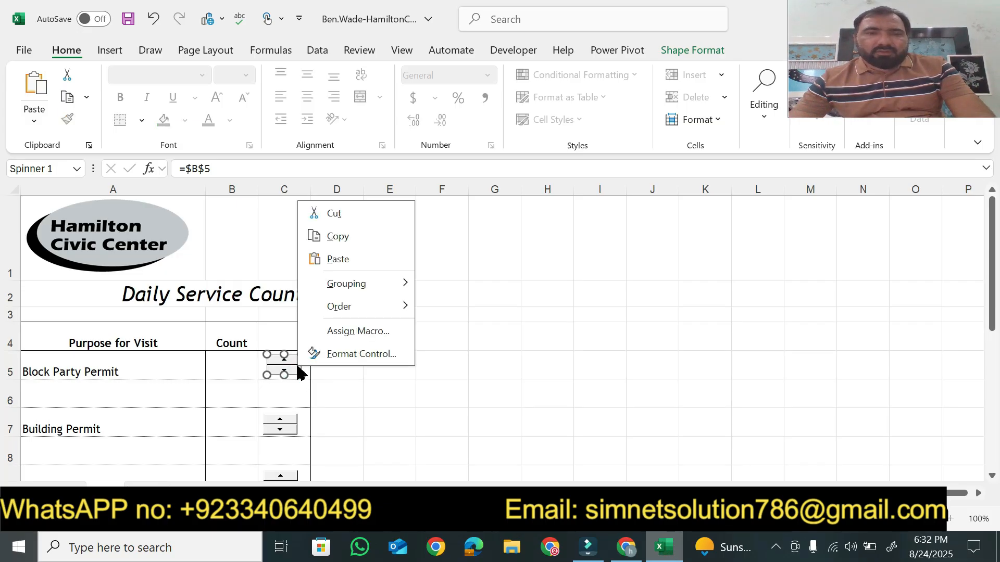
key("Escape")
left_click(289, 427, "ctrl")
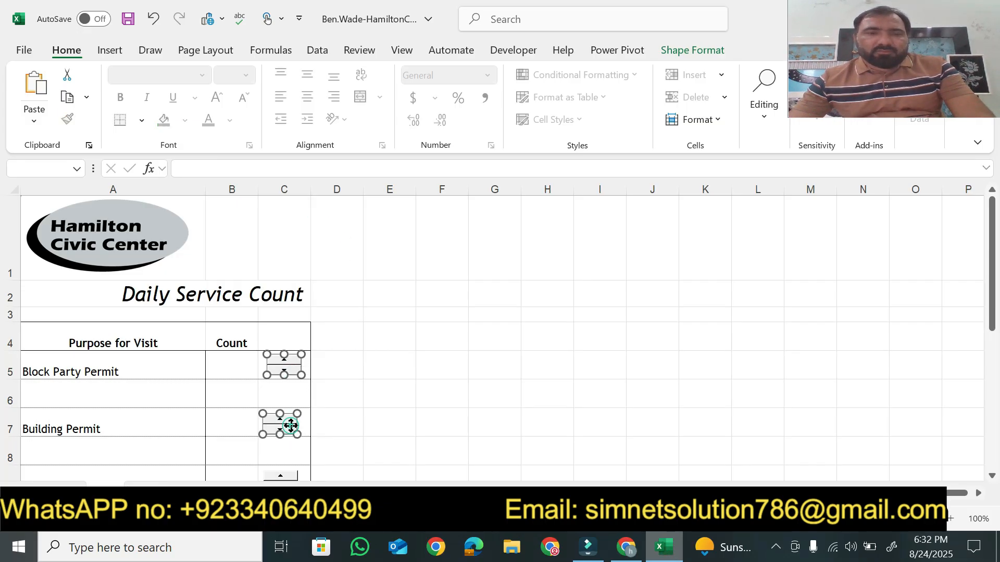
left_click(292, 479, "ctrl")
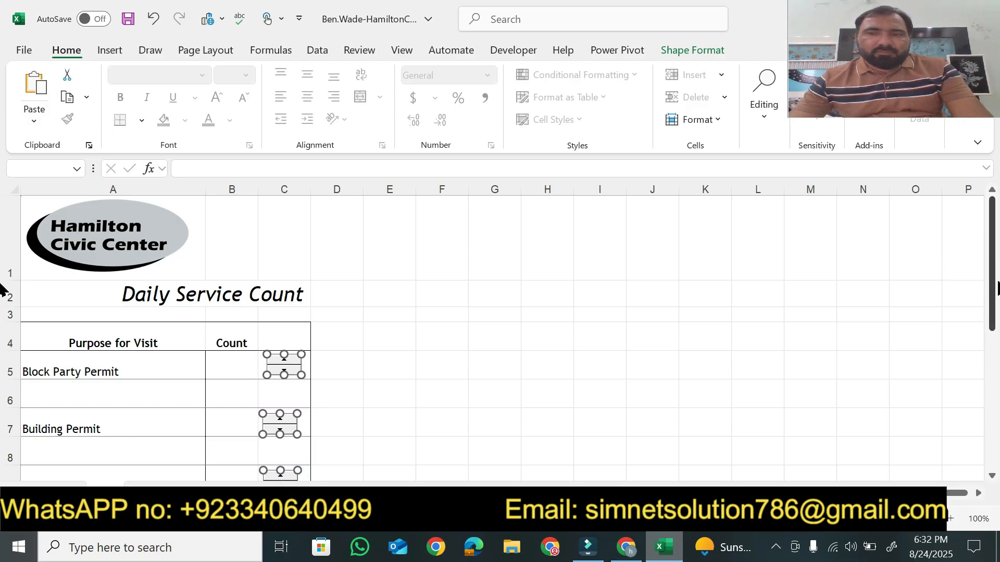
left_click_drag(993, 301, 993, 306)
left_click(288, 343, "ctrl")
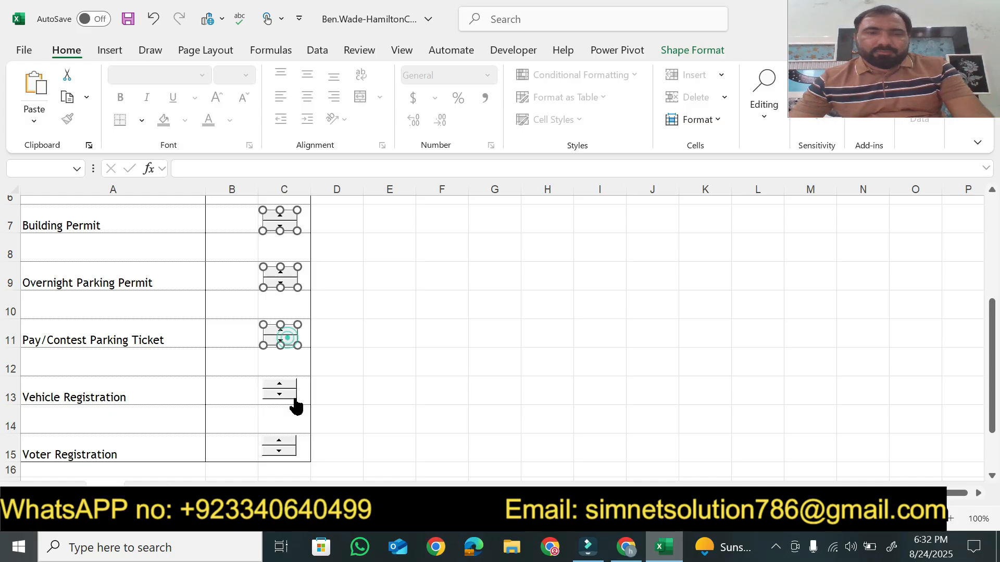
left_click(287, 392, "ctrl")
left_click(293, 447, "ctrl")
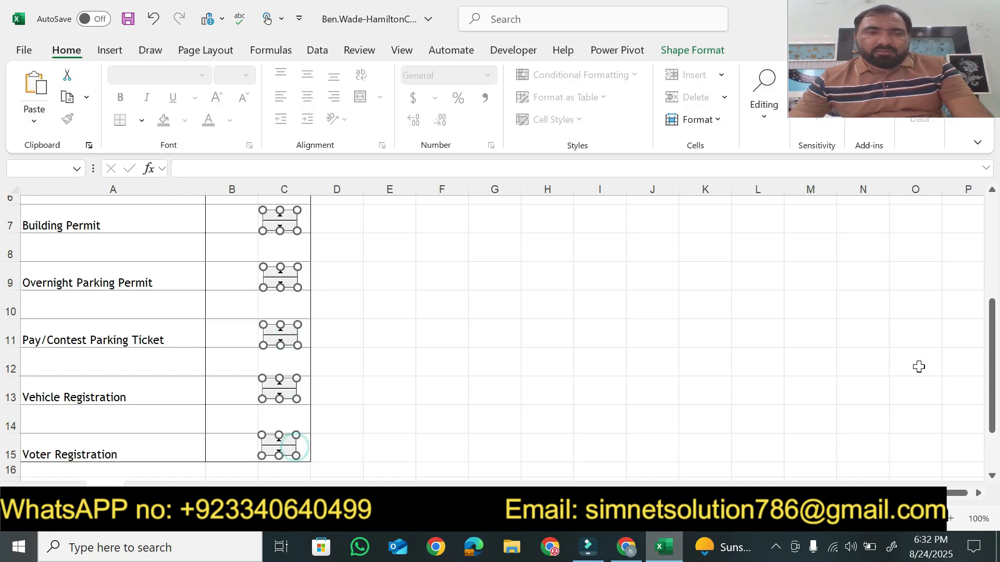
left_click_drag(993, 395, 994, 370)
Step: Recheck step 3f in SIMnet in Chrome, and align the six selected spin buttons to the right in the Excel sheet
left_click(627, 548)
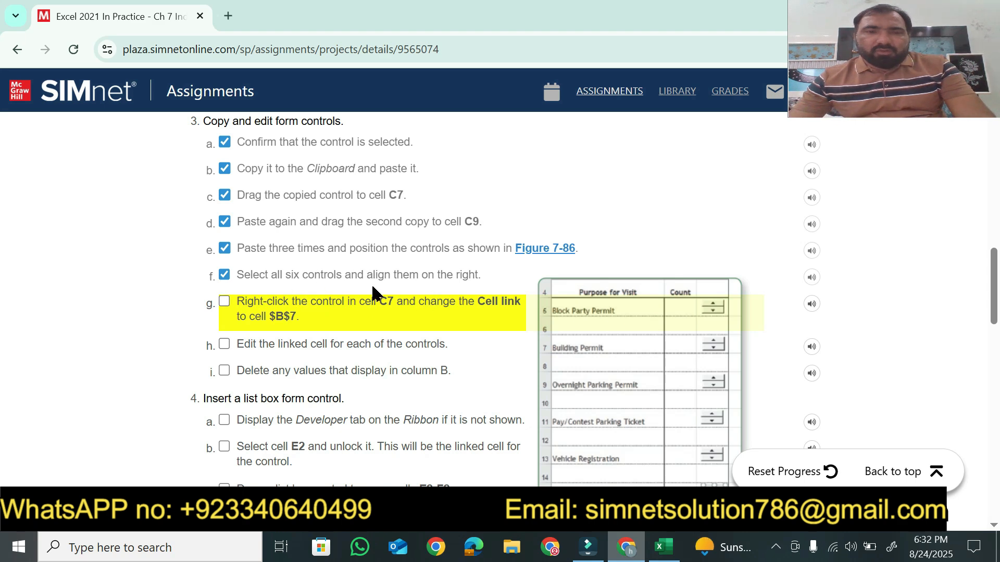
left_click(664, 547)
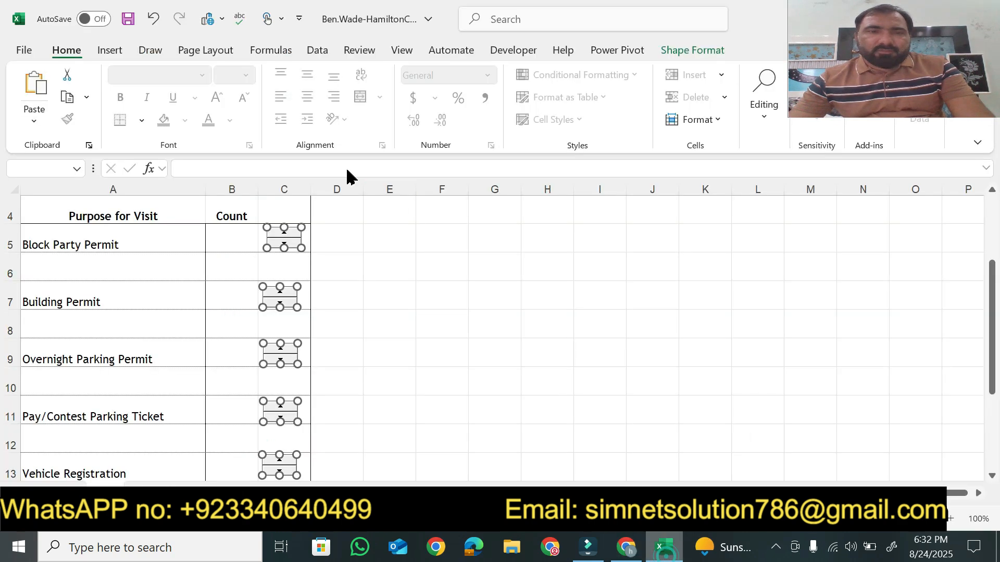
left_click(683, 48)
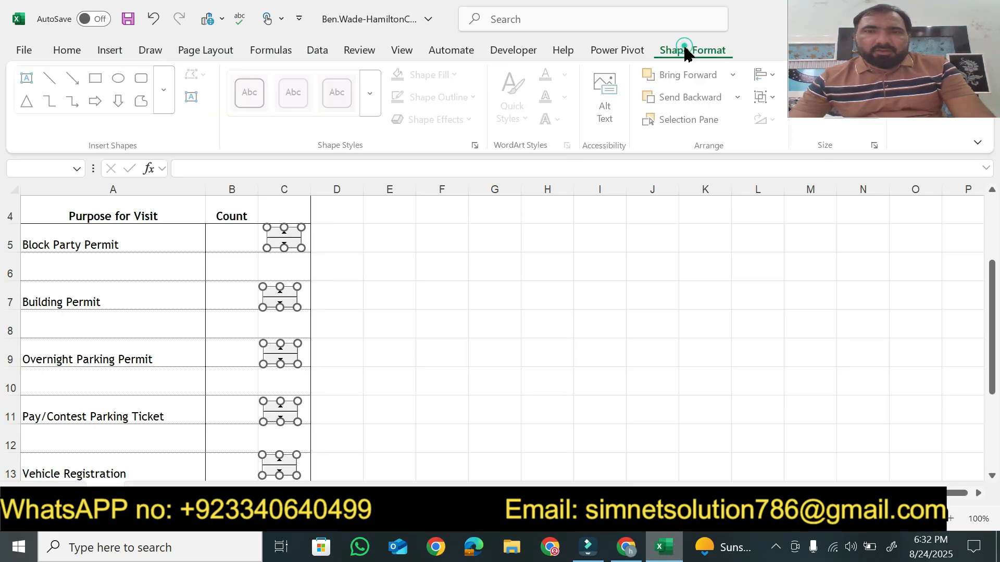
left_click(768, 78)
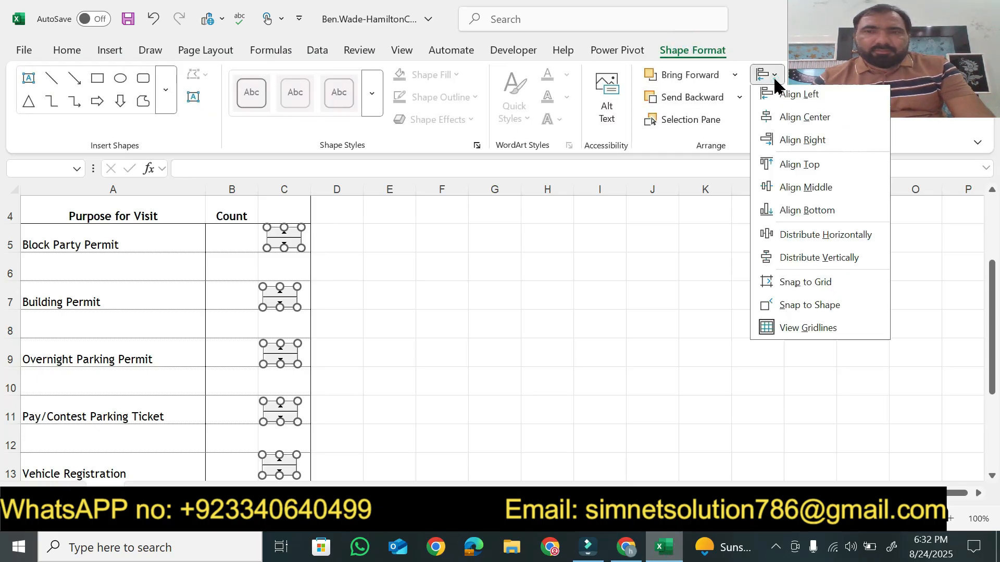
left_click(802, 143)
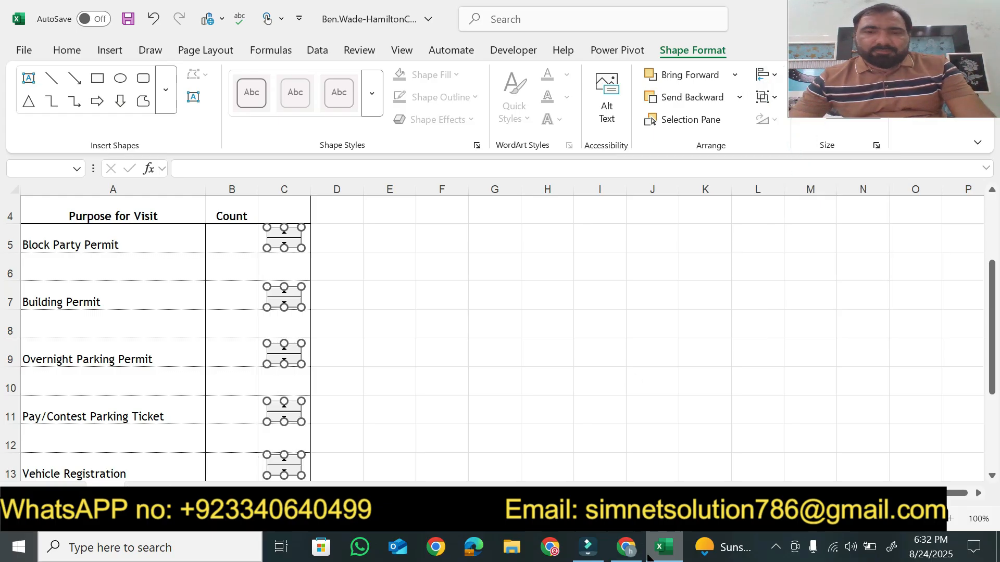
Step: Copy the cell reference $B$7 from step 3g in SIMnet in Chrome, and switch back to Excel
left_click(628, 547)
left_click(265, 305)
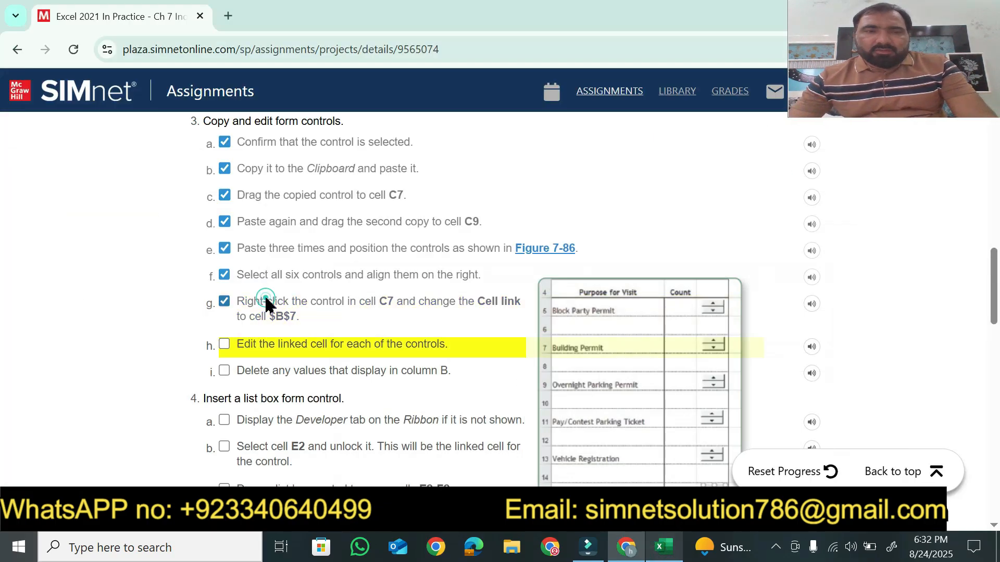
left_click(271, 305)
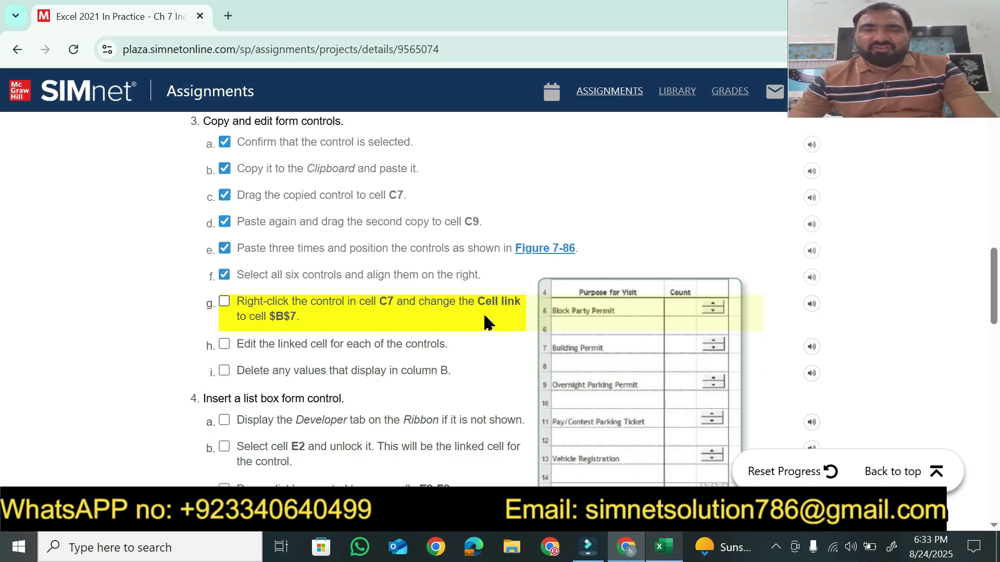
left_click_drag(267, 326, 294, 327)
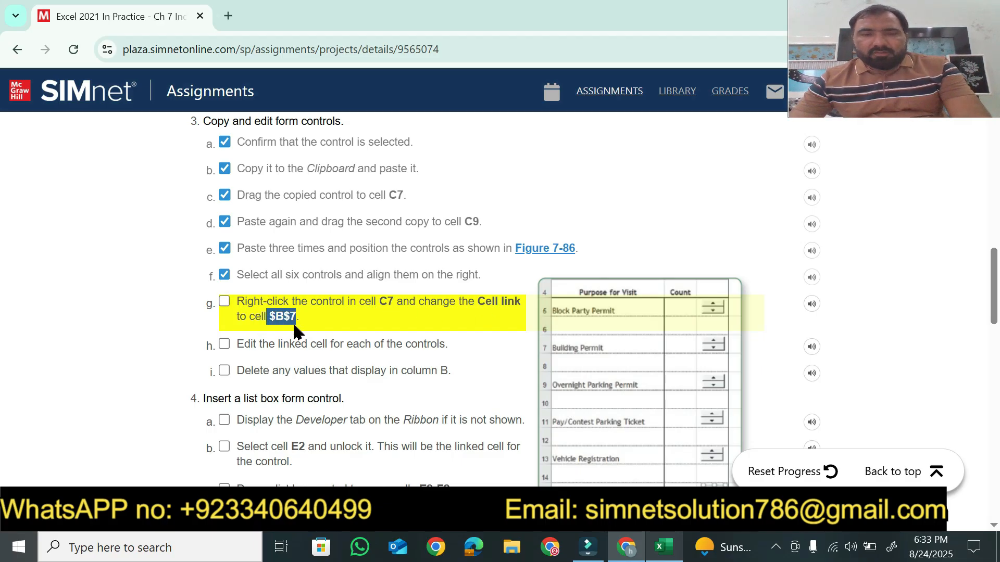
left_click(661, 548)
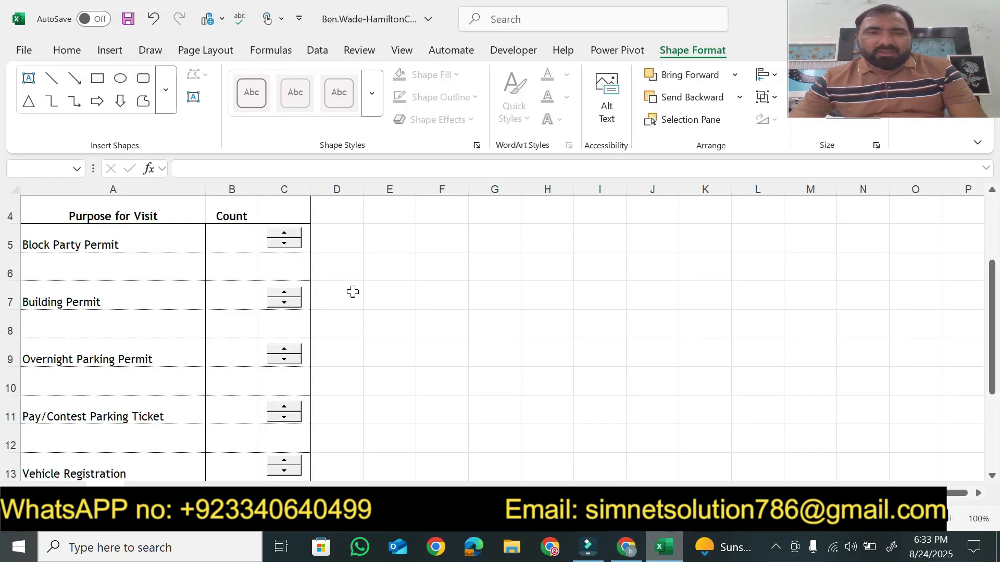
left_click(245, 298)
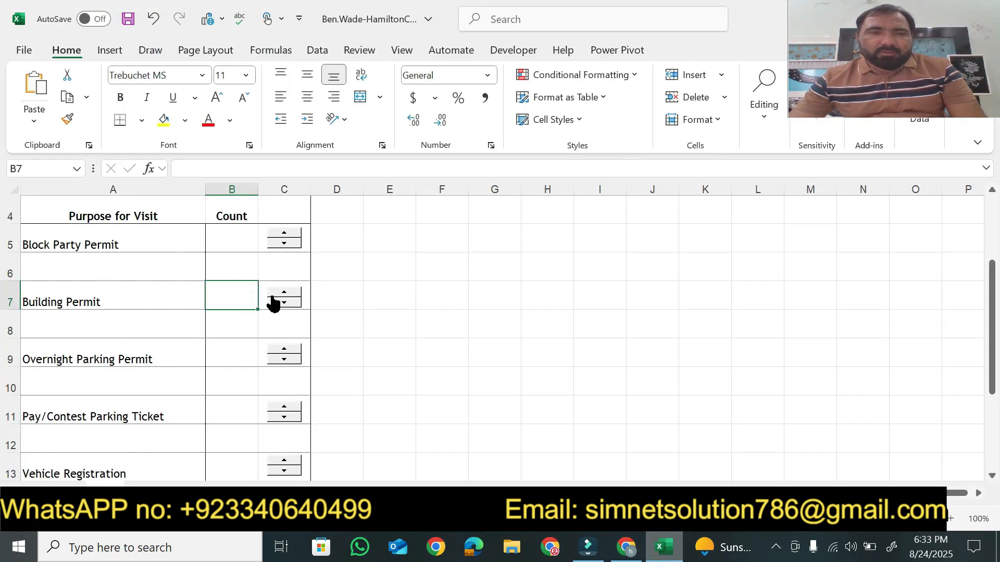
right_click(272, 298)
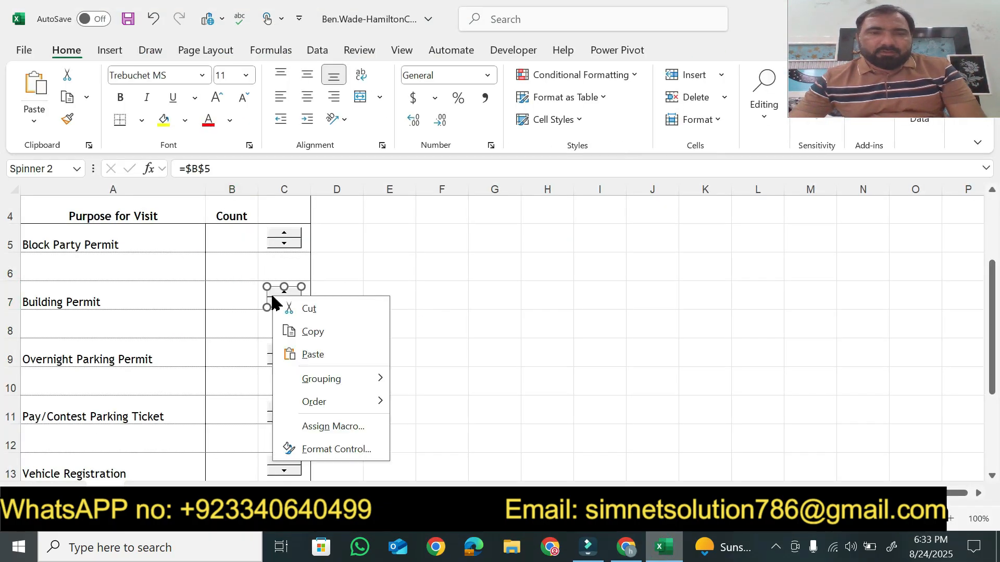
left_click(339, 447)
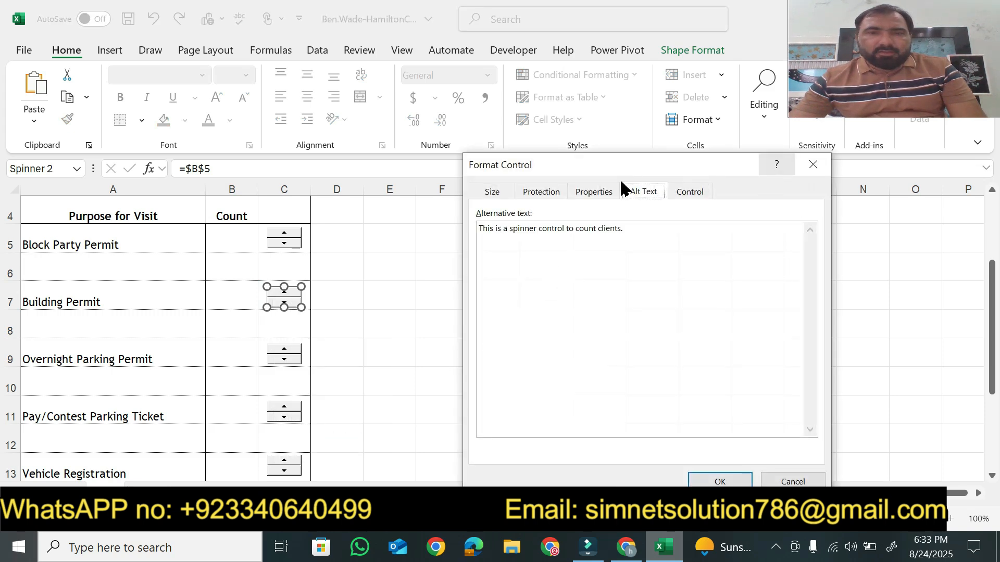
left_click(491, 193)
left_click(811, 169)
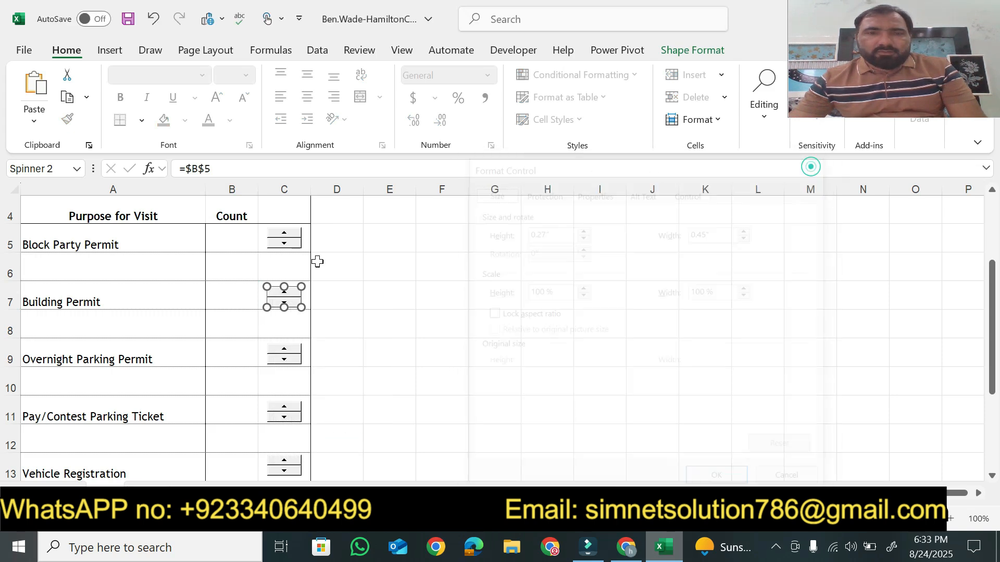
right_click(282, 294)
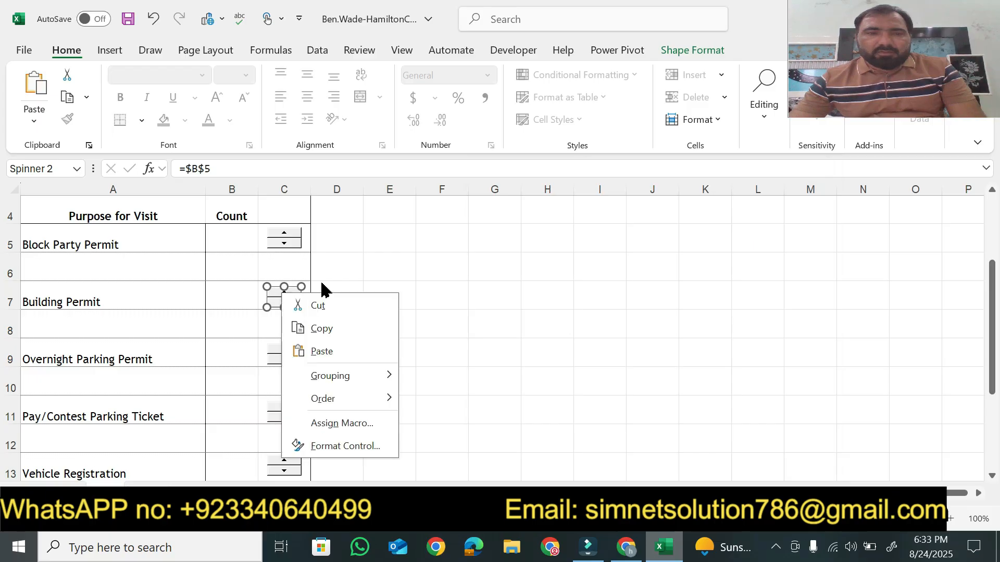
left_click(346, 424)
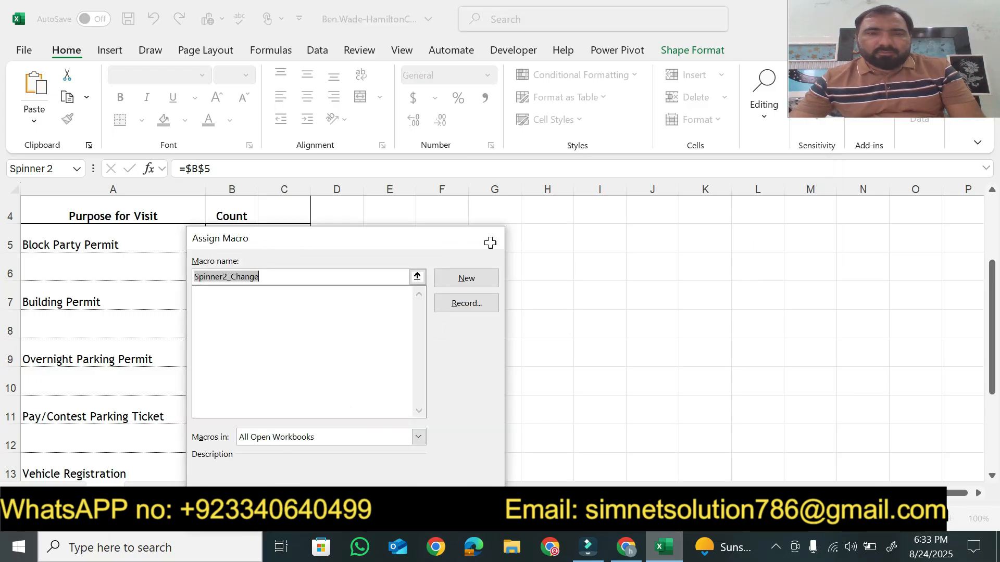
left_click(488, 239)
Step: Change the cell link of the Building Permit spin button in C7 to $B$7, rechecking step 3g in SIMnet before confirming
right_click(287, 292)
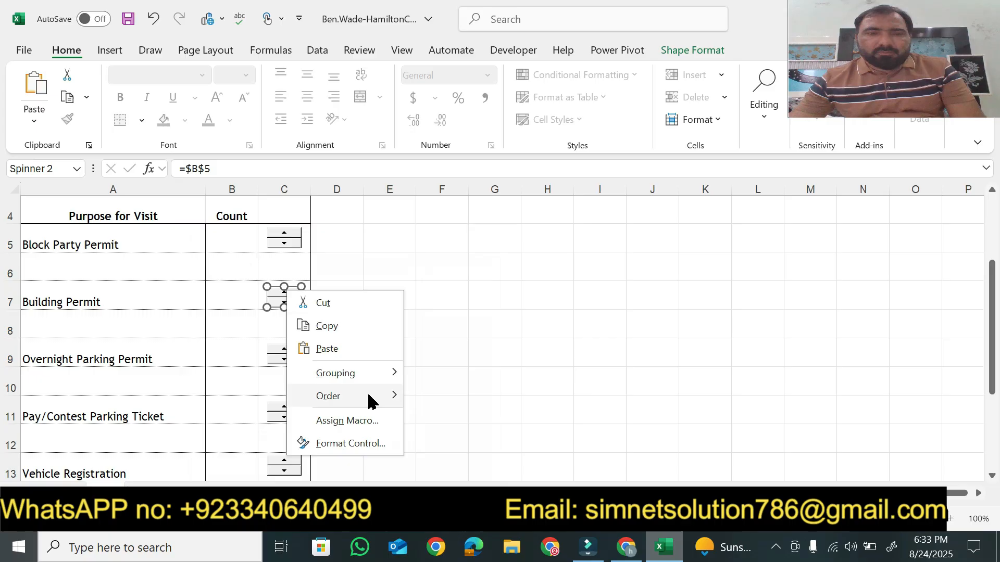
left_click(356, 444)
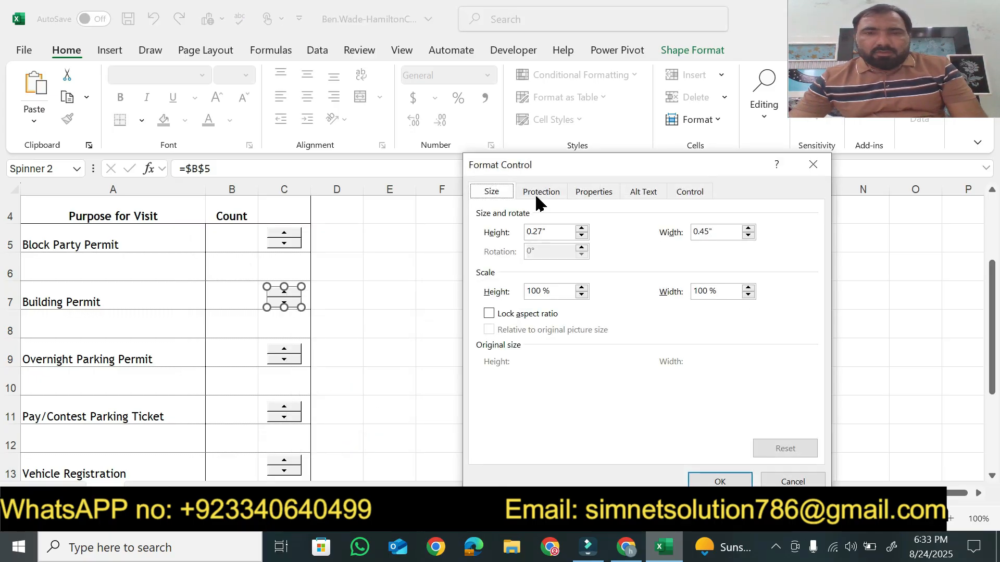
left_click(540, 199)
left_click(610, 198)
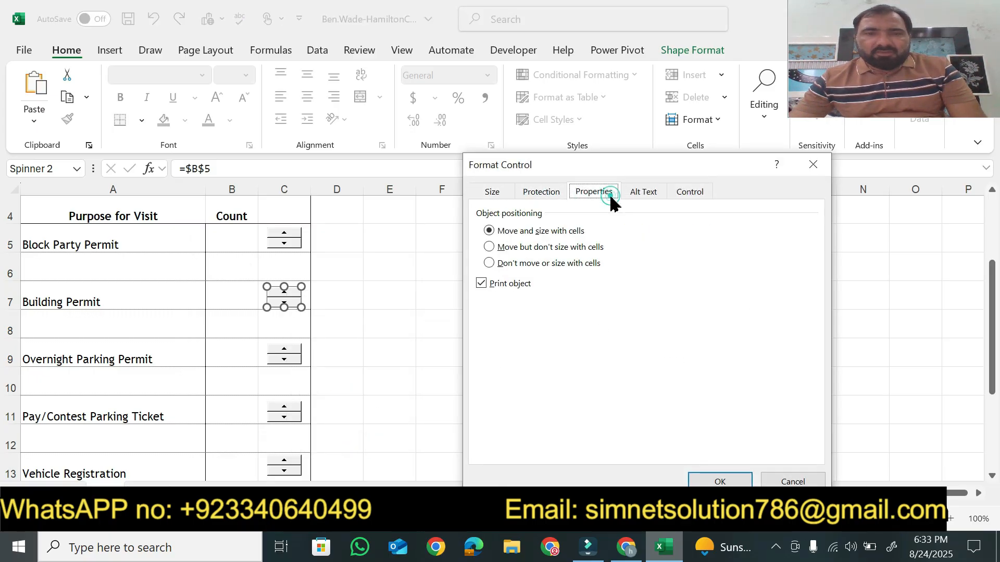
left_click(642, 200)
left_click(686, 195)
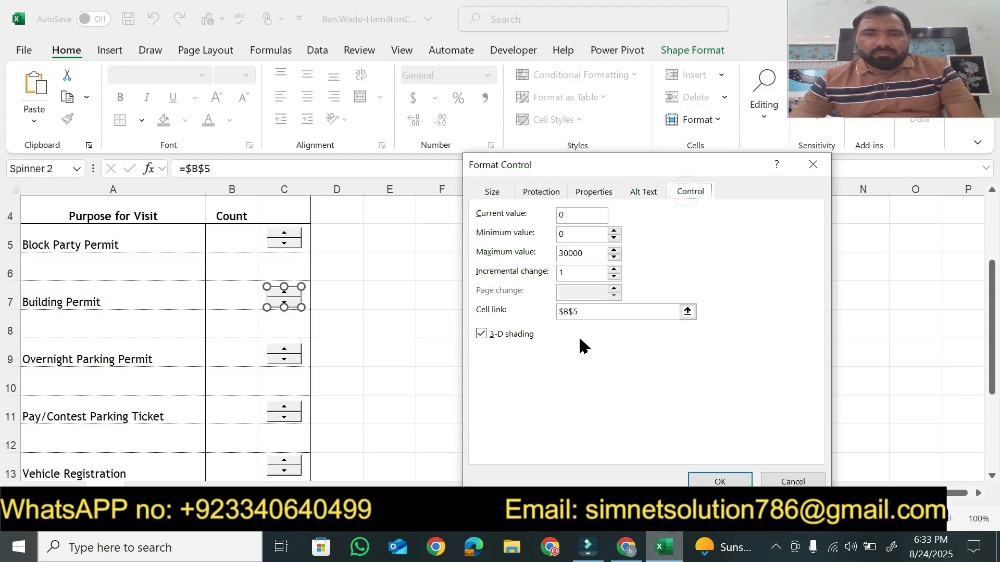
left_click(580, 311)
left_click_drag(583, 311, 552, 311)
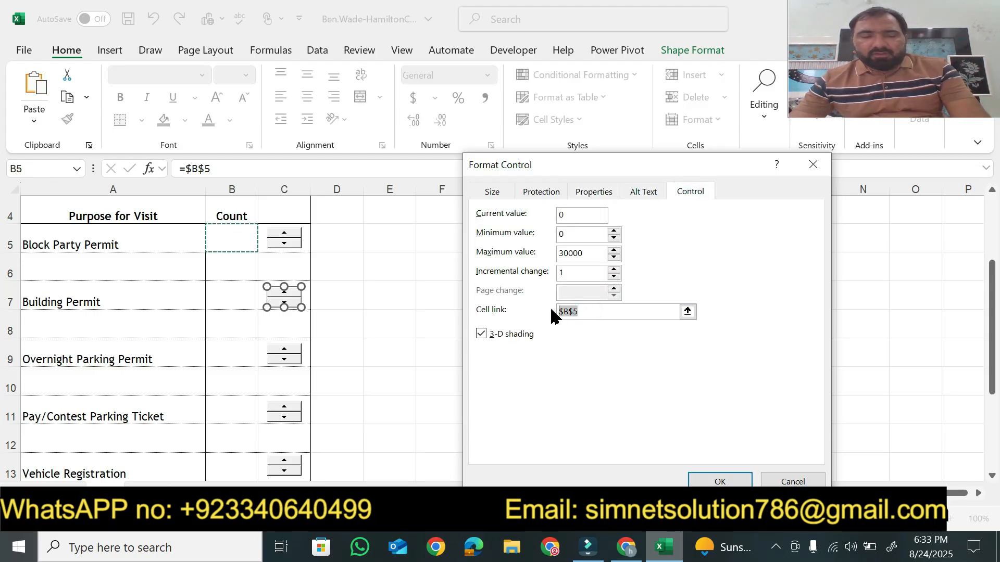
type("$B$7")
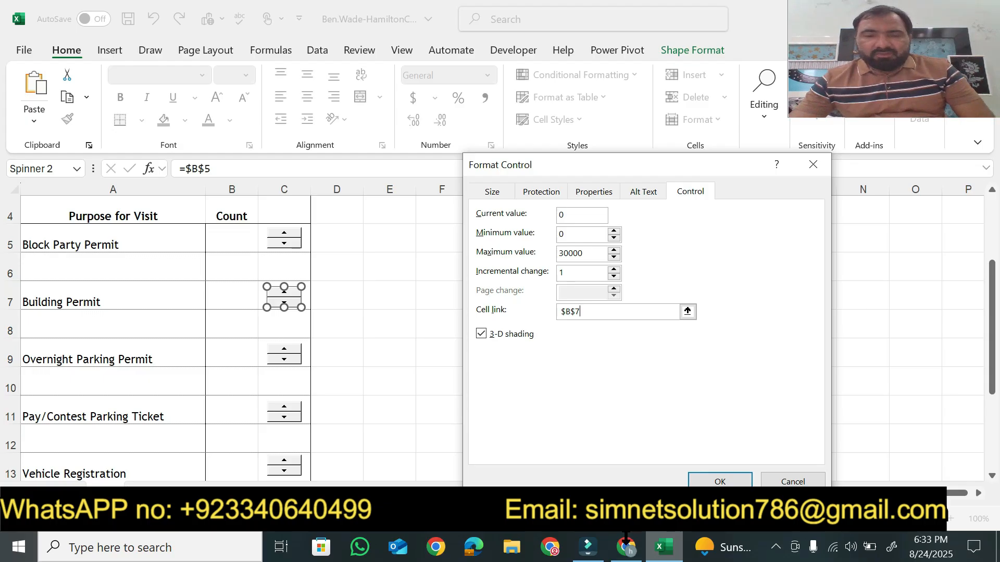
left_click(626, 544)
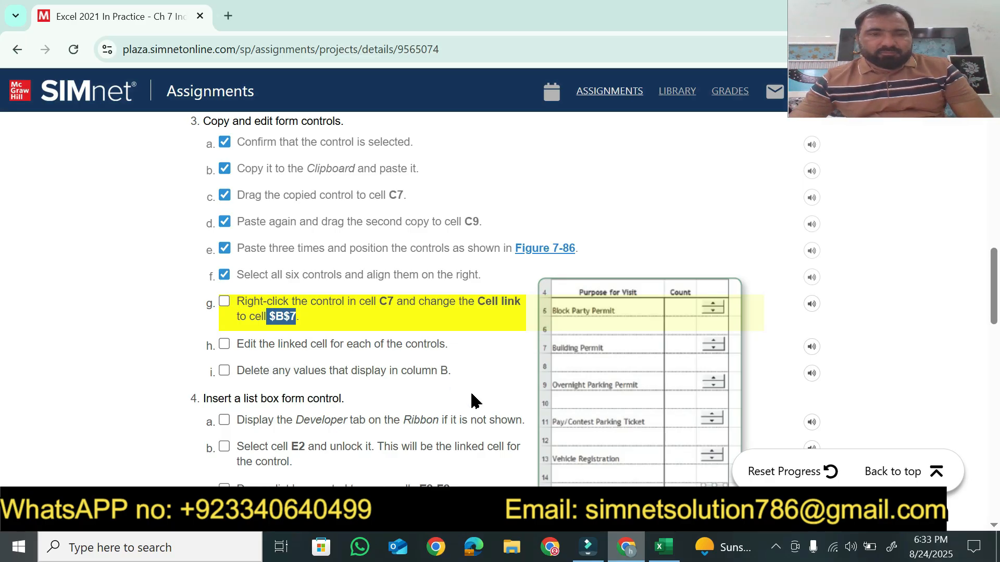
left_click(663, 547)
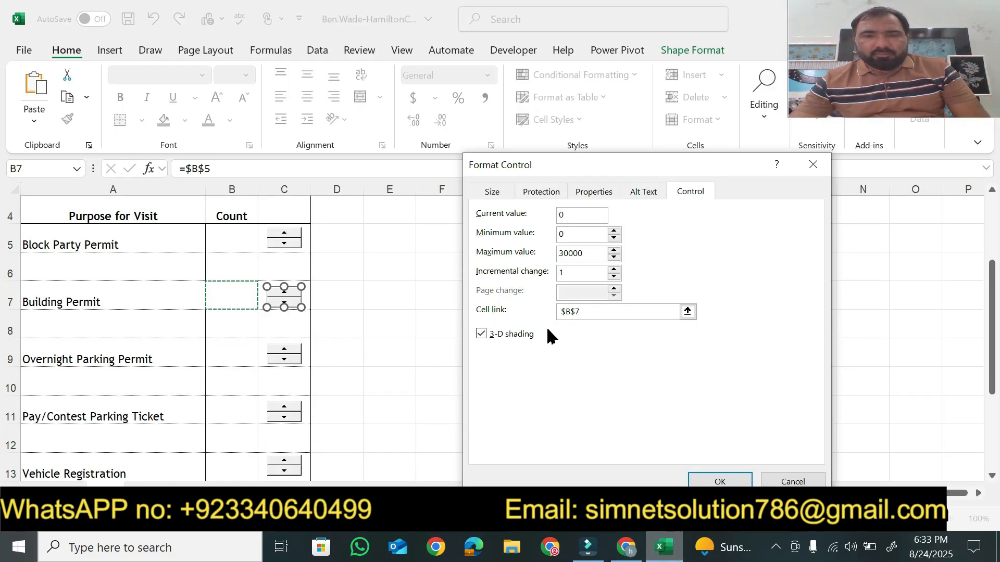
left_click(717, 481)
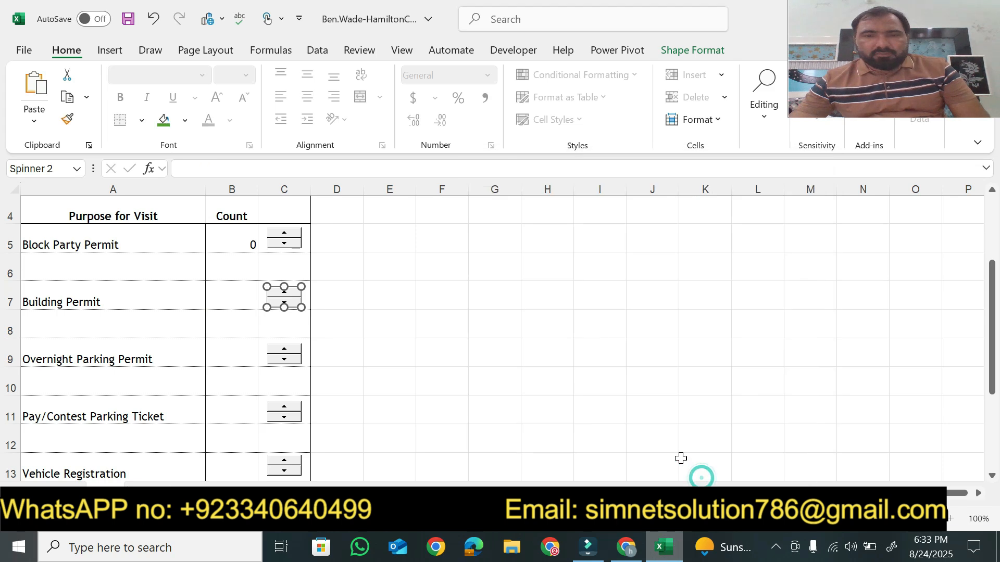
Step: Change the cell link of the Block Party Permit spin button in C5 to $B$7
right_click(275, 248)
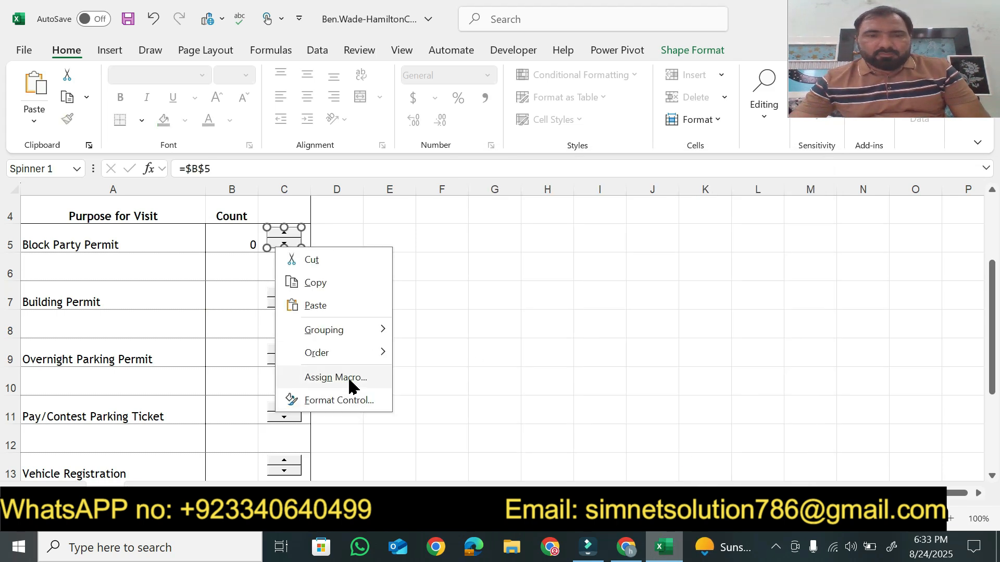
left_click(345, 400)
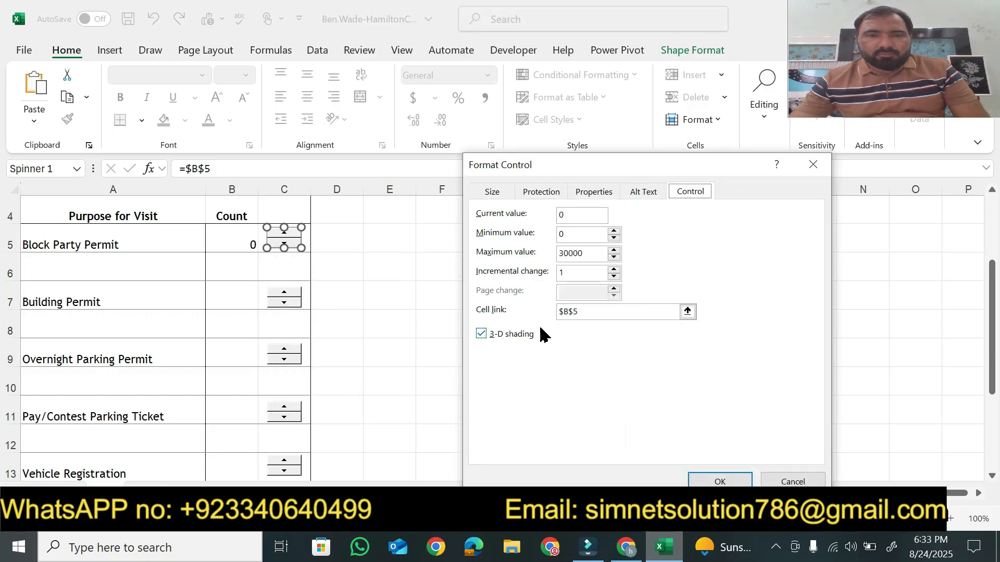
left_click_drag(580, 313, 551, 313)
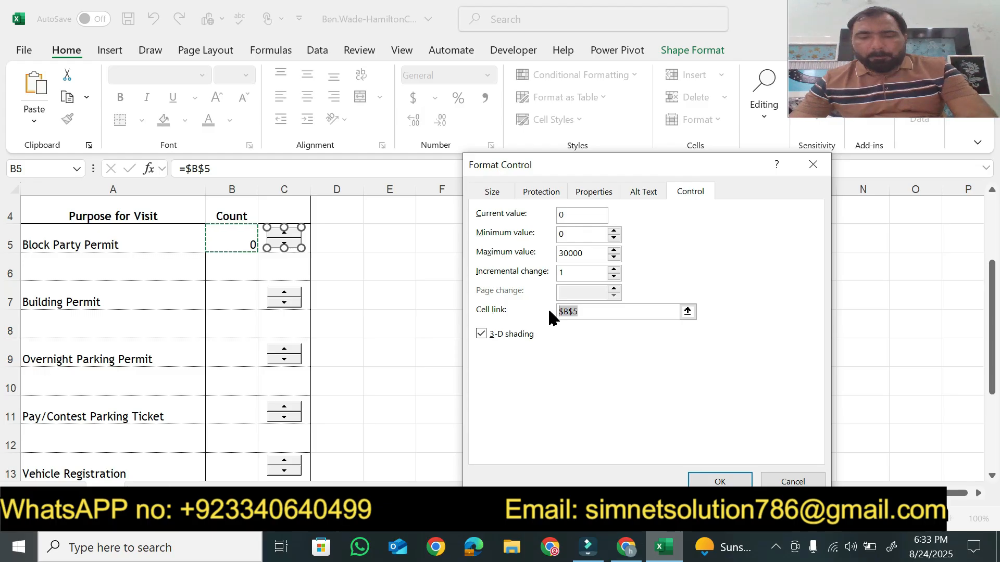
type("$B$7")
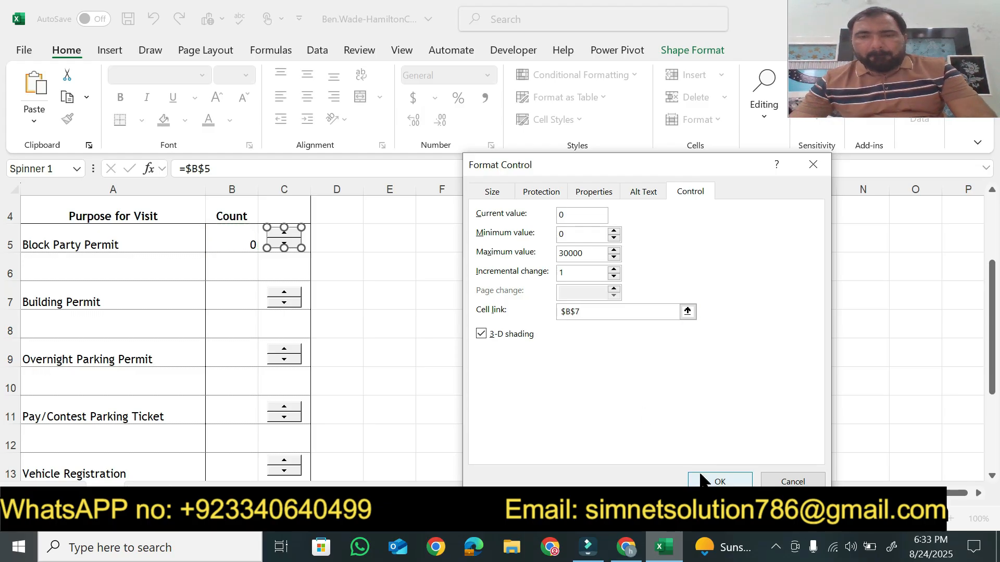
left_click(718, 480)
Step: Change the cell link of the Overnight Parking Permit spin button in C9 to $B$7
right_click(291, 353)
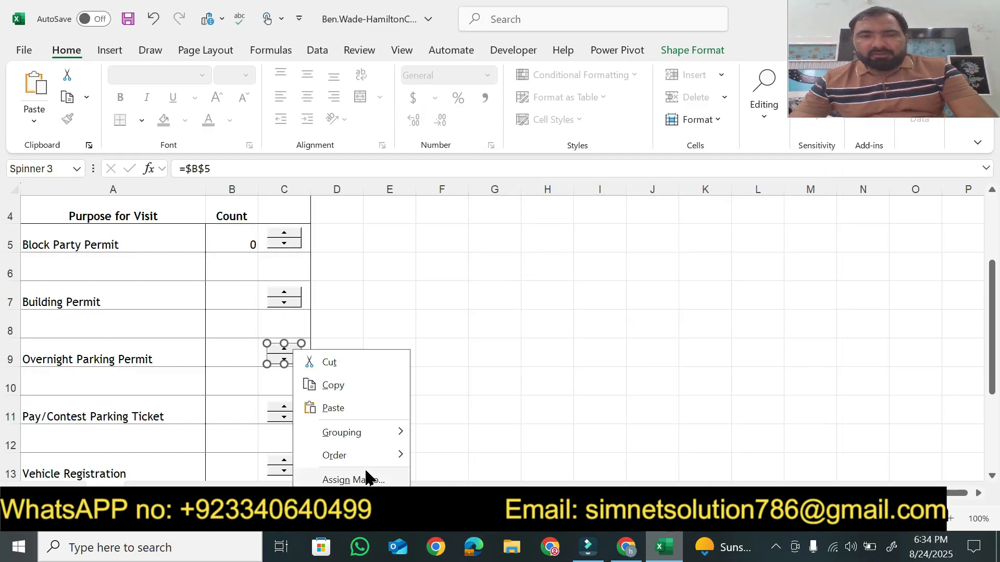
left_click(365, 502)
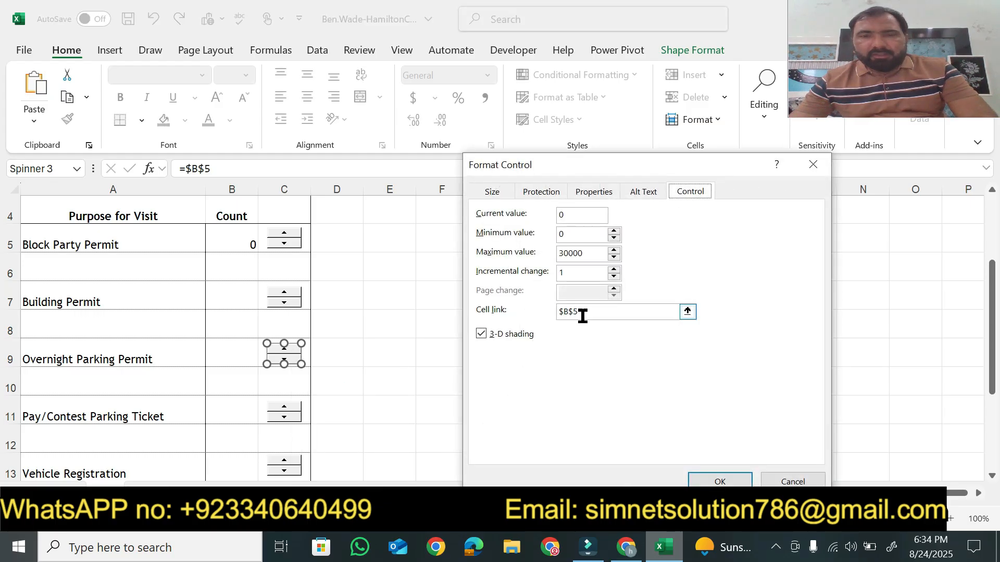
double_click(578, 312)
type("$B$7")
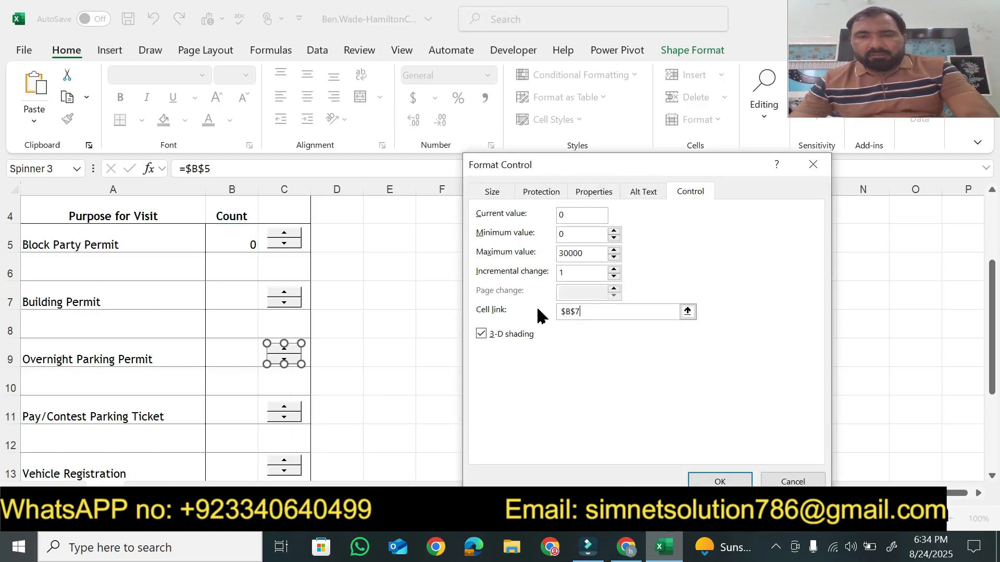
left_click(708, 480)
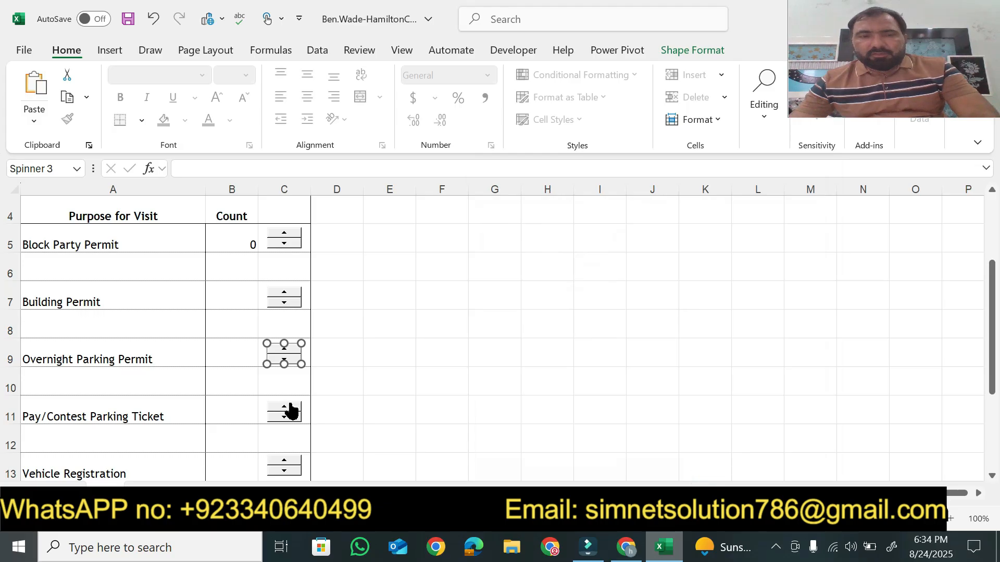
Step: Change the cell link of the Pay/Contest Parking Ticket spin button in C11 to $B$7
right_click(292, 412)
left_click(356, 393)
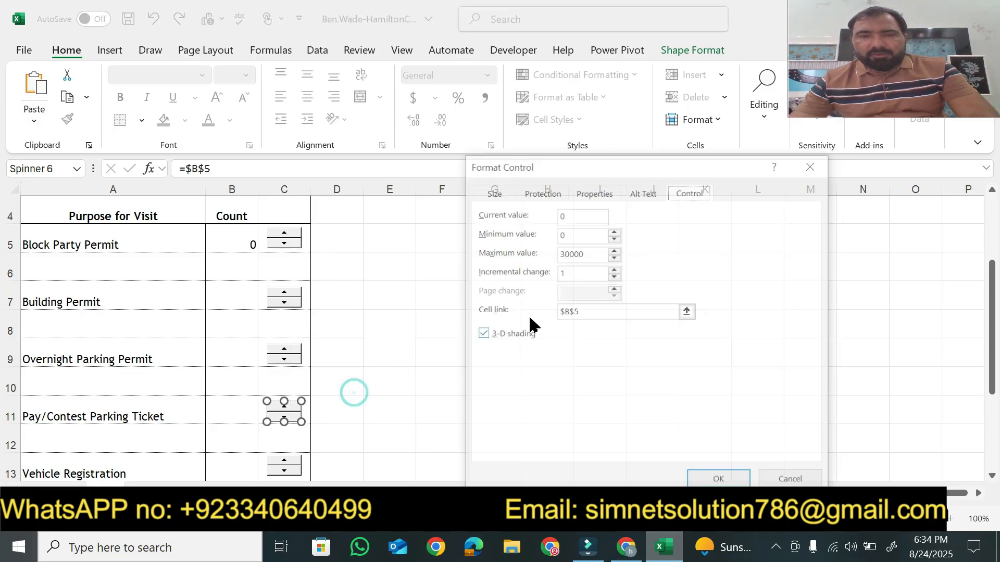
double_click(597, 313)
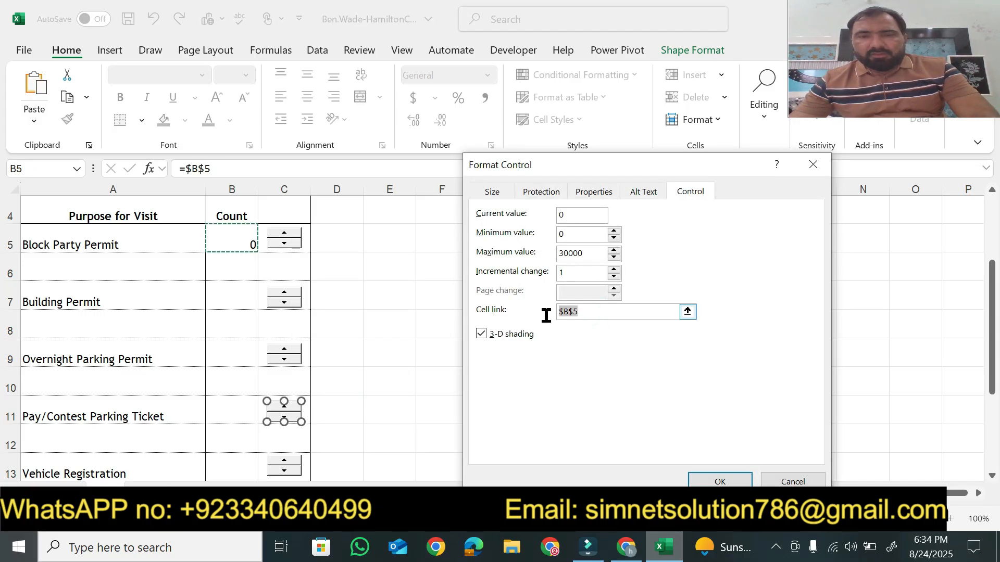
type("$B$7")
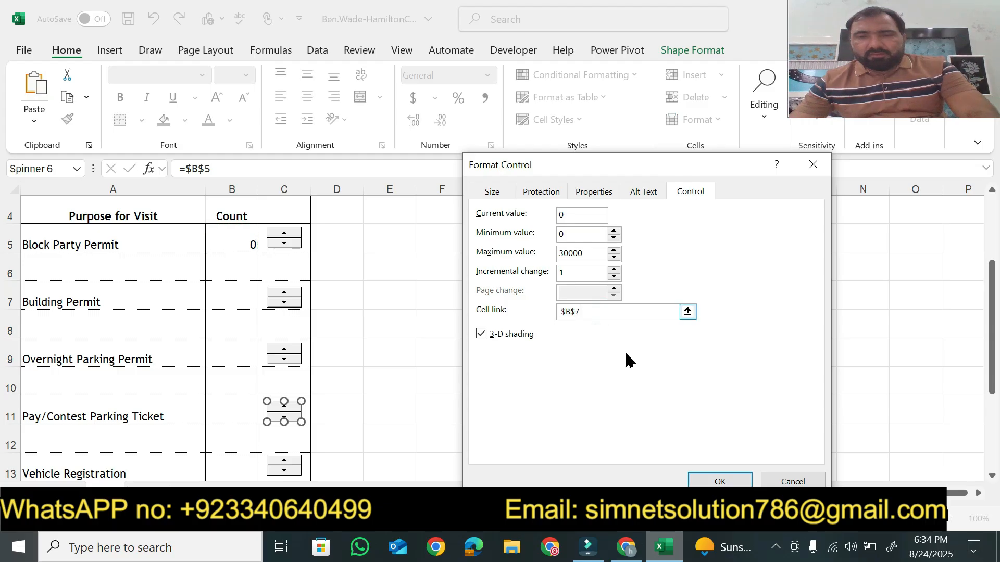
left_click(693, 483)
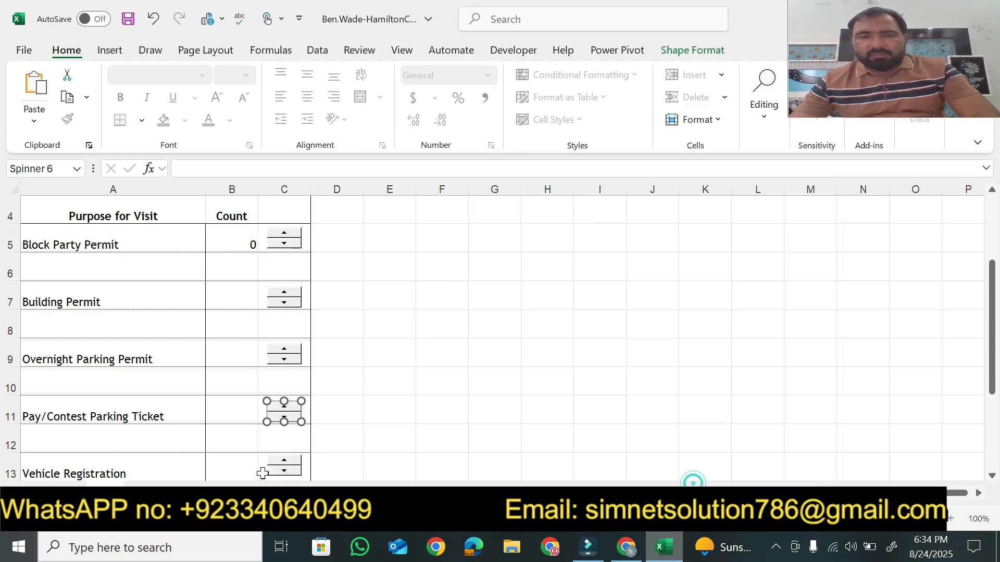
Step: Change the cell link of the Vehicle Registration spin button in C13 to $B$7
right_click(295, 468)
key("Escape")
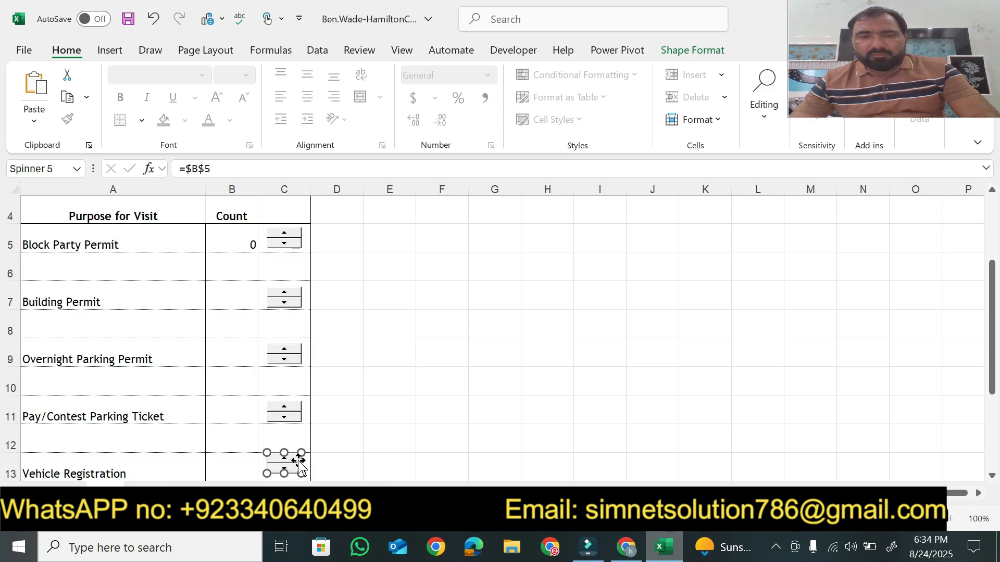
right_click(300, 466)
left_click(343, 444)
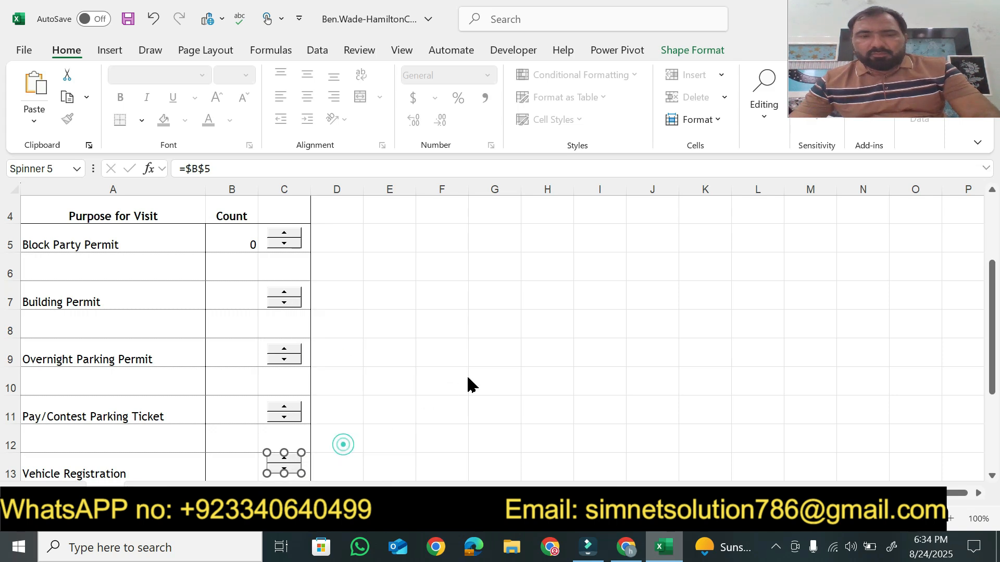
left_click_drag(597, 319, 561, 316)
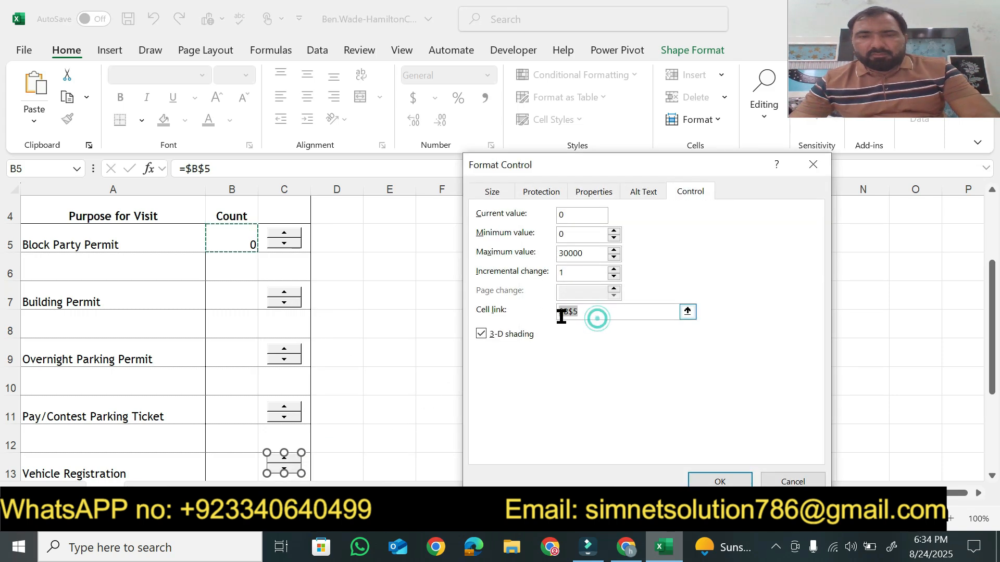
type("$B$7")
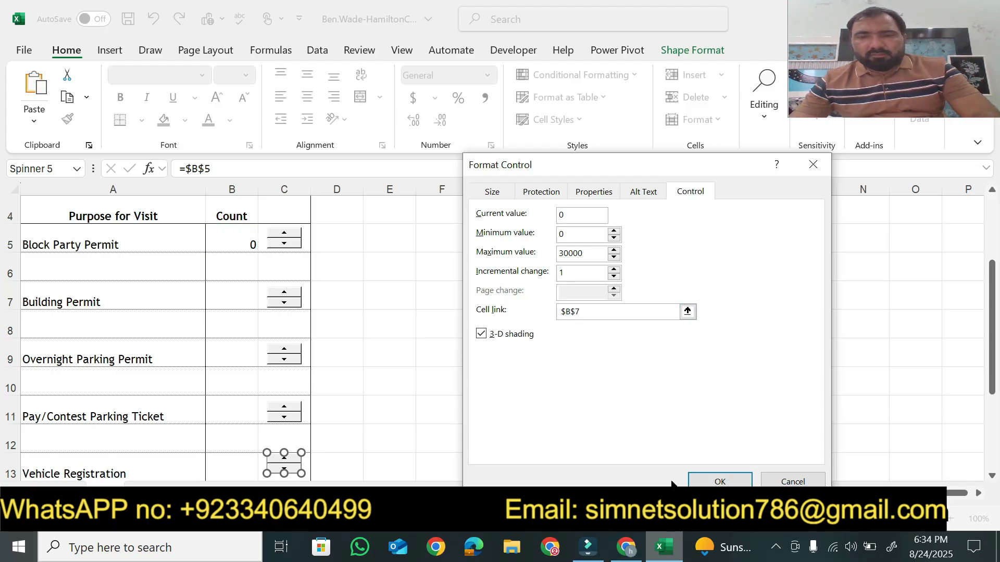
left_click(719, 480)
Step: Change the cell link of the Voter Registration spin button in C15 to $B$7
left_click_drag(994, 380, 995, 461)
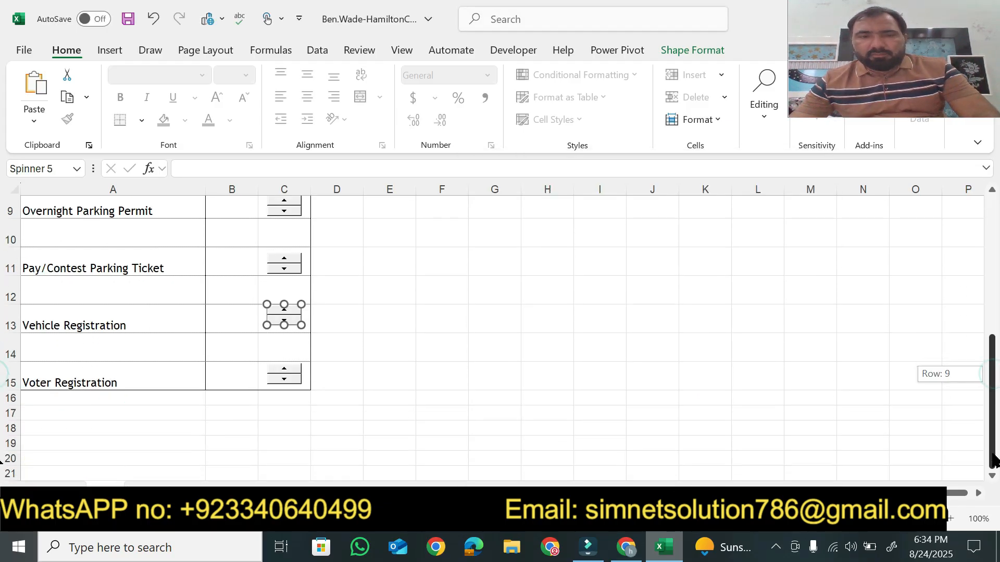
right_click(302, 372)
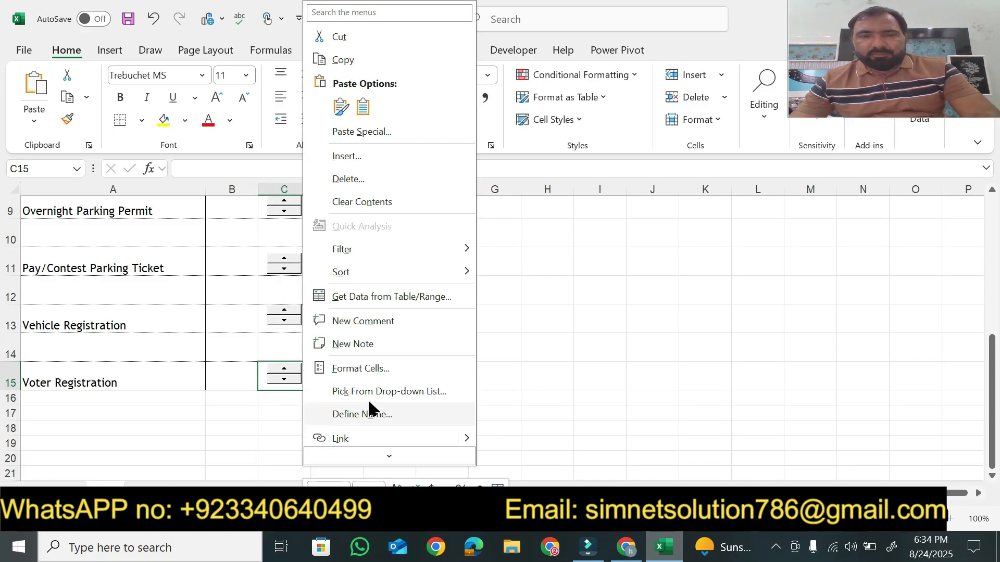
right_click(294, 371)
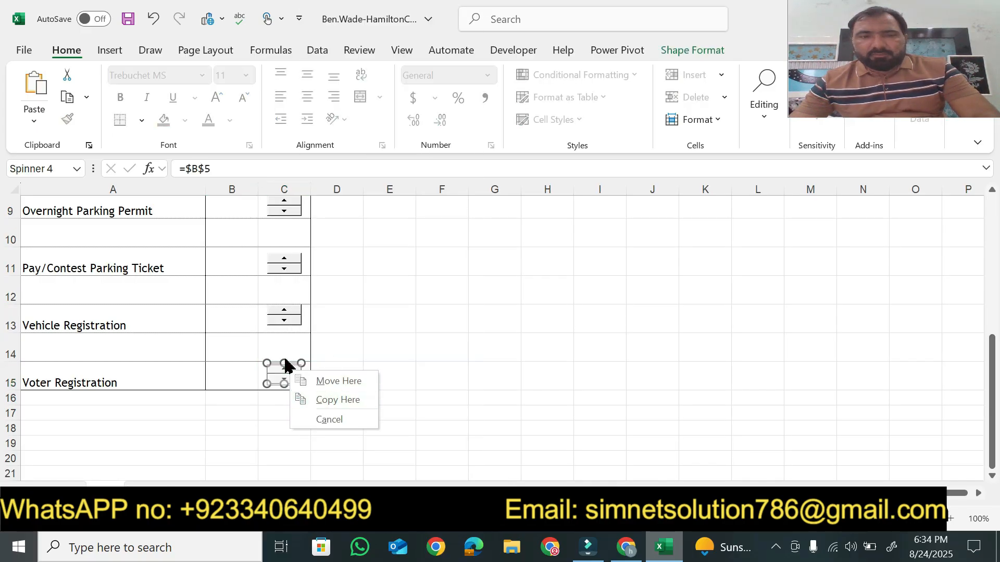
right_click(286, 364)
key("Escape")
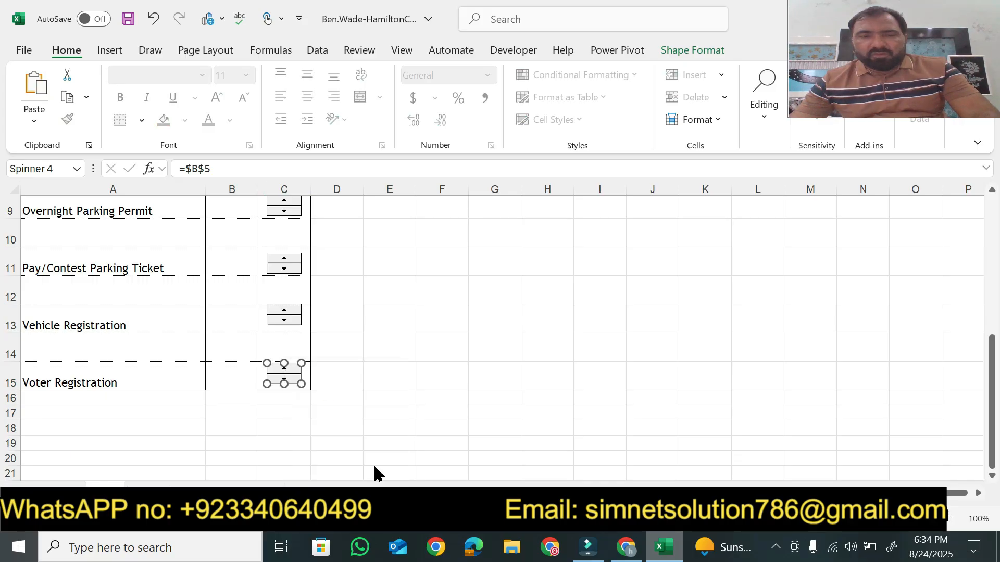
key("ctrl+1")
left_click(587, 313)
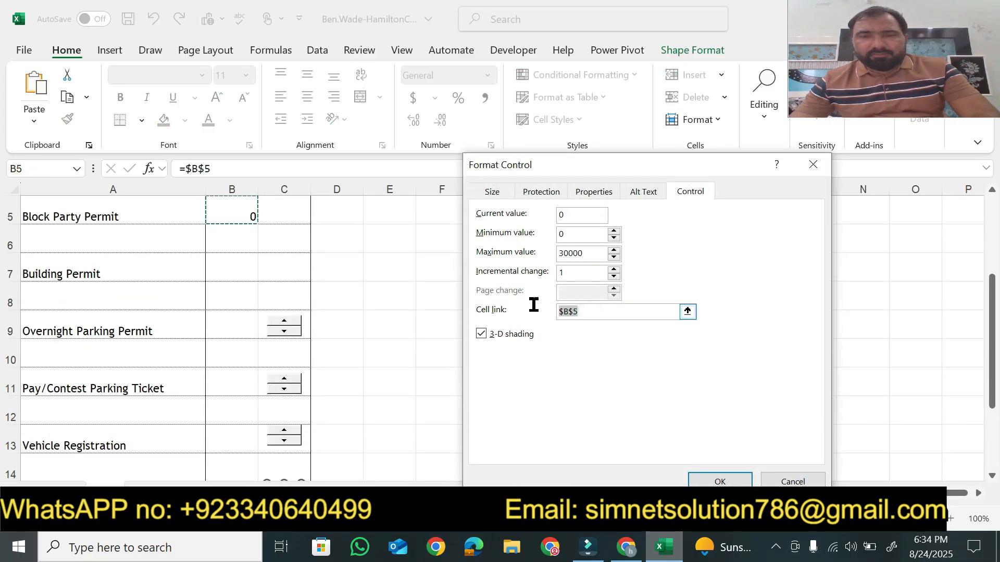
type("$B$7")
left_click(696, 482)
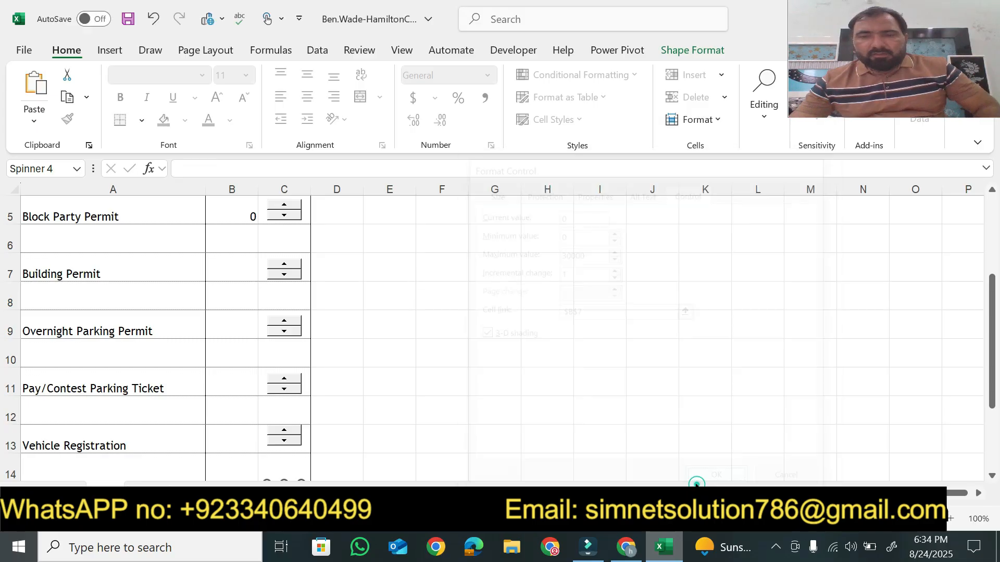
Step: Switch to SIMnet in Chrome, mark step 3g as complete, and return to Excel
left_click(627, 547)
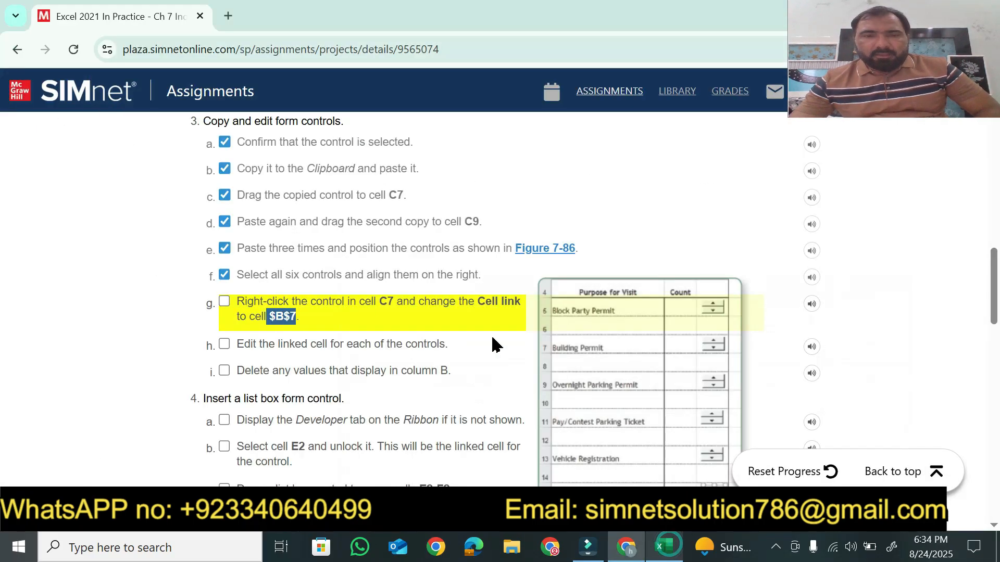
left_click(355, 301)
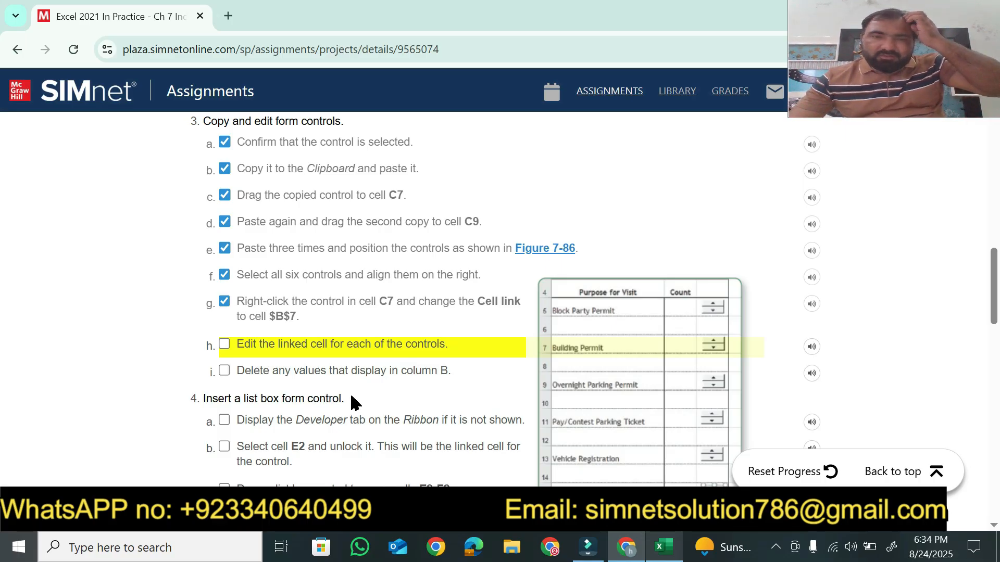
left_click(654, 555)
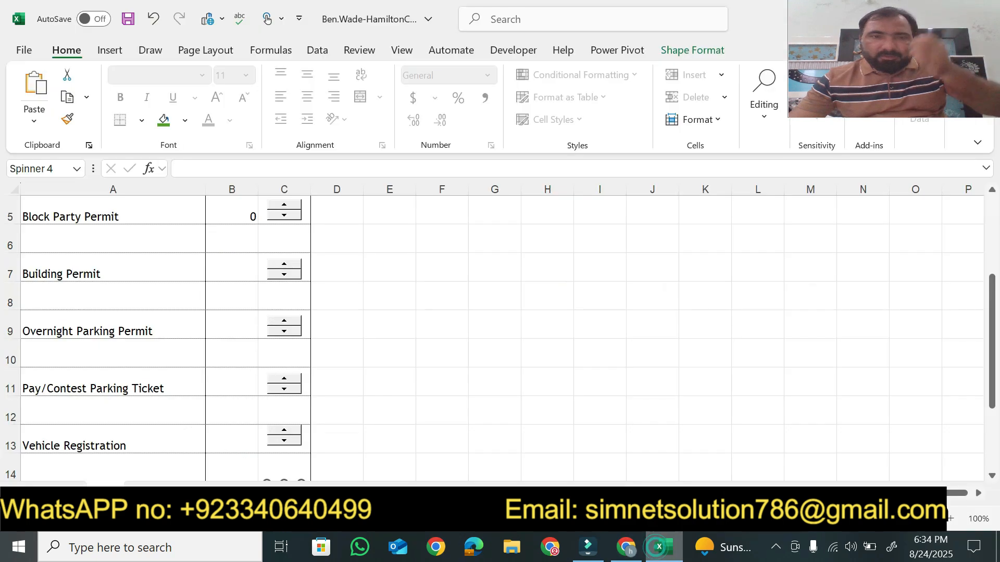
Step: Delete the count value for Block Party Permit in cell B5
scroll(397, 350, "up", 2)
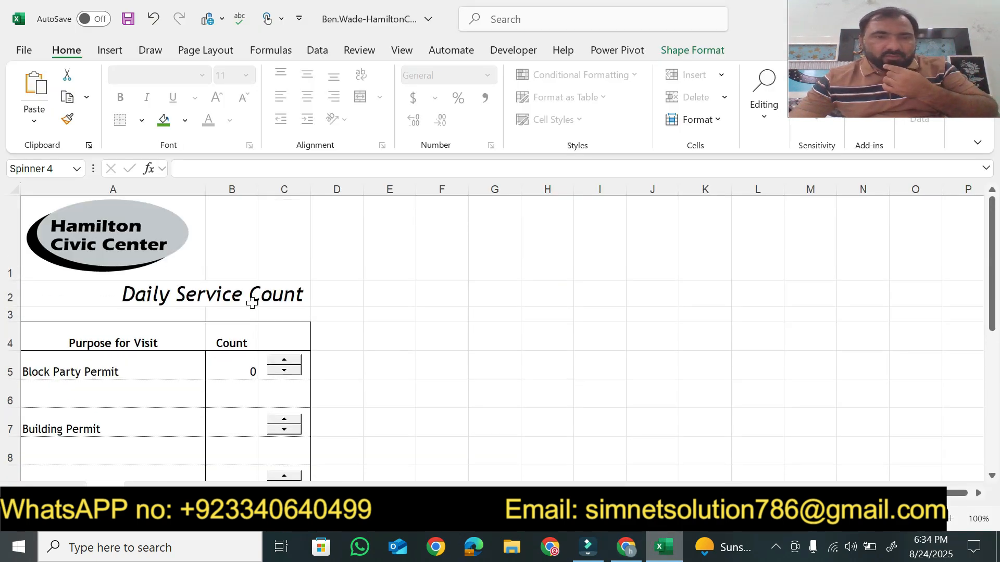
left_click(245, 368)
key("Delete")
scroll(277, 424, "down", 2)
scroll(277, 413, "up", 2)
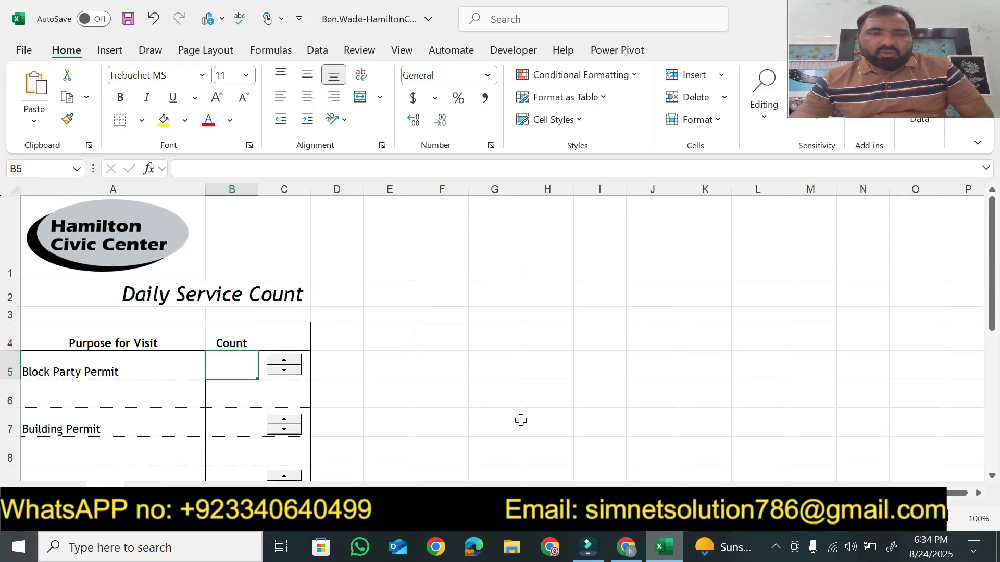
Step: Switch to SIMnet in Chrome, mark steps 3h and 3i as complete, and read the step 4 list box instructions
left_click(626, 548)
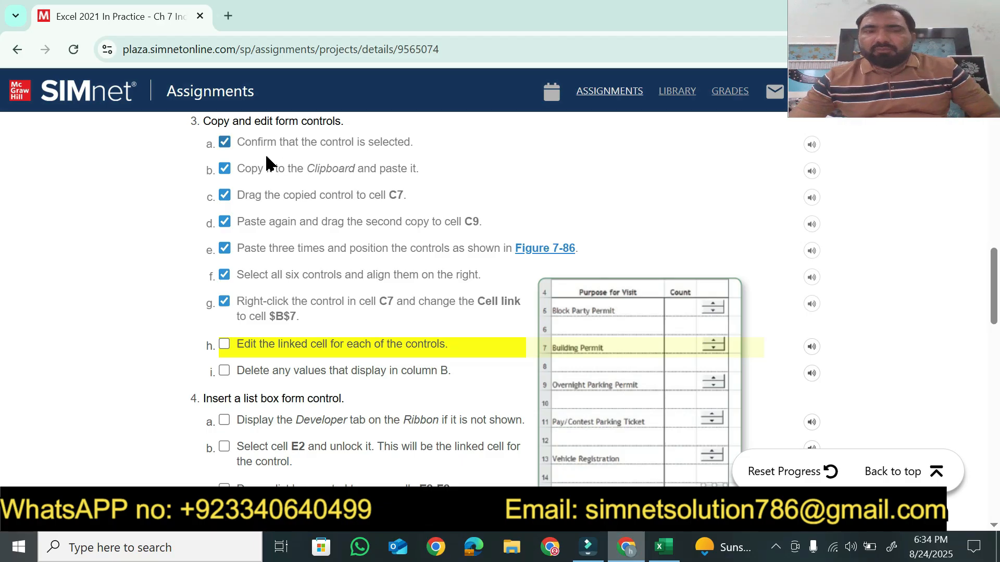
left_click(225, 346)
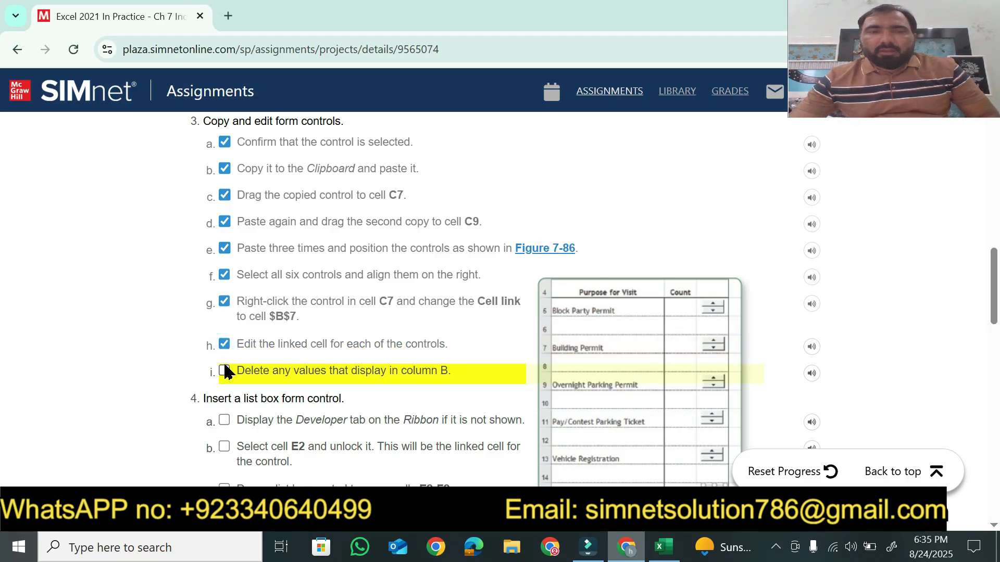
left_click(224, 370)
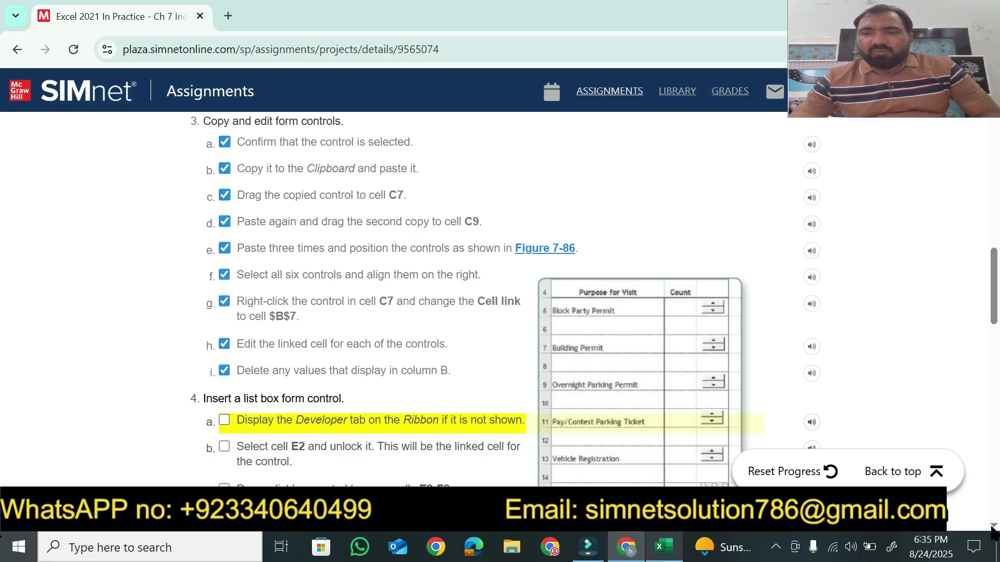
scroll(992, 529, "down", 4)
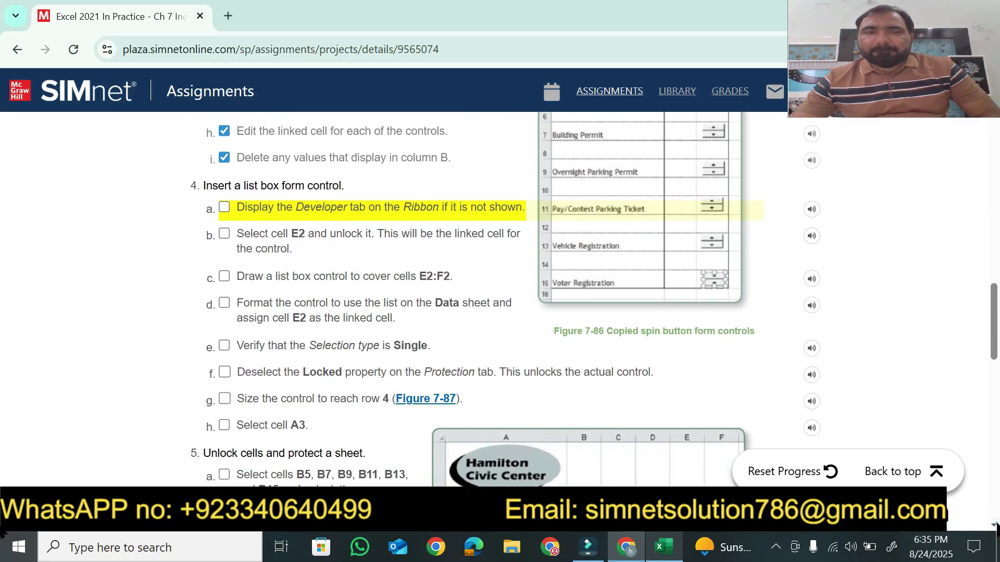
scroll(994, 525, "down", 1)
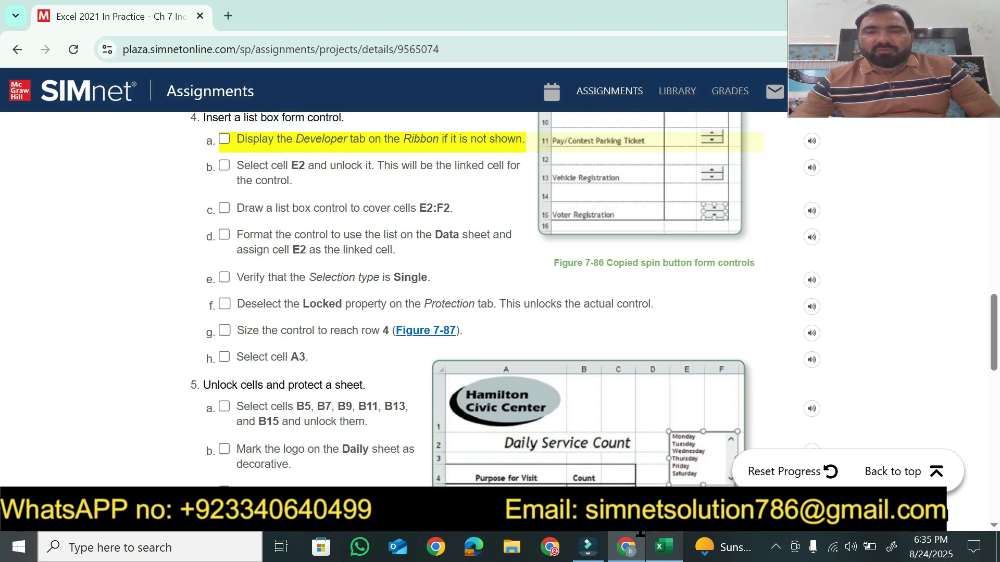
Step: Switch to Excel and check in the ribbon customization options that the Developer tab is enabled
left_click(660, 547)
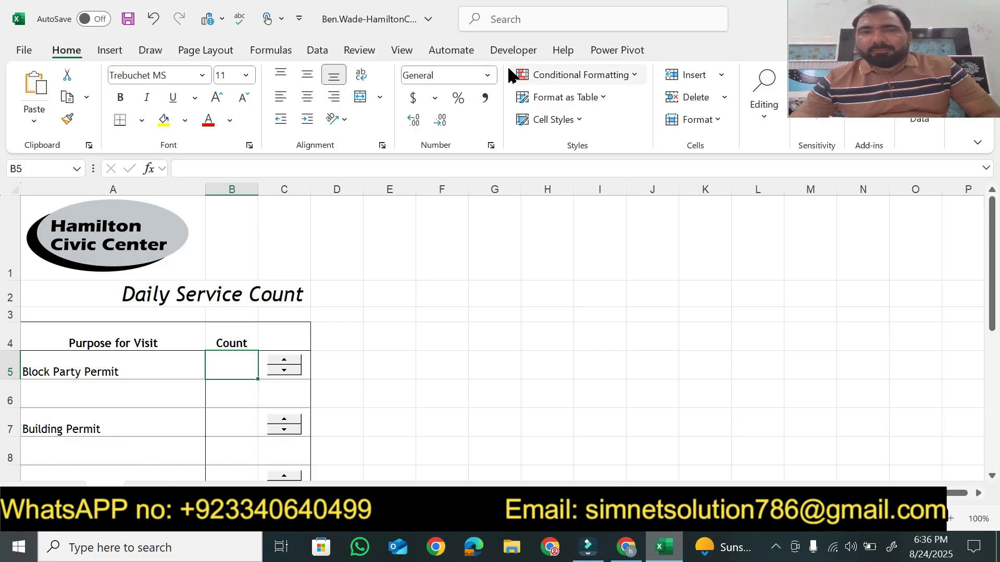
right_click(407, 49)
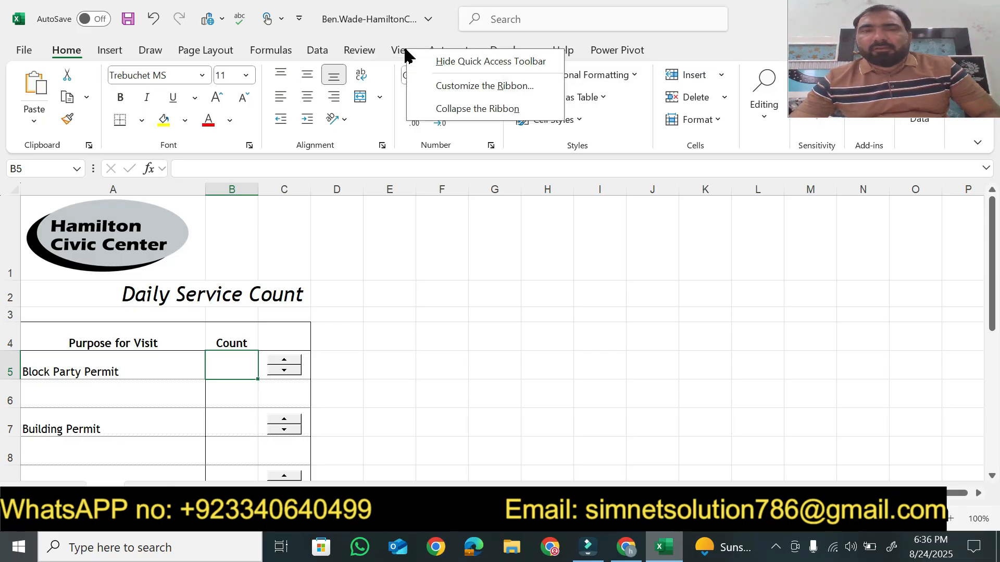
left_click(460, 87)
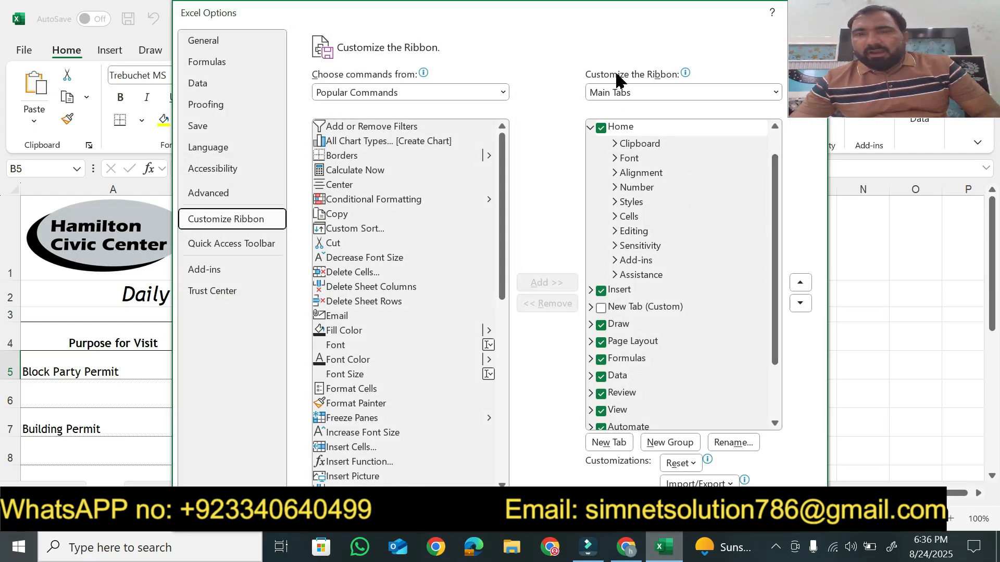
left_click_drag(776, 231, 783, 329)
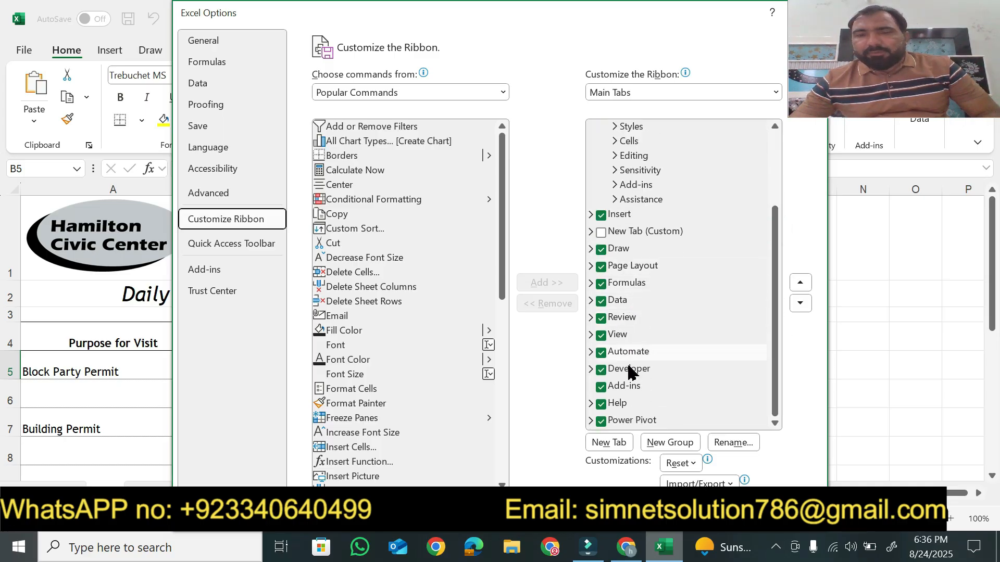
left_click(604, 371)
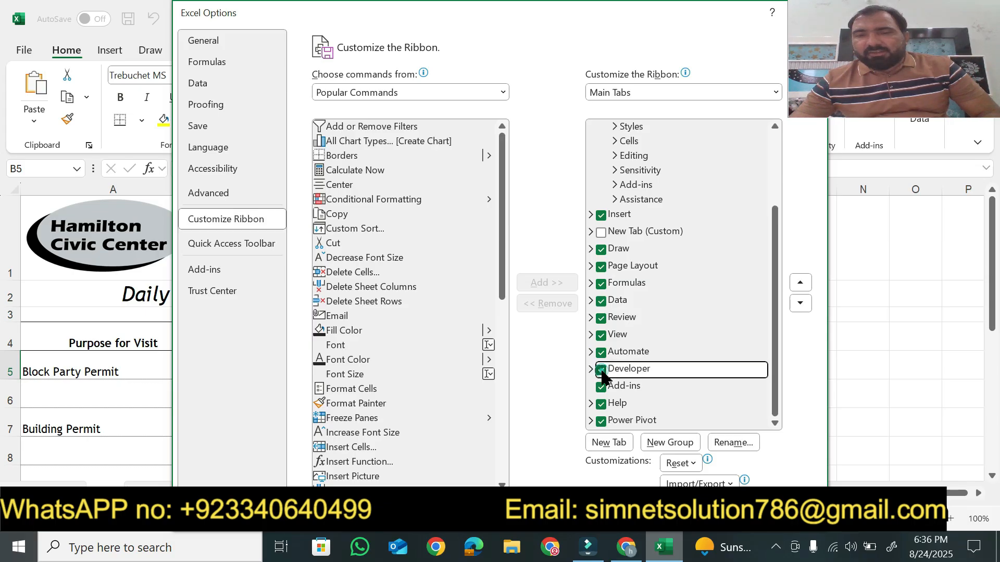
key("Return")
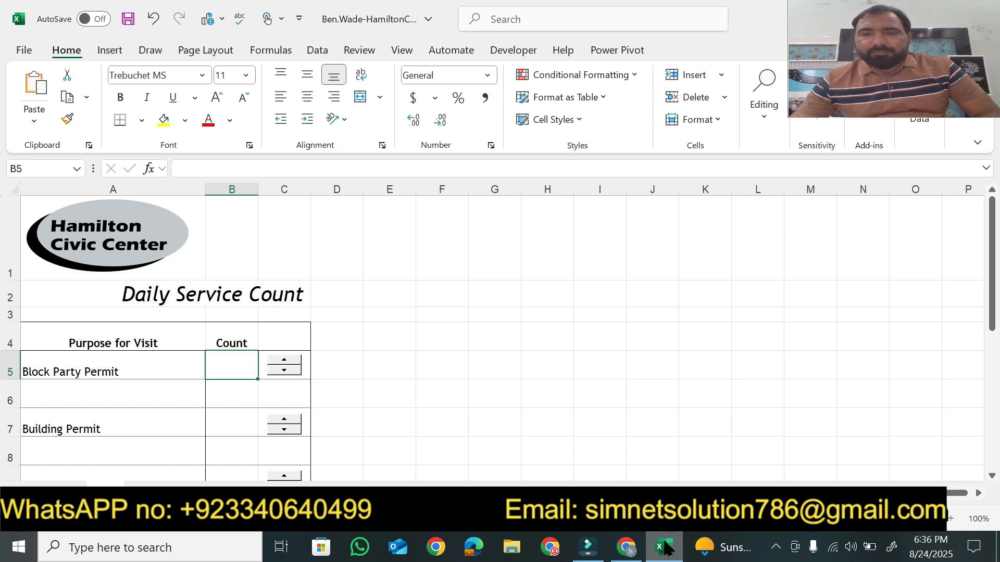
Step: Mark step 4a as complete in SIMnet in Chrome, recheck step 4b about unlocking cell E2, and return to Excel
left_click(626, 547)
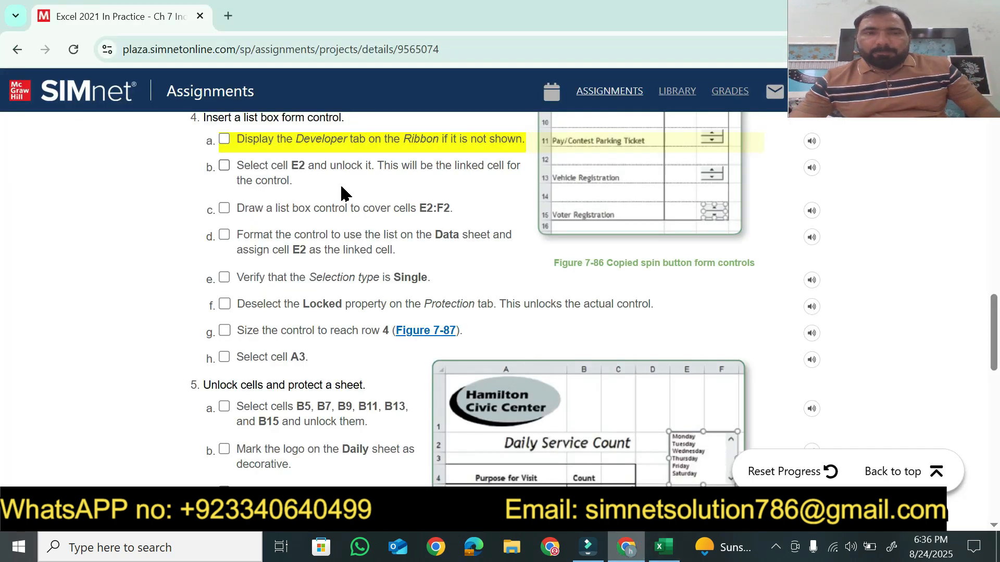
left_click(266, 142)
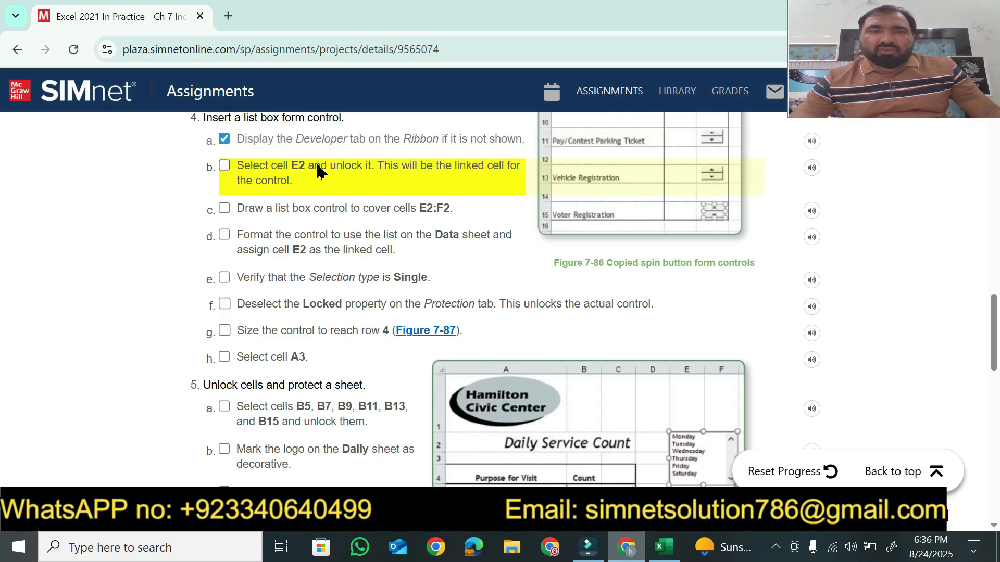
left_click(663, 547)
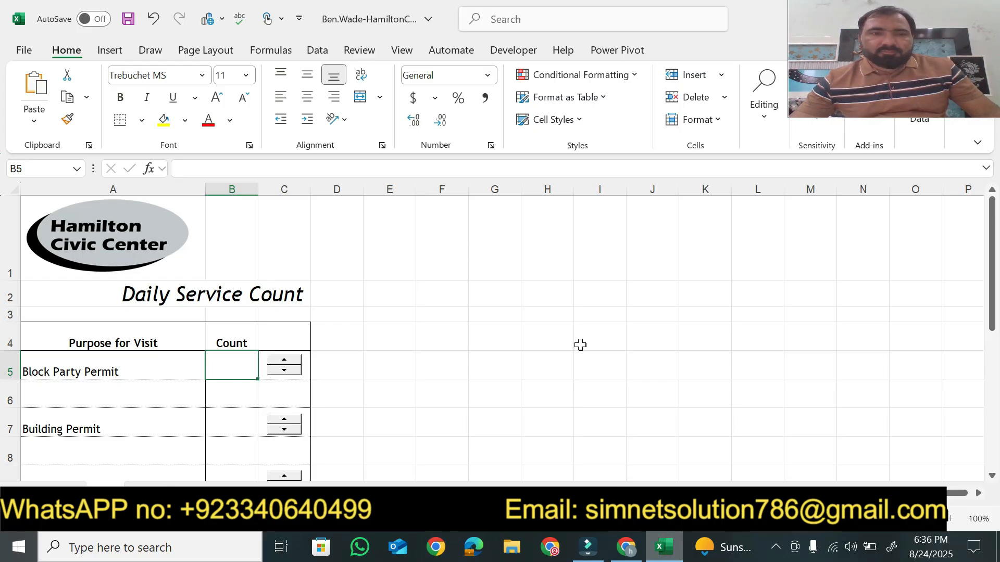
left_click(627, 547)
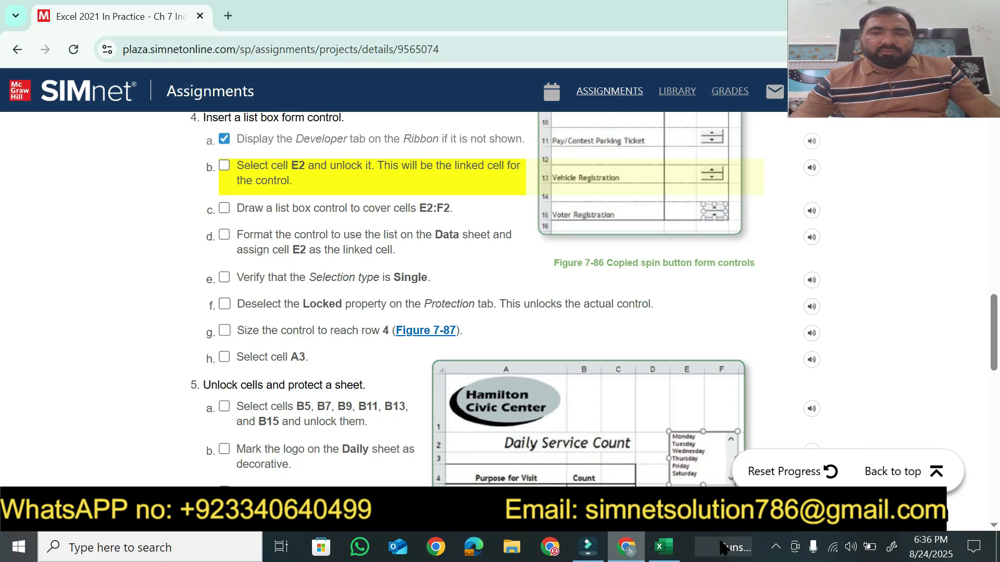
left_click(660, 547)
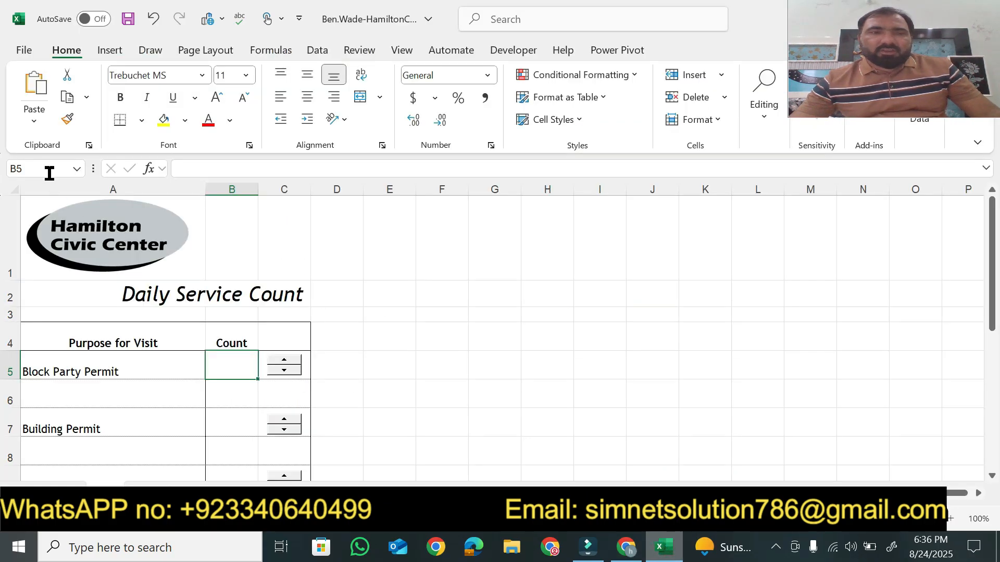
Step: Unlock cell E2 by clearing its Locked protection property in the cell format settings
left_click(46, 169)
type("e2")
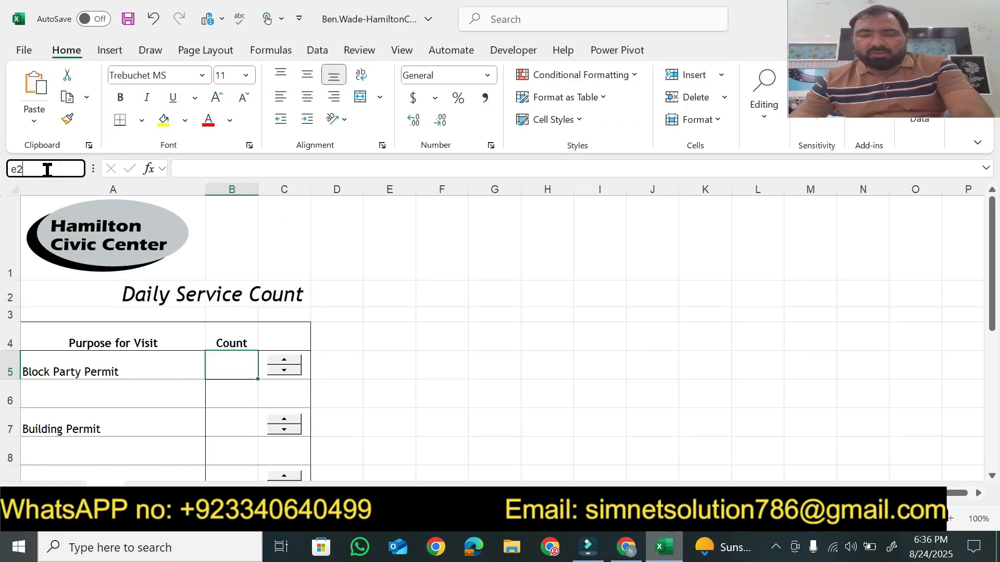
key("Return")
right_click(395, 299)
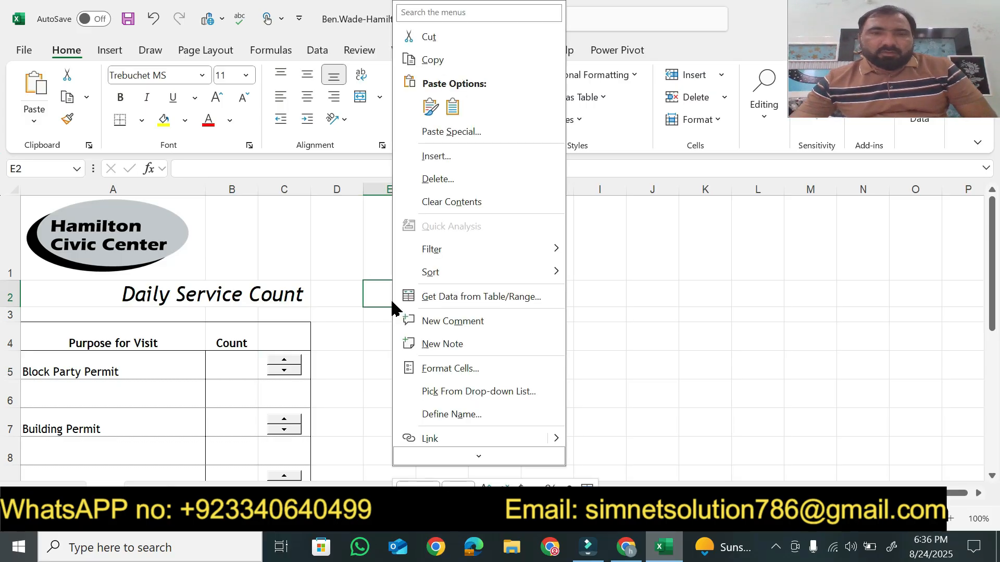
mouse_move(461, 455)
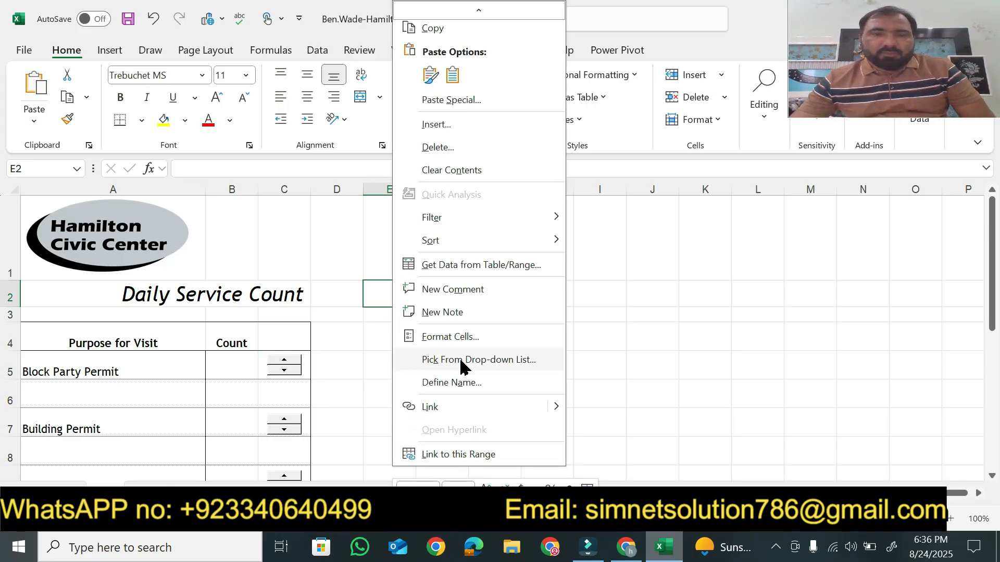
left_click(461, 338)
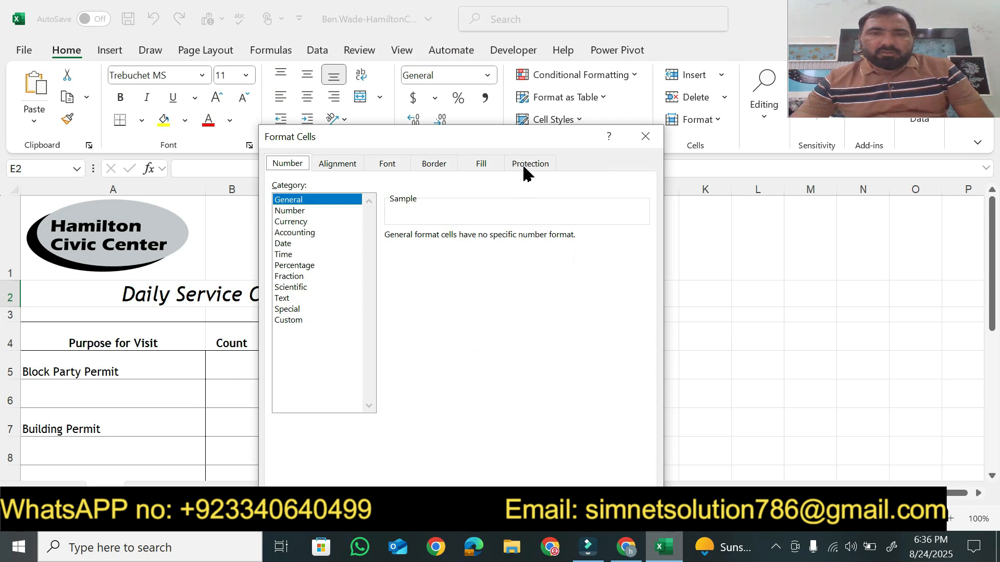
left_click(527, 165)
left_click(284, 186)
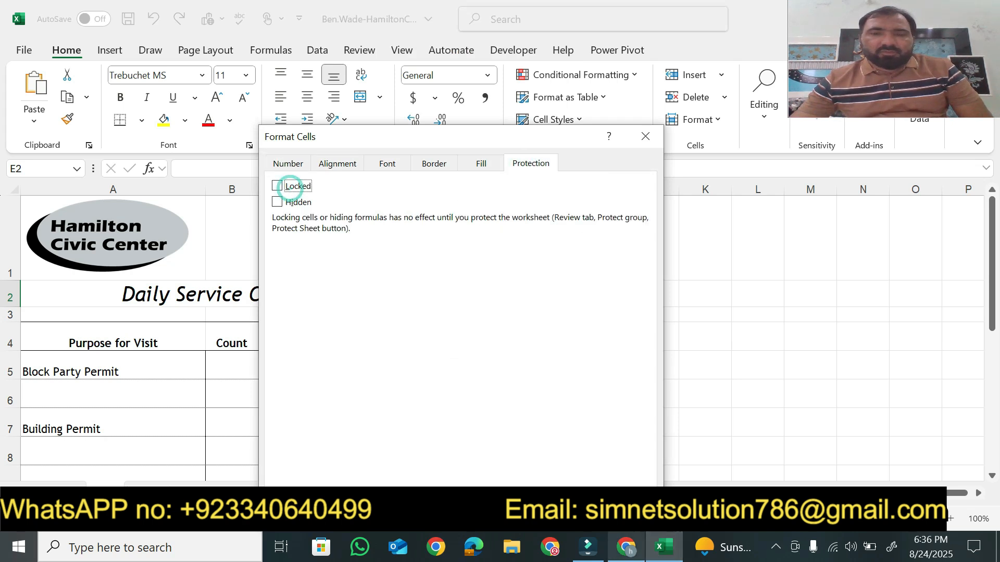
key("Return")
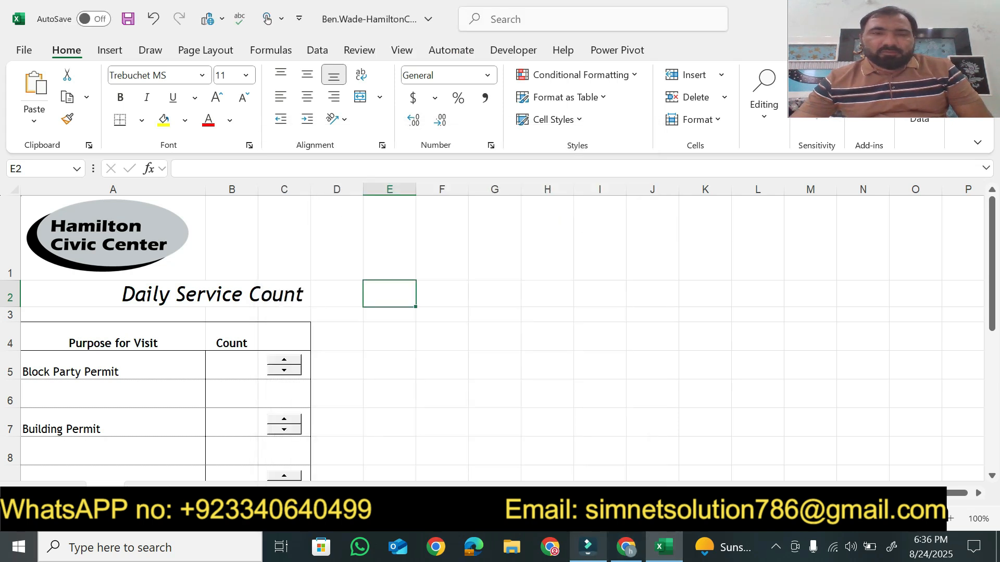
Step: Switch to SIMnet in Chrome, mark step 4b as complete, read step 4c, and return to Excel
left_click(626, 547)
left_click(255, 179)
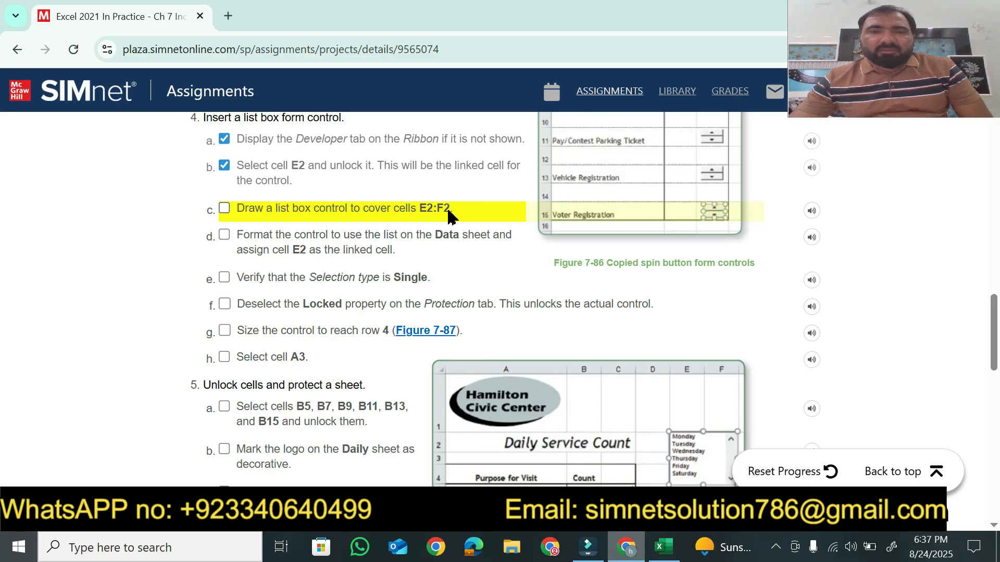
left_click(661, 548)
Step: Insert a List Box form control on the Daily sheet, drawn and positioned over cells E2:F2
left_click(527, 51)
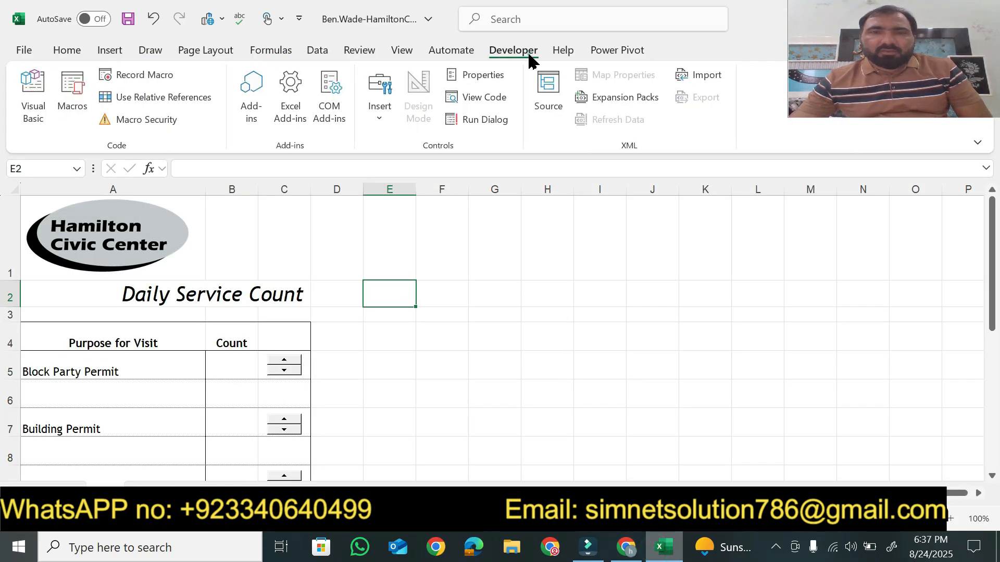
left_click(383, 125)
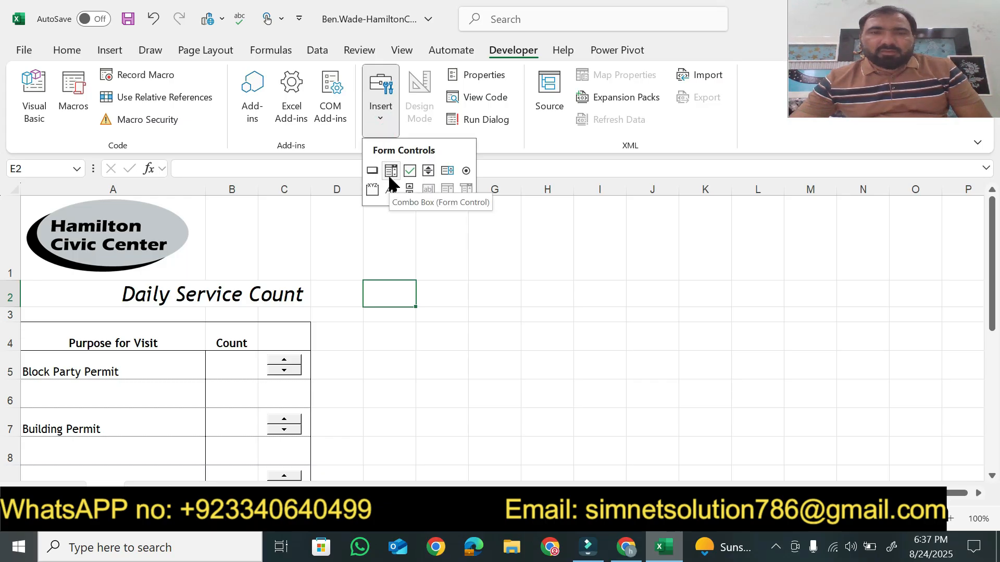
left_click(446, 176)
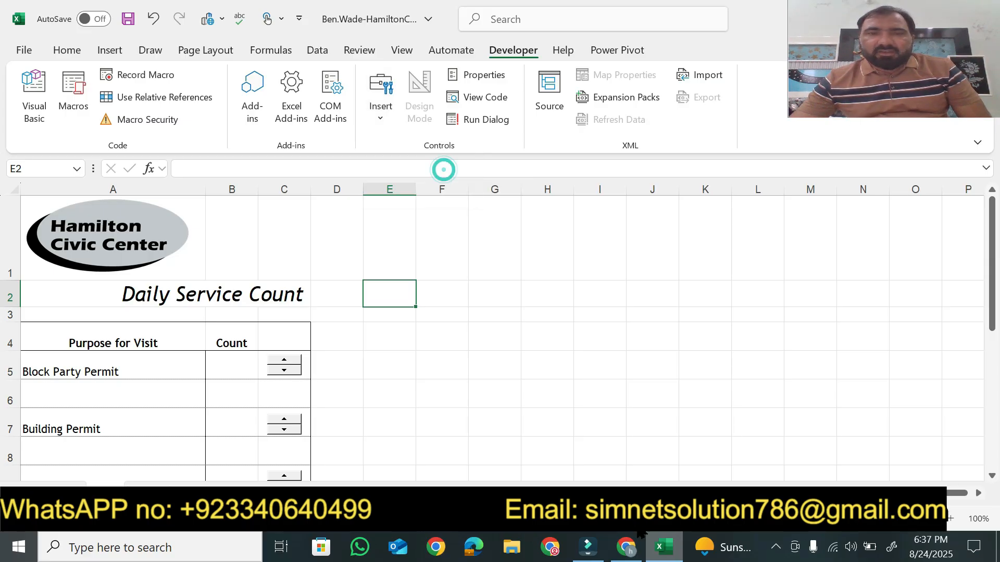
key("alt+Tab")
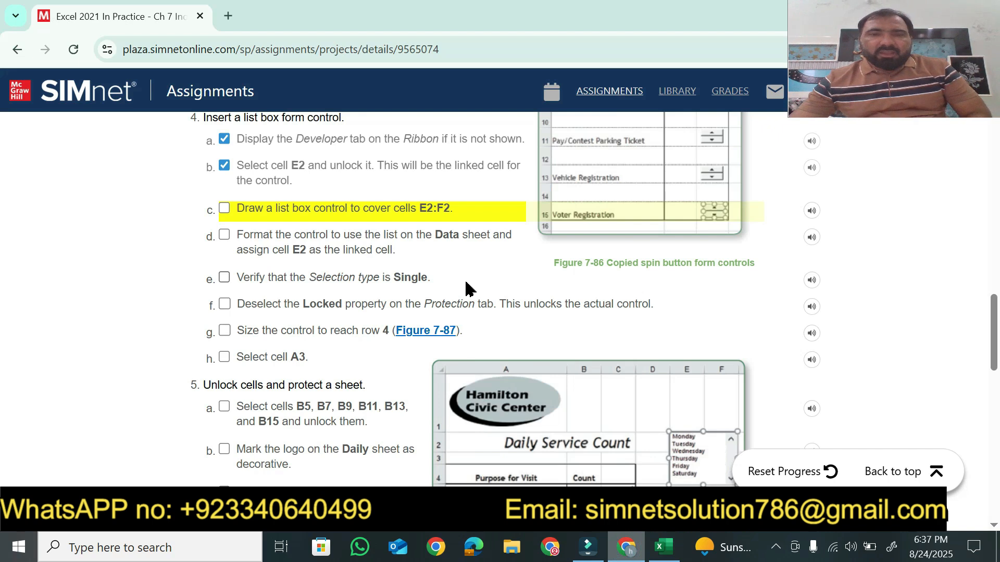
left_click(663, 547)
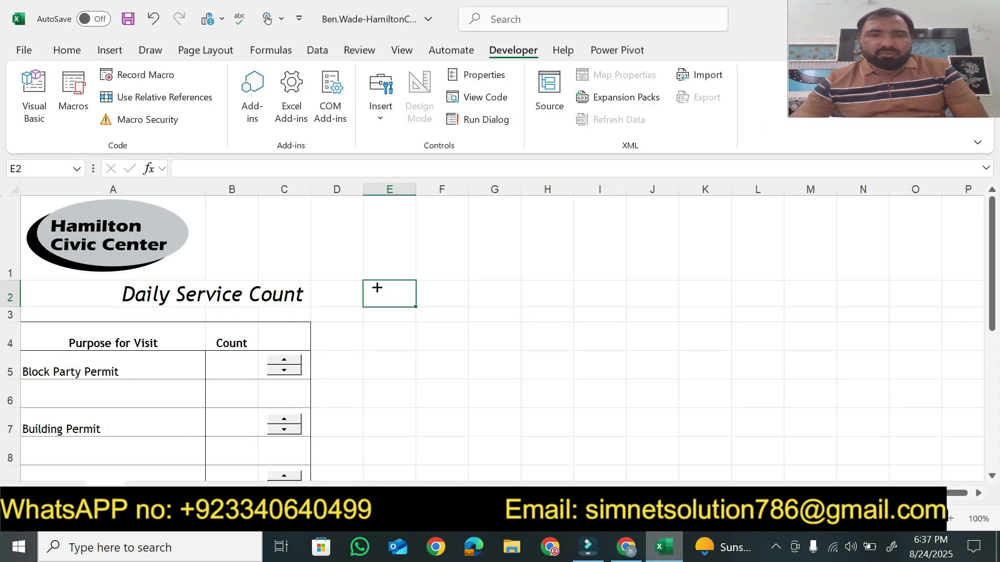
left_click_drag(371, 286, 462, 304)
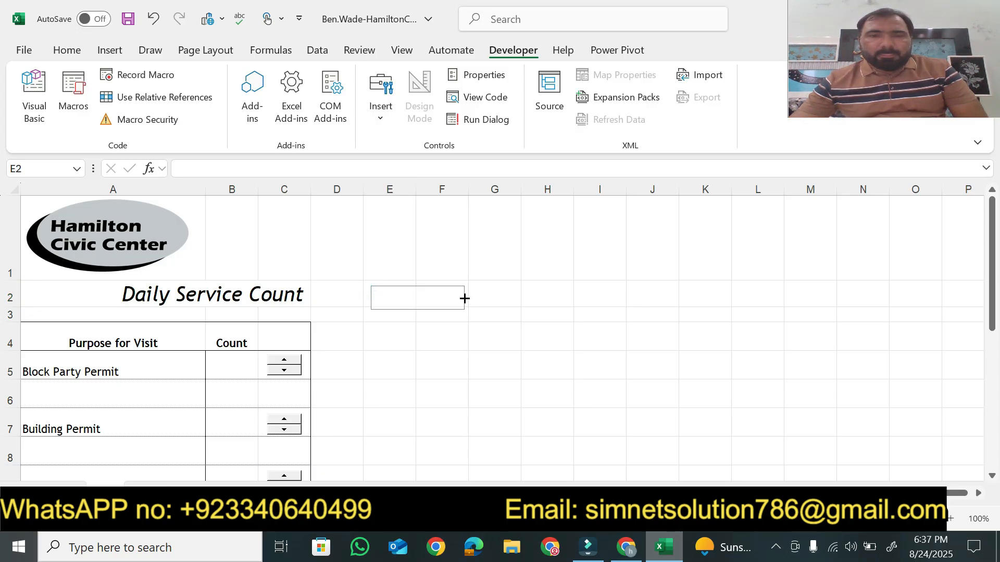
left_click_drag(466, 298, 435, 285)
Step: Switch to SIMnet in Chrome, mark step 4c as complete, read step 4d, and return to Excel
left_click(627, 547)
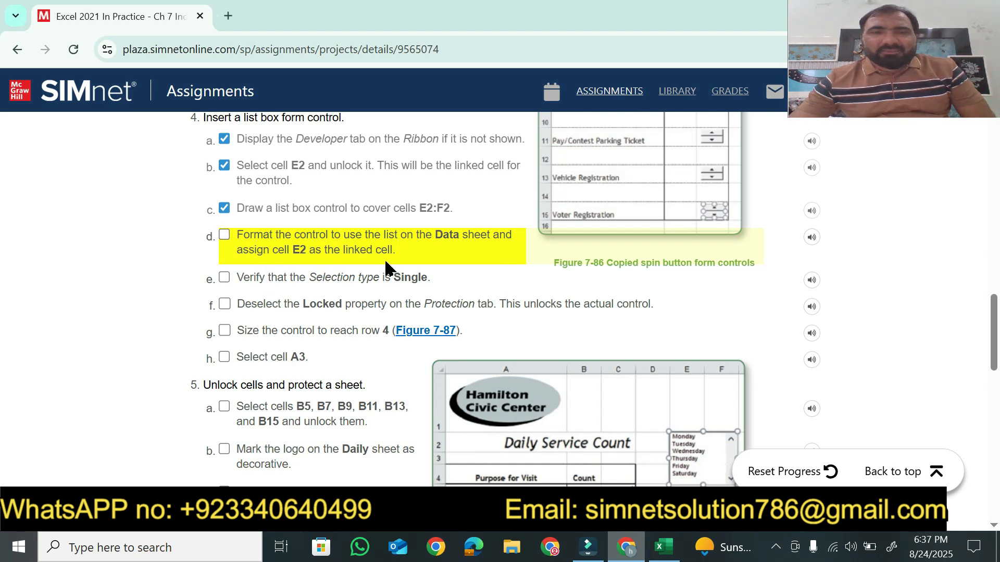
left_click(663, 547)
Step: Set the list box control's cell link to cell E2 on the Data sheet (Data!$E$2), rechecking step 4d in SIMnet in Chrome
left_click(411, 295)
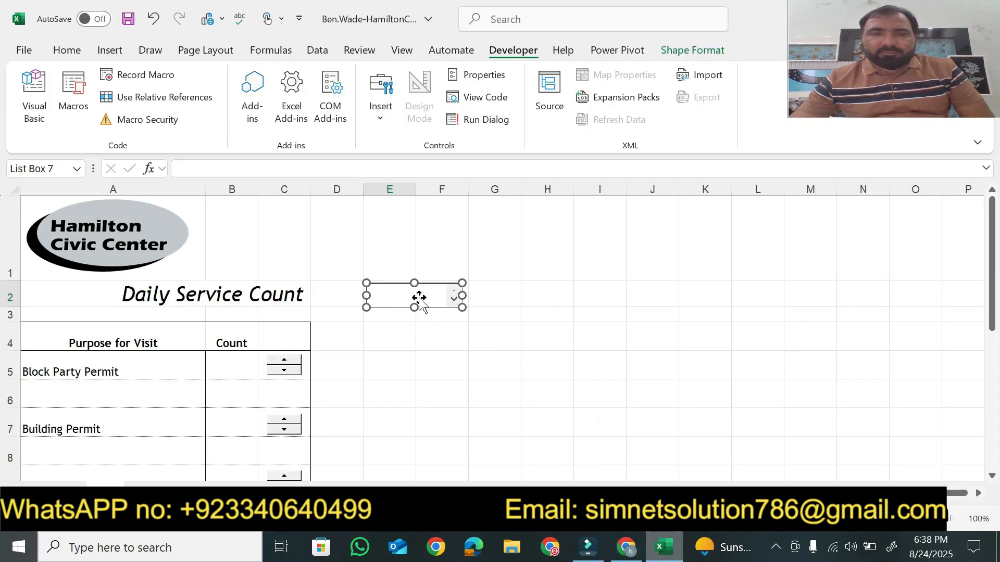
right_click(385, 283)
left_click(439, 436)
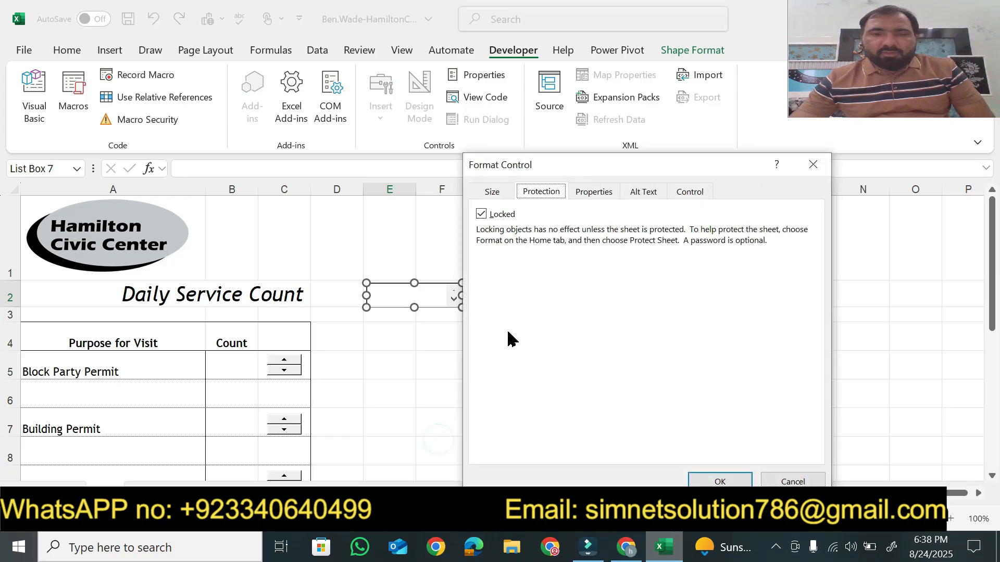
left_click(683, 198)
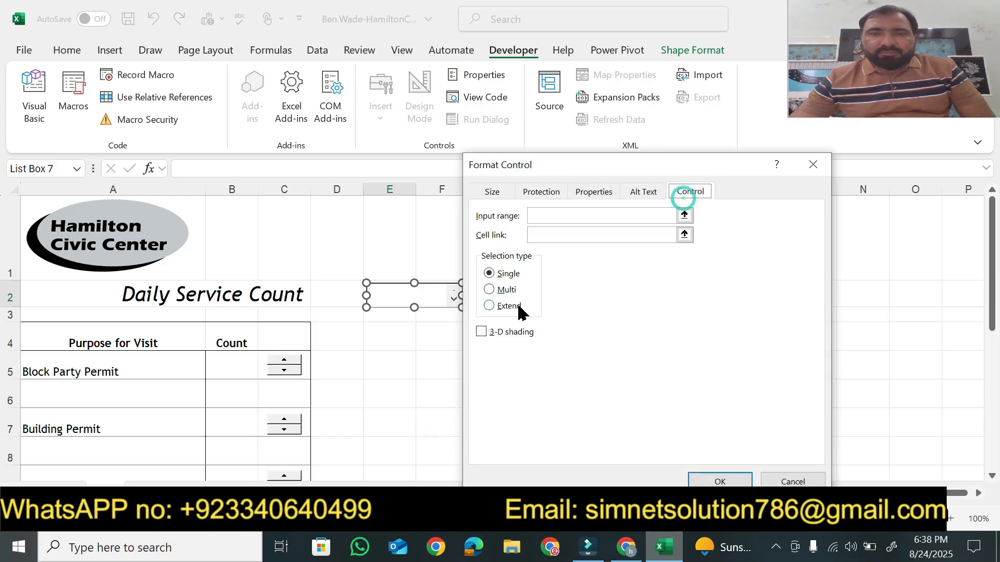
left_click(538, 234)
left_click(538, 234)
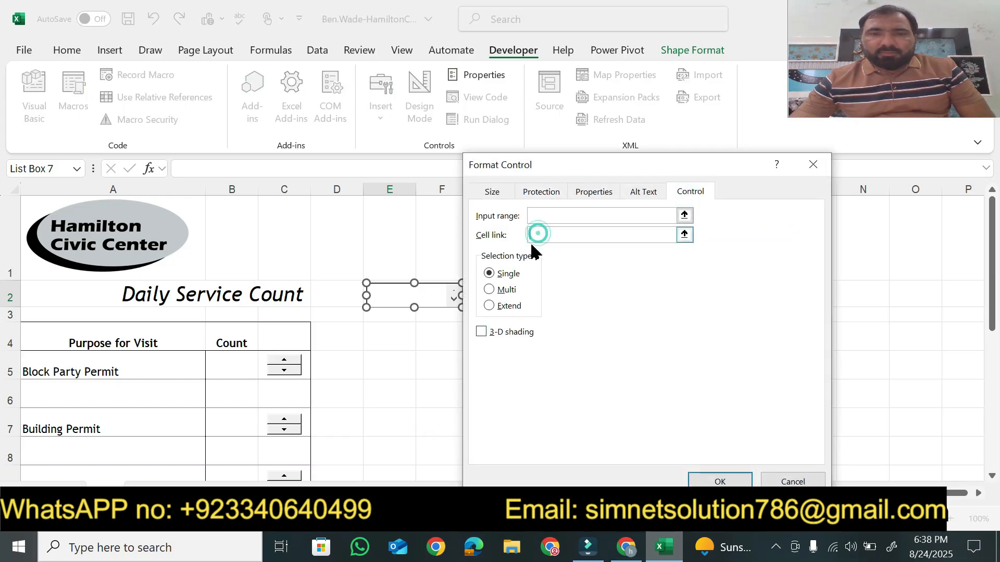
left_click(378, 295)
left_click(560, 235)
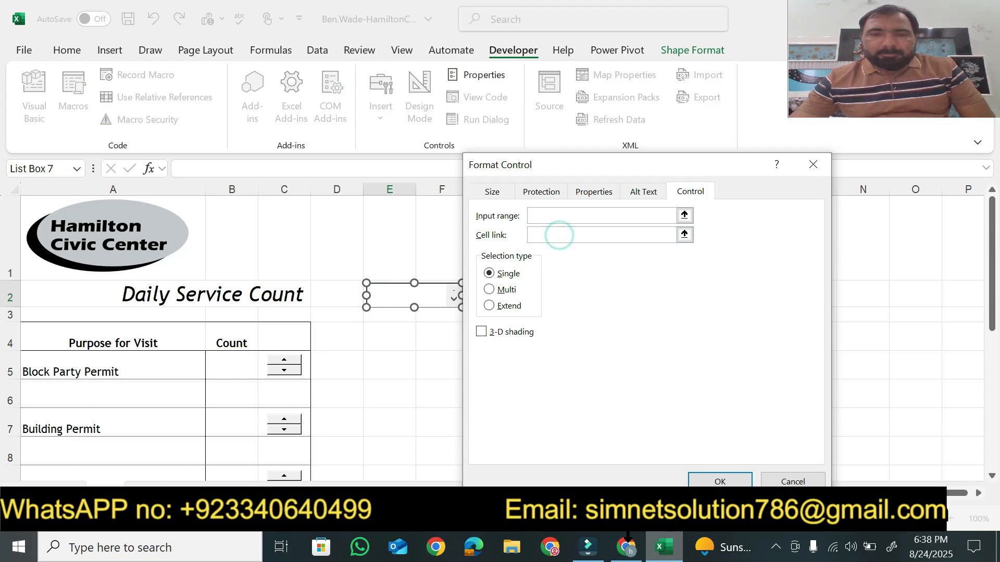
left_click(627, 547)
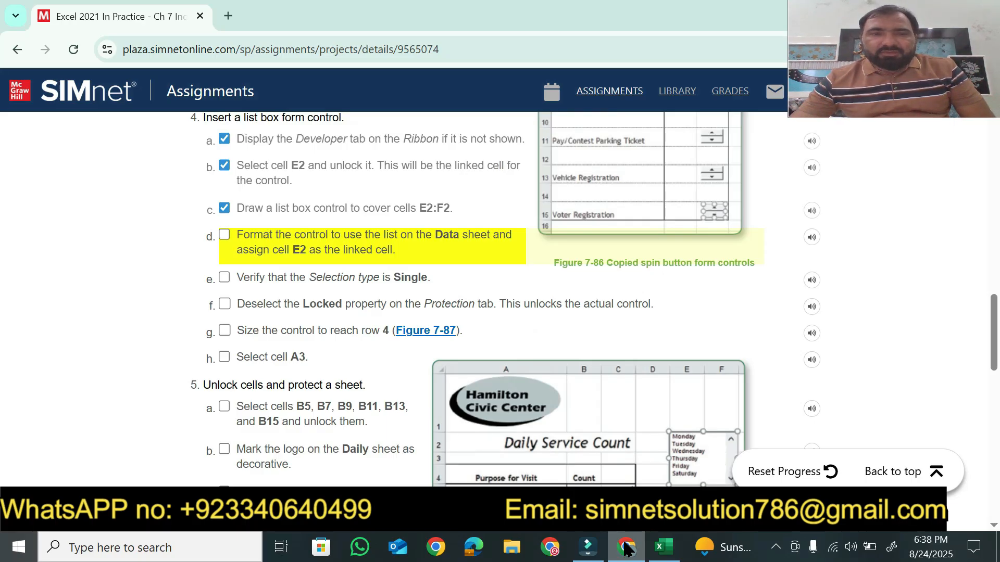
left_click(626, 547)
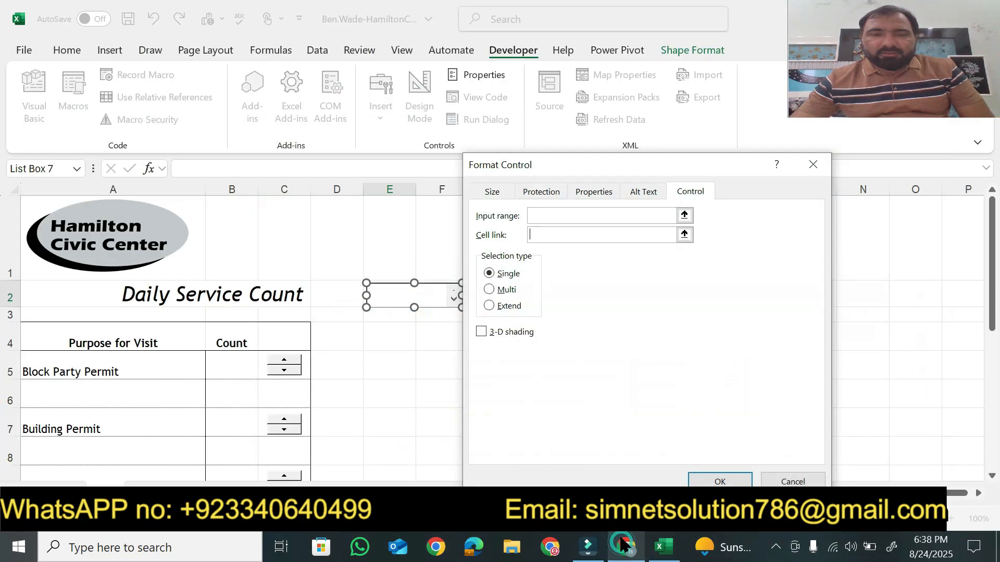
left_click(141, 484)
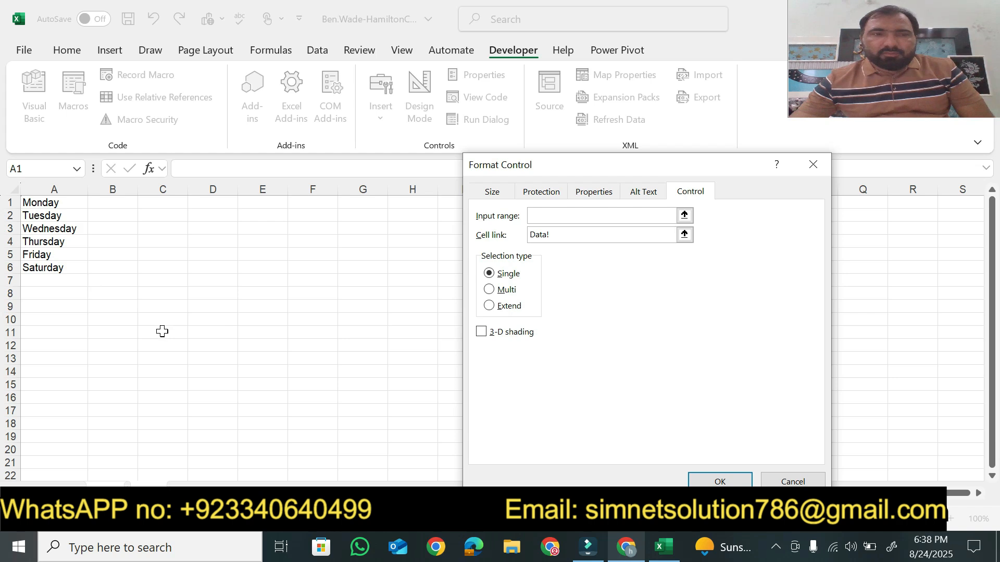
left_click(261, 216)
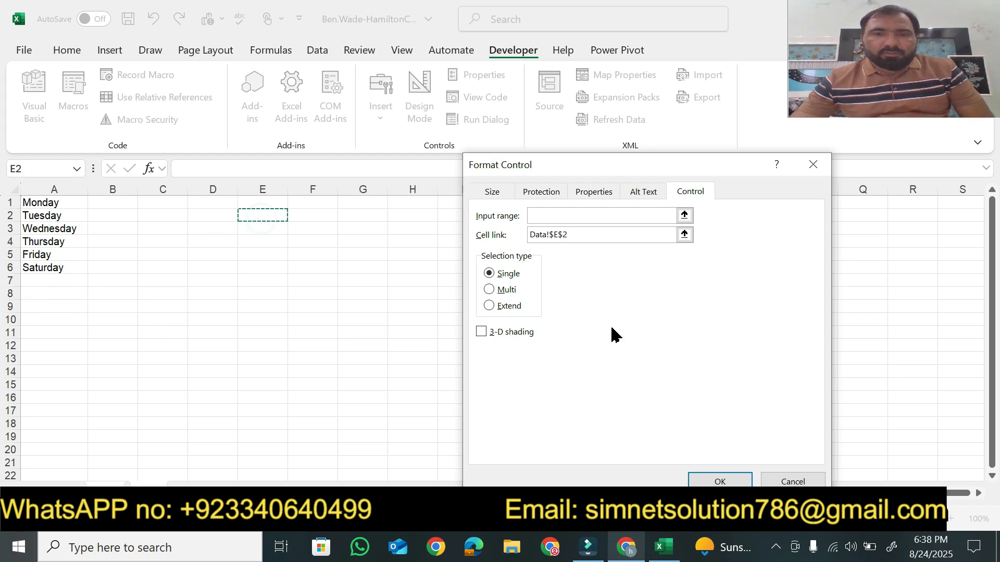
Step: Mark steps 4d and 4e as complete in SIMnet in Chrome, read step 4f, and return to Excel
left_click(637, 548)
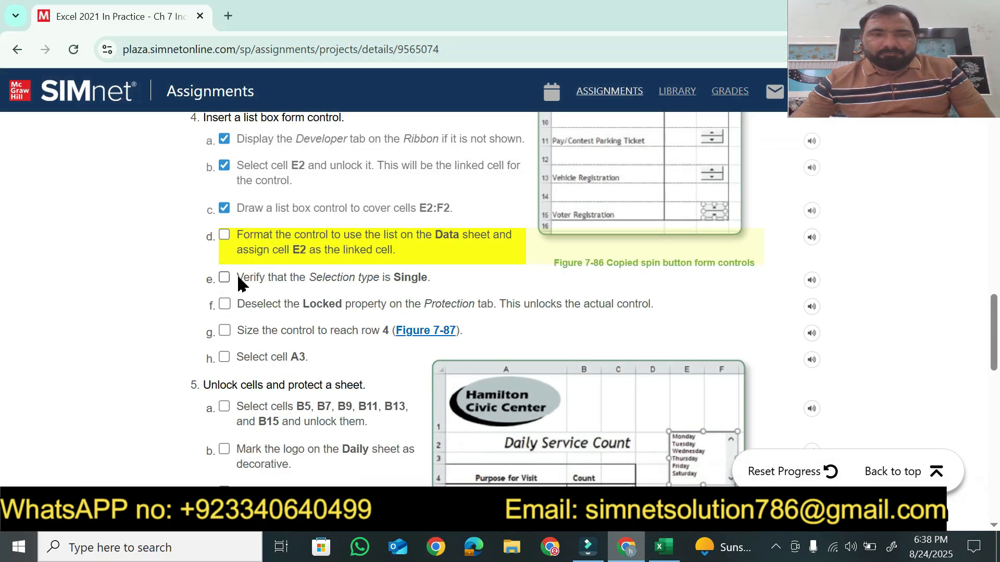
left_click(240, 235)
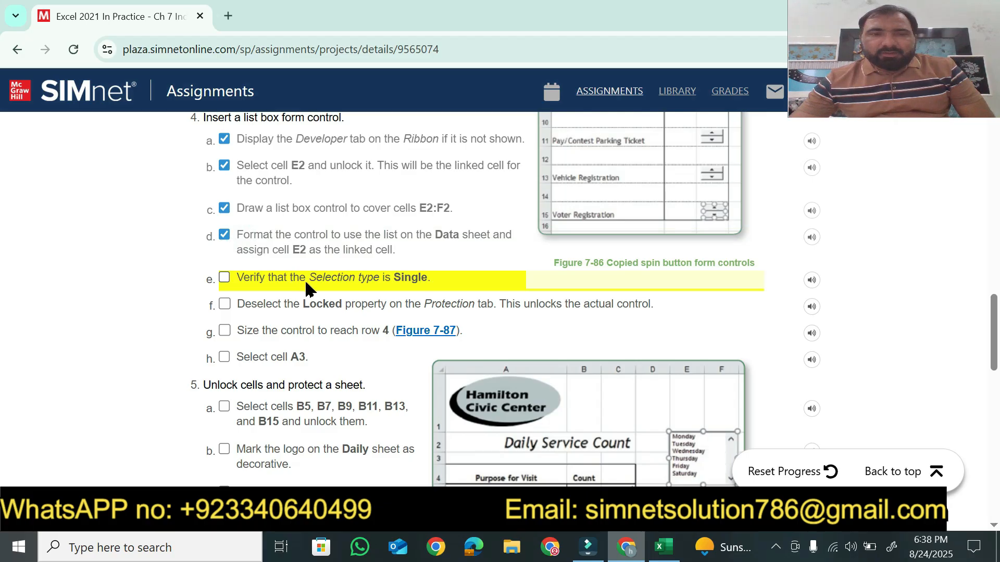
left_click(664, 547)
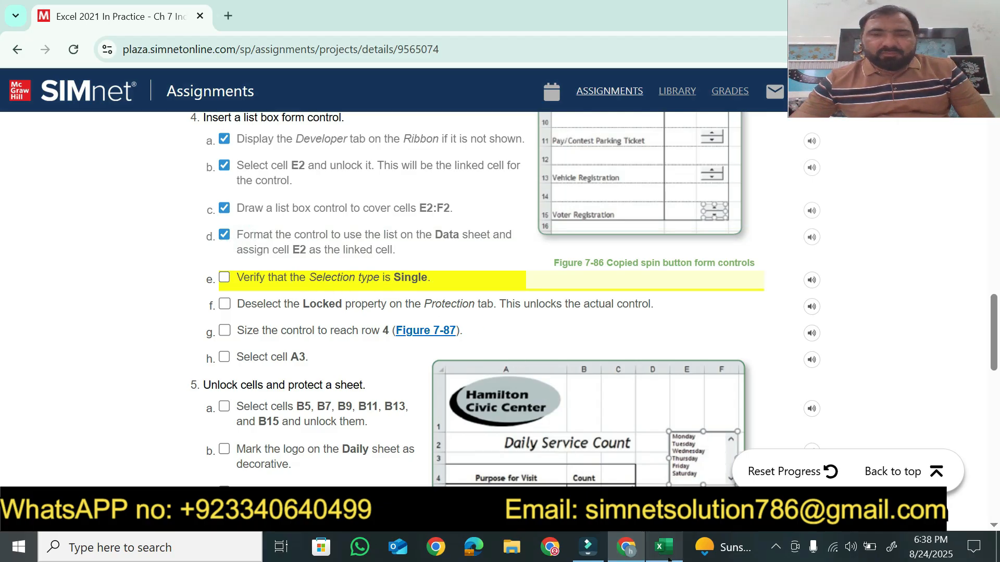
left_click(626, 547)
left_click(292, 277)
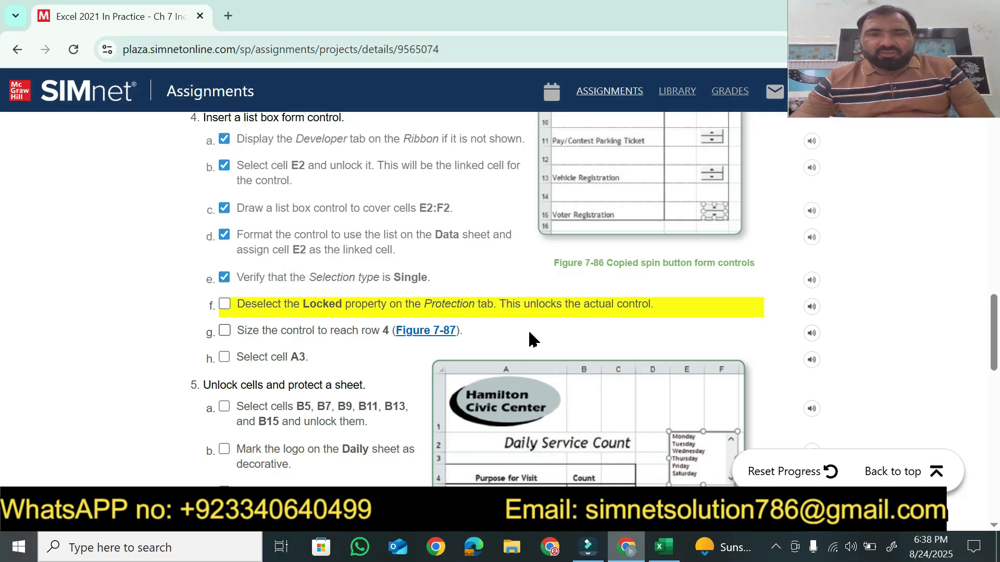
left_click(663, 547)
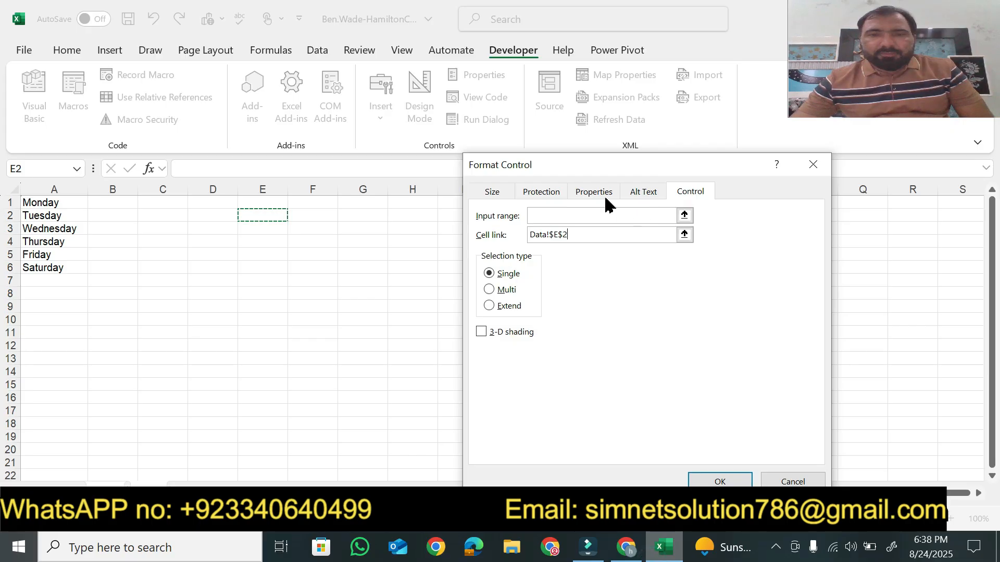
Step: Clear the list box control's Locked property, mark step 4f as complete in SIMnet in Chrome, and return to Excel
left_click(539, 193)
left_click(508, 214)
left_click(627, 550)
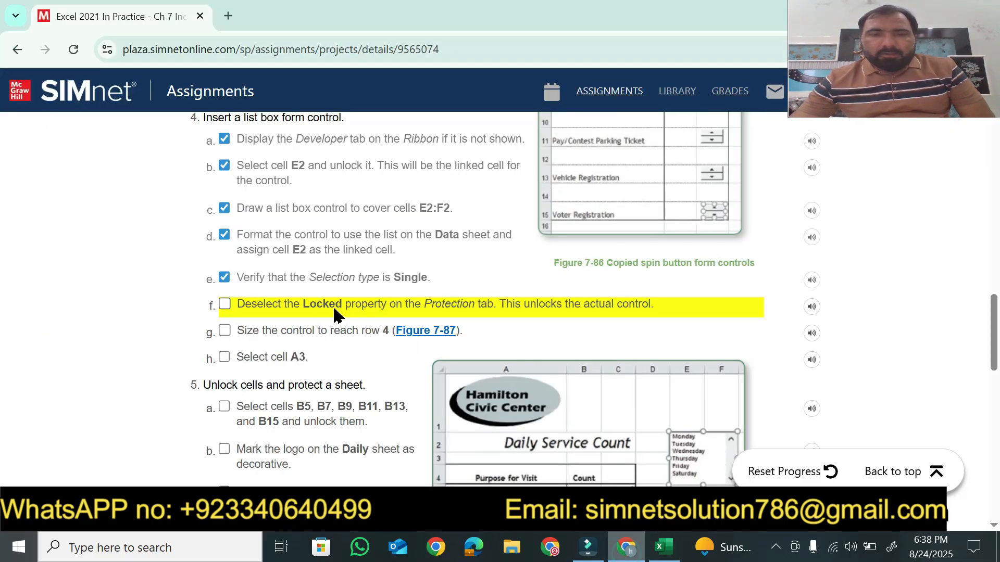
left_click(301, 309)
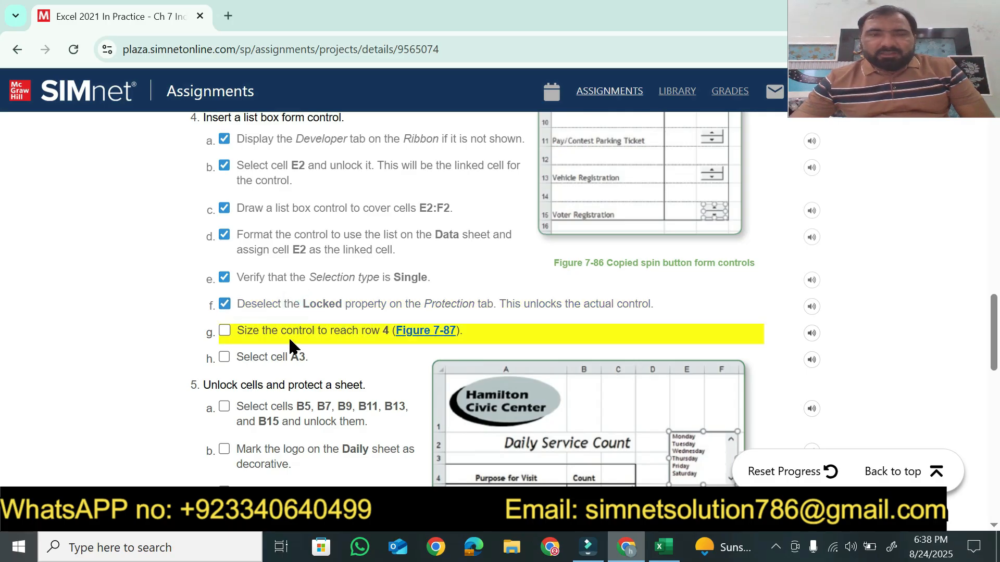
left_click(663, 547)
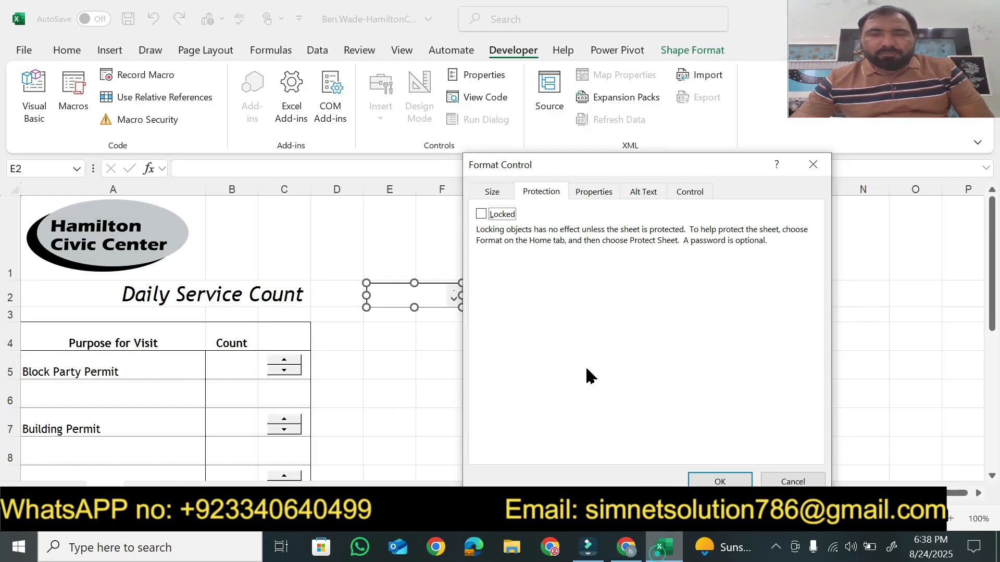
Step: Open the list box control's size settings, examine step 4g and Figure 7-87 in SIMnet in Chrome, and return to Excel
left_click(504, 192)
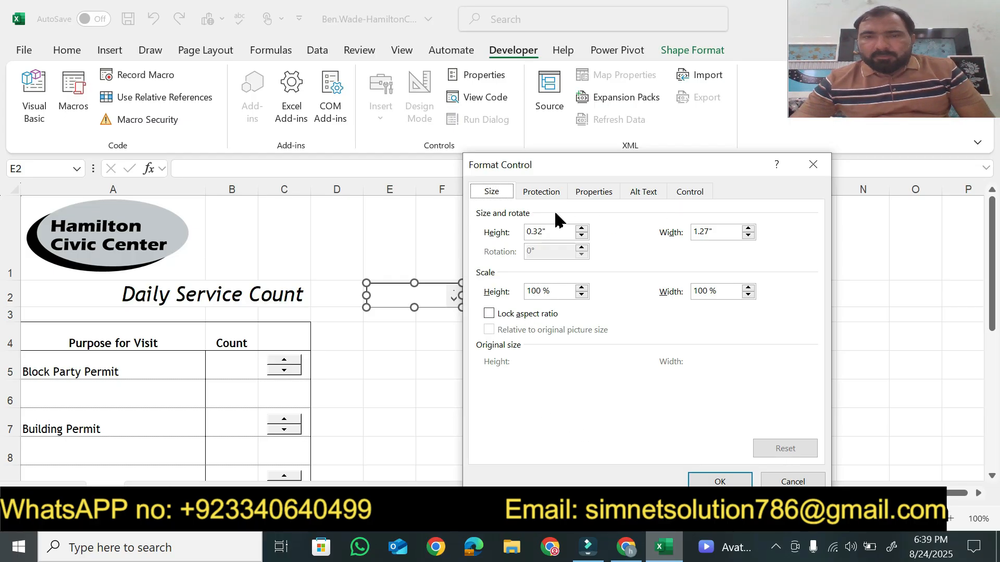
left_click(628, 547)
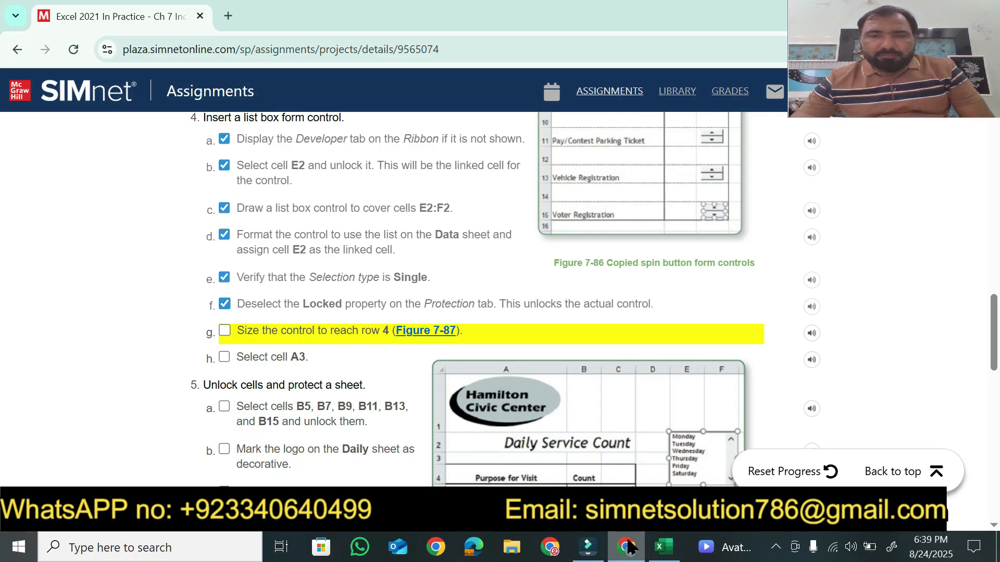
mouse_move(994, 347)
left_mouse_down()
mouse_move(995, 394)
mouse_move(989, 359)
left_mouse_up()
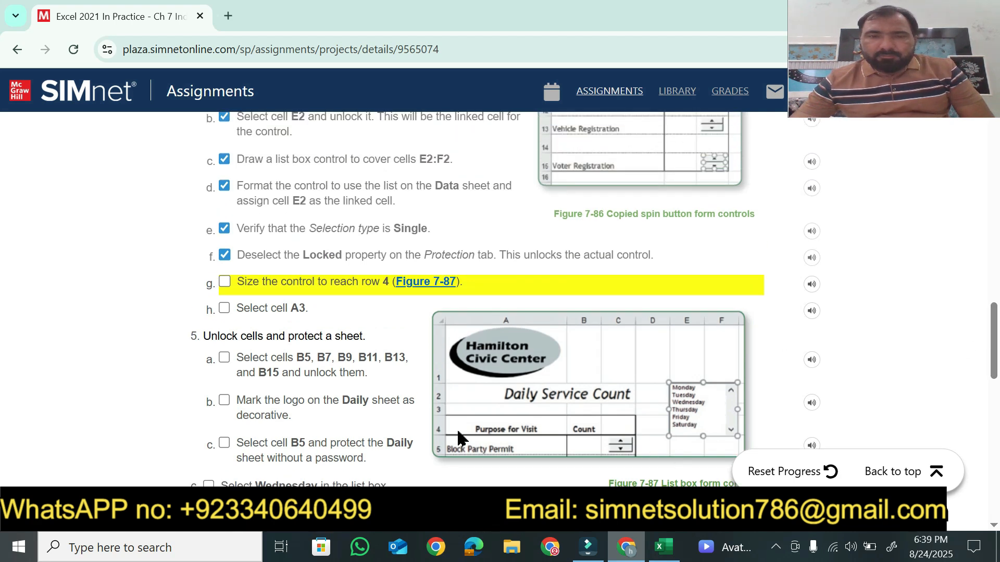
left_click(663, 547)
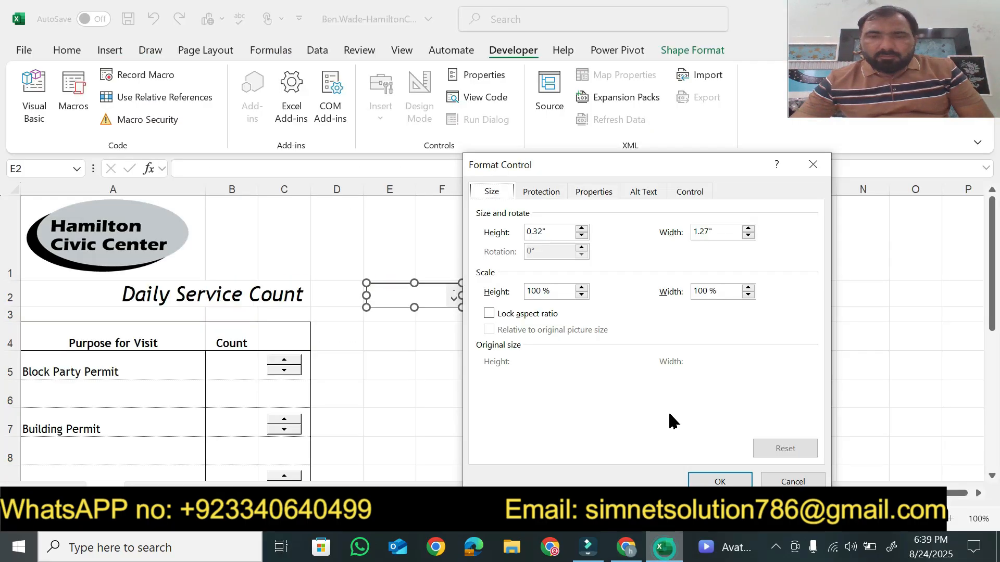
Step: Review the list box control's protection, cell link and size settings, switching Lock aspect ratio on and back off before closing them
left_click(541, 197)
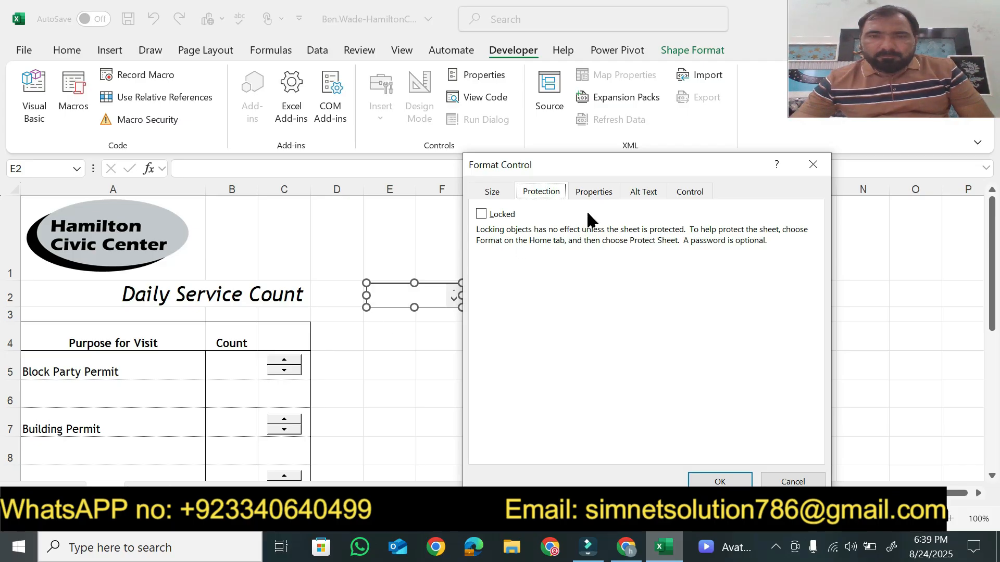
left_click(690, 193)
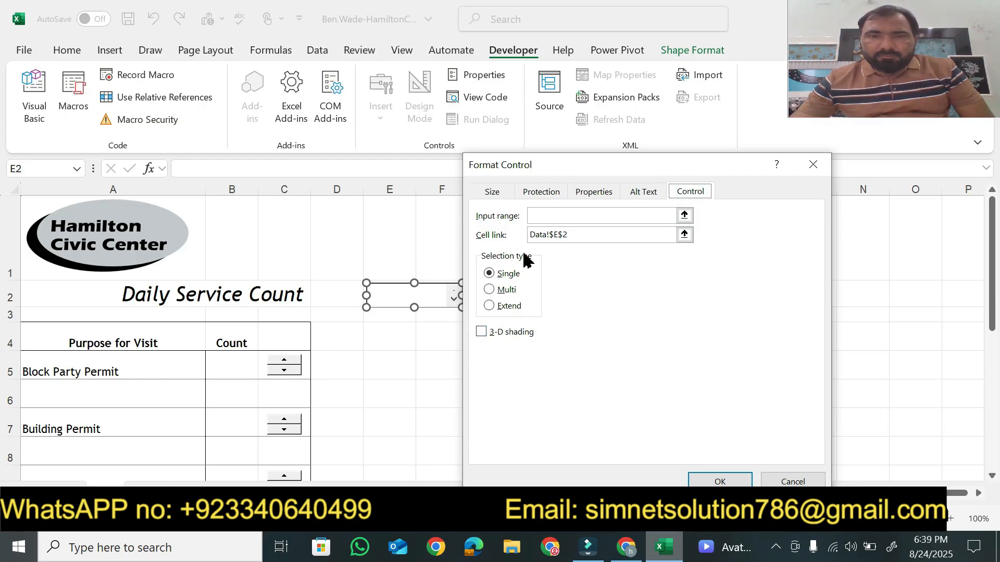
left_click(494, 192)
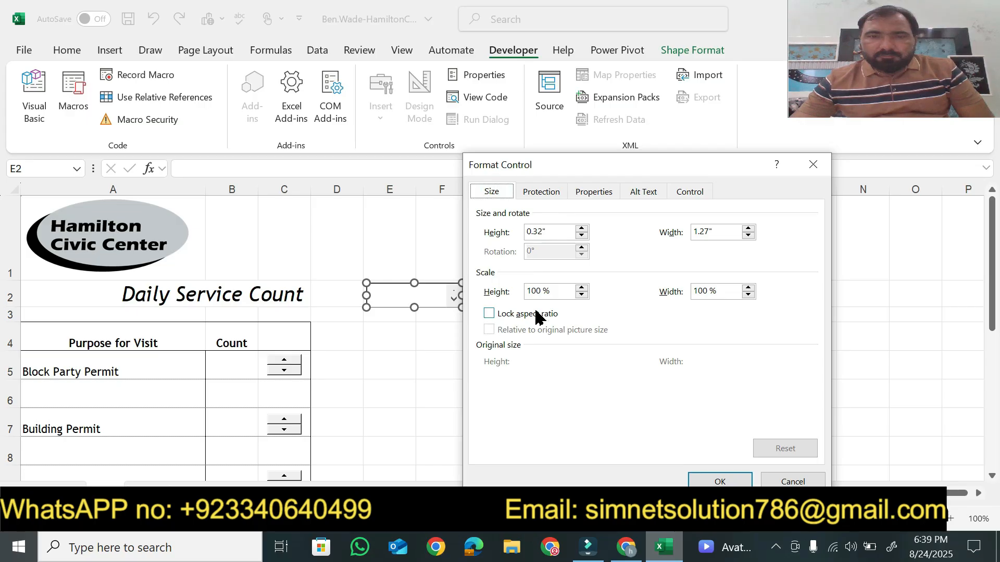
left_click(559, 314)
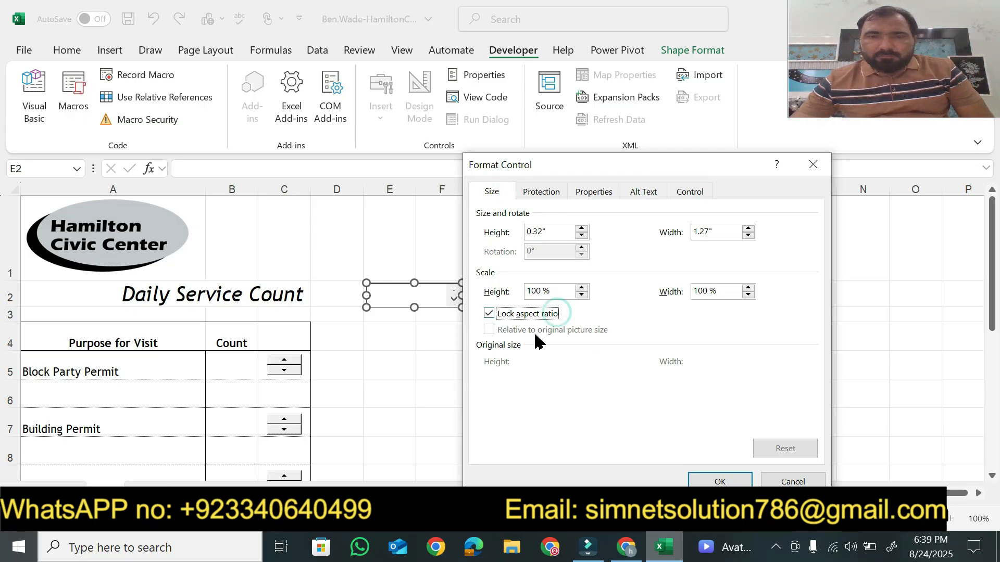
left_click(514, 315)
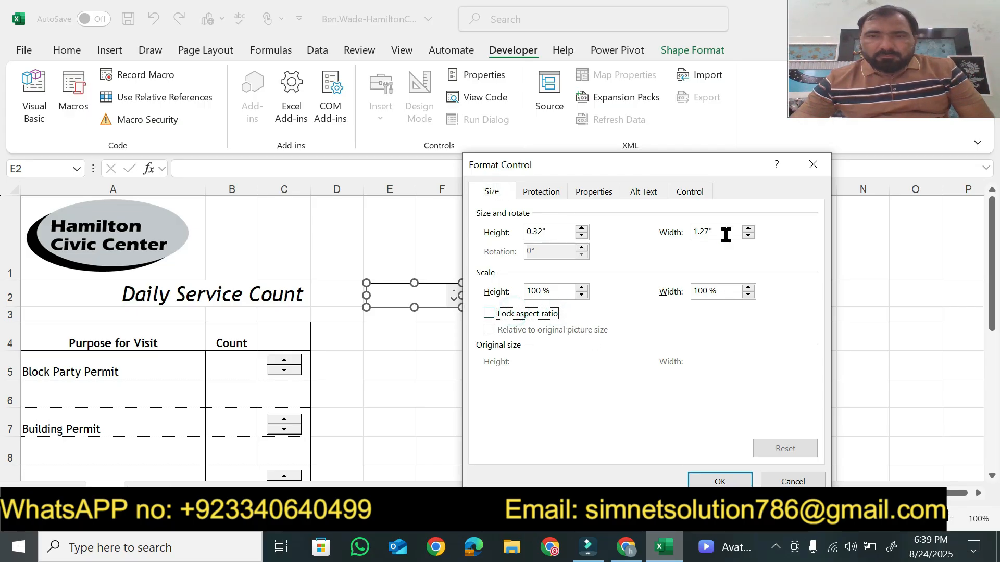
left_click(710, 480)
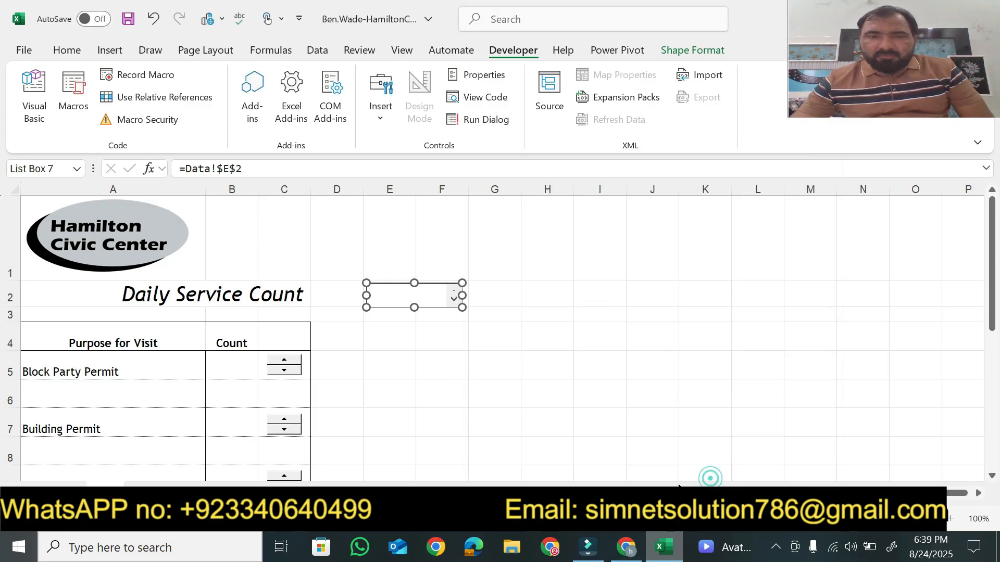
Step: Extend the list box control down to the bottom of row 4 and mark step 4g as complete in SIMnet in Chrome
left_click_drag(414, 312, 408, 351)
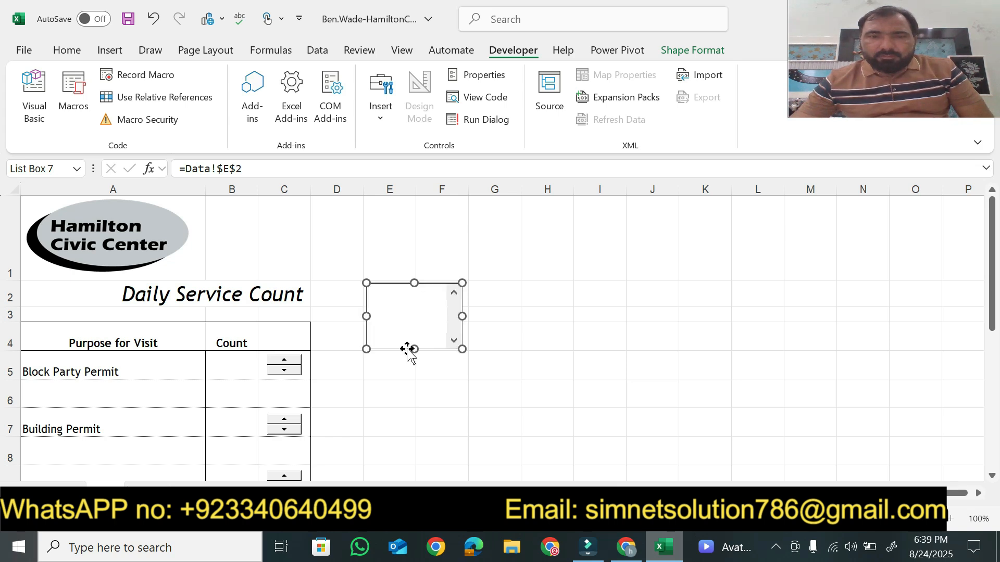
left_click(626, 548)
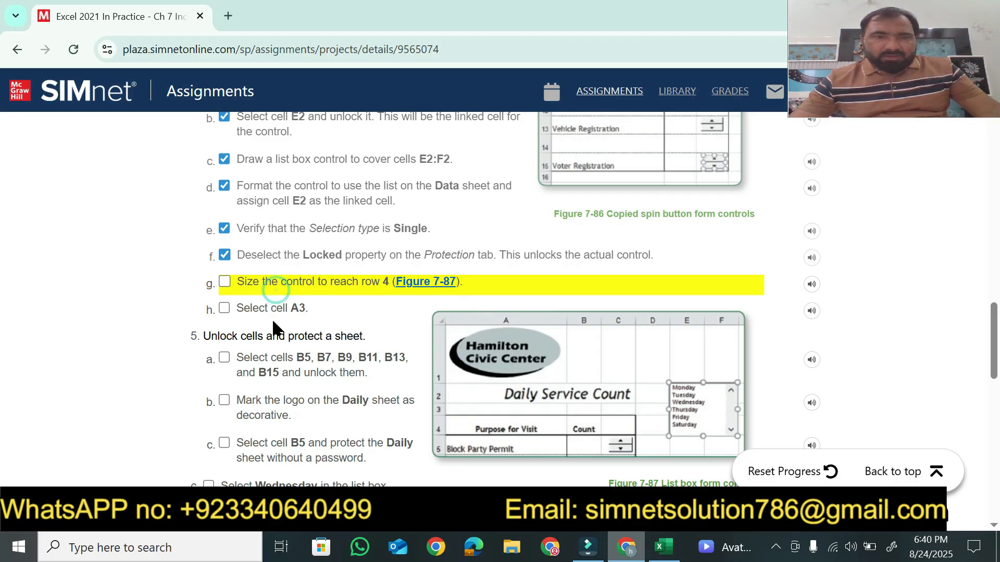
left_click(224, 282)
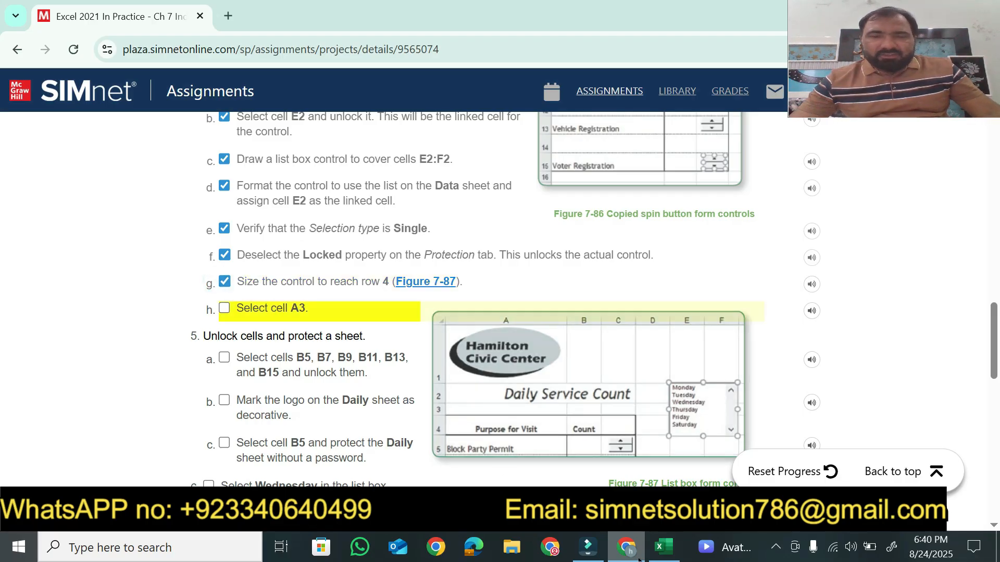
Step: Return to Excel, select cell A3, and mark step 4h as complete in SIMnet in Chrome
left_click(663, 547)
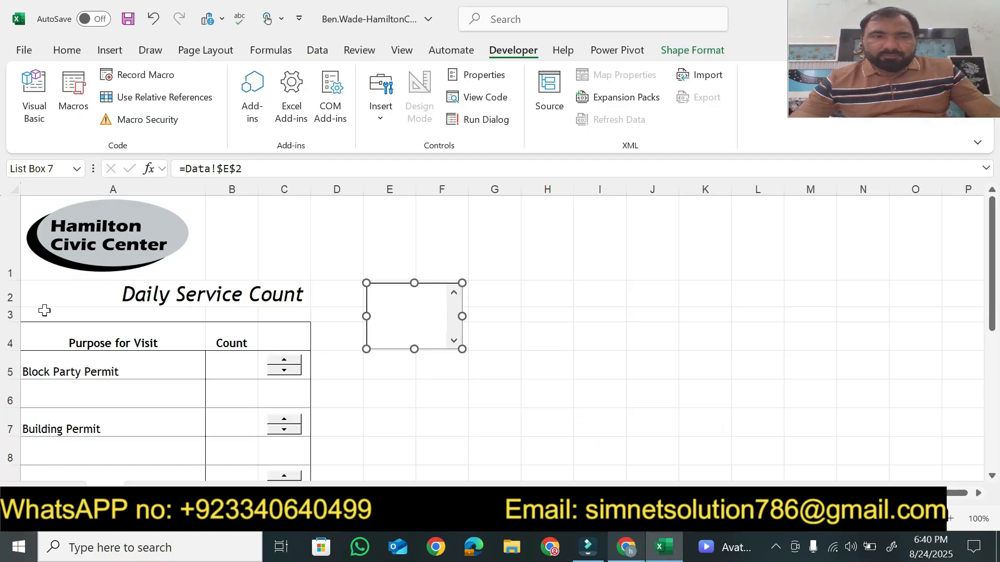
left_click(44, 311)
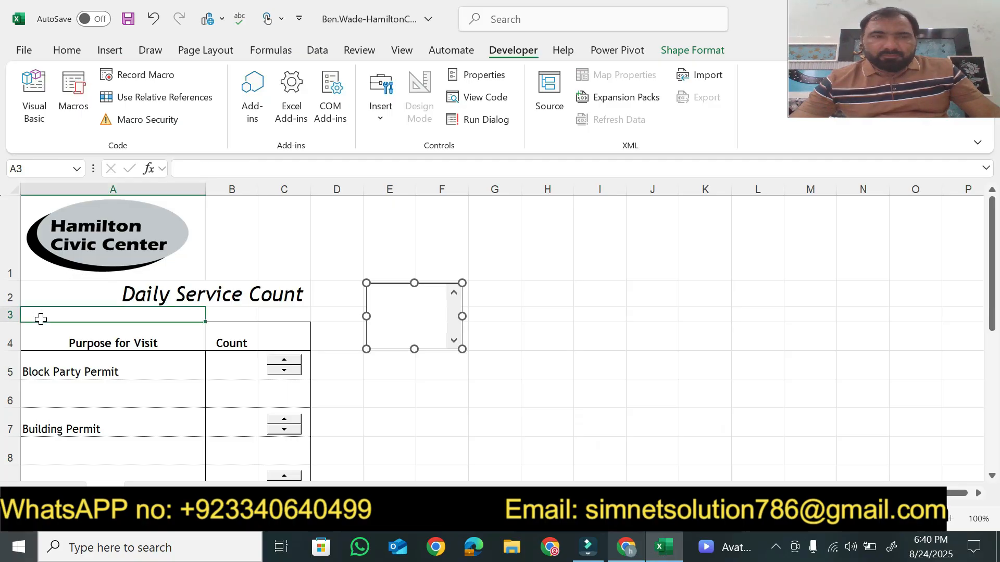
left_click(630, 548)
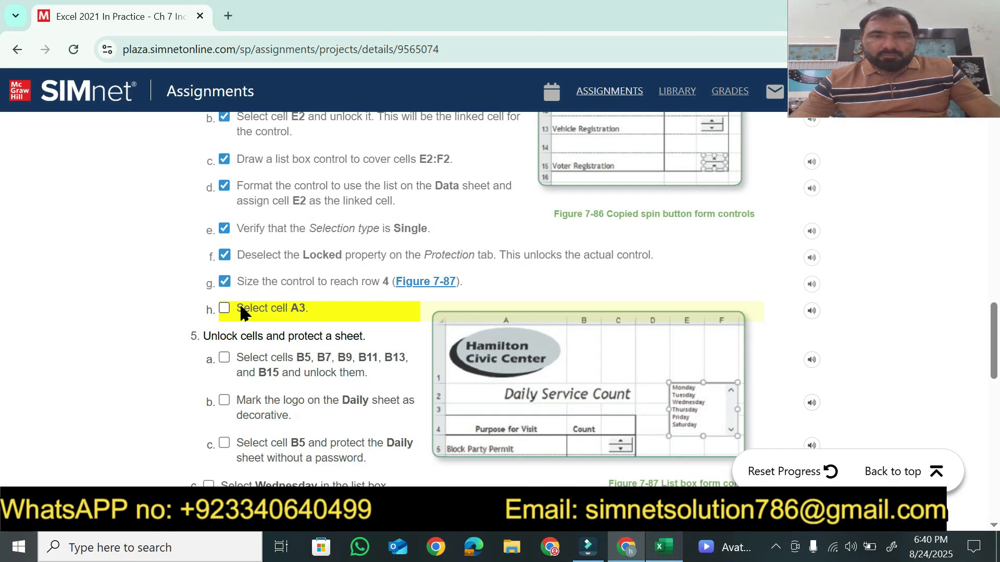
left_click(224, 308)
Step: Review the SIMnet project page, covering the project description, skills covered, steps 4 and 5, and the download, upload and submit sections
mouse_move(991, 341)
left_mouse_down()
mouse_move(992, 324)
mouse_move(995, 332)
left_mouse_up()
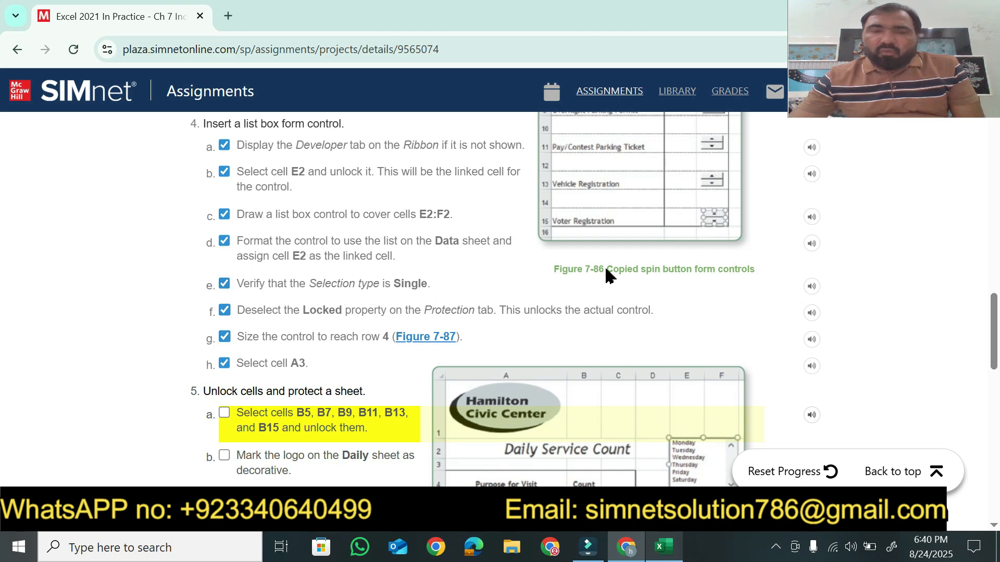
left_click_drag(994, 329, 995, 90)
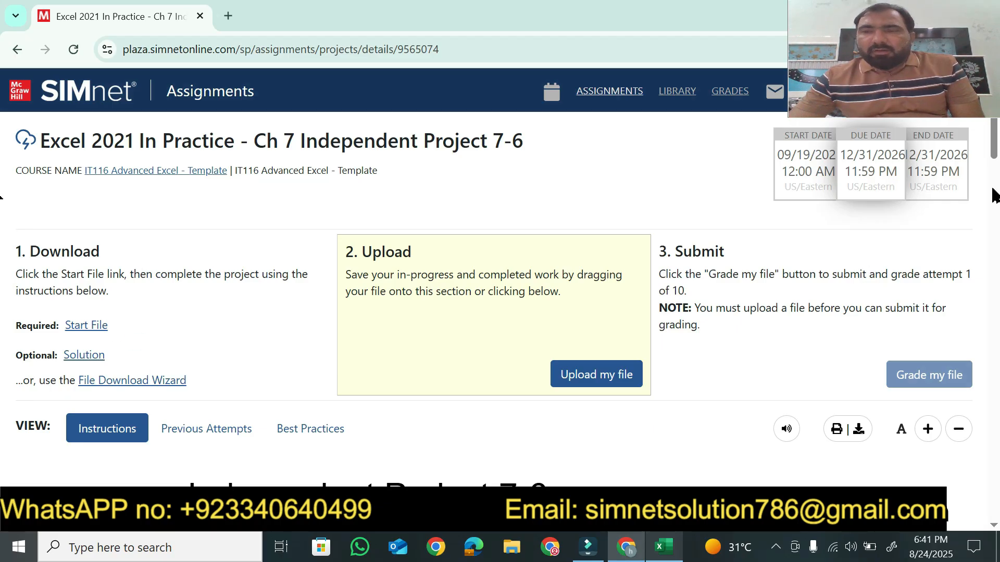
left_click_drag(993, 148, 994, 214)
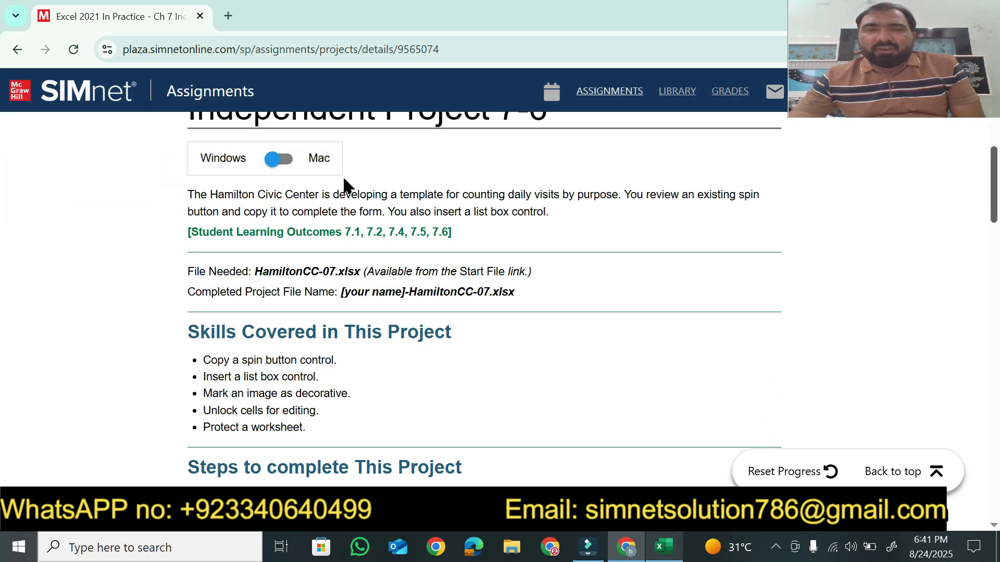
left_click_drag(171, 194, 508, 249)
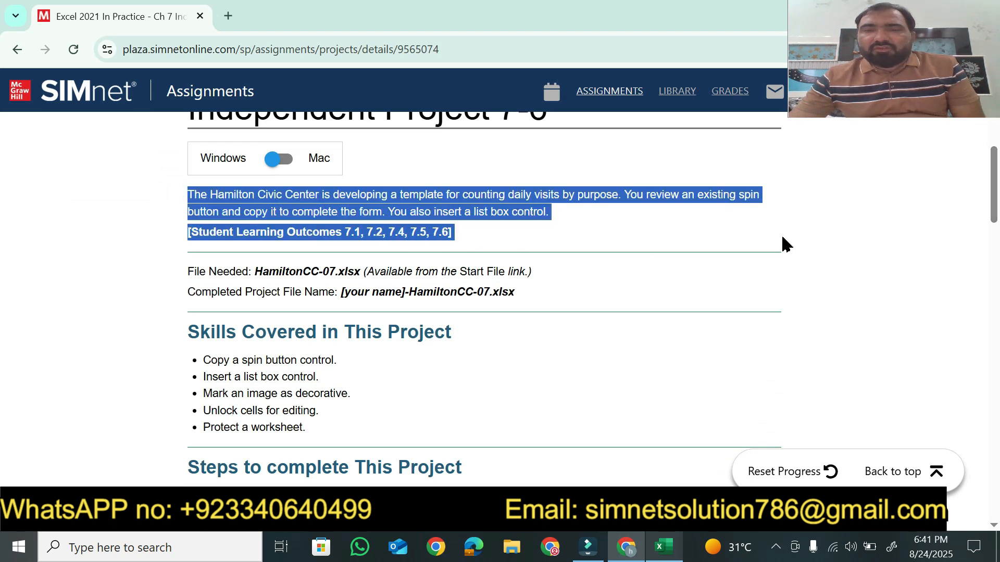
left_click_drag(989, 215, 992, 253)
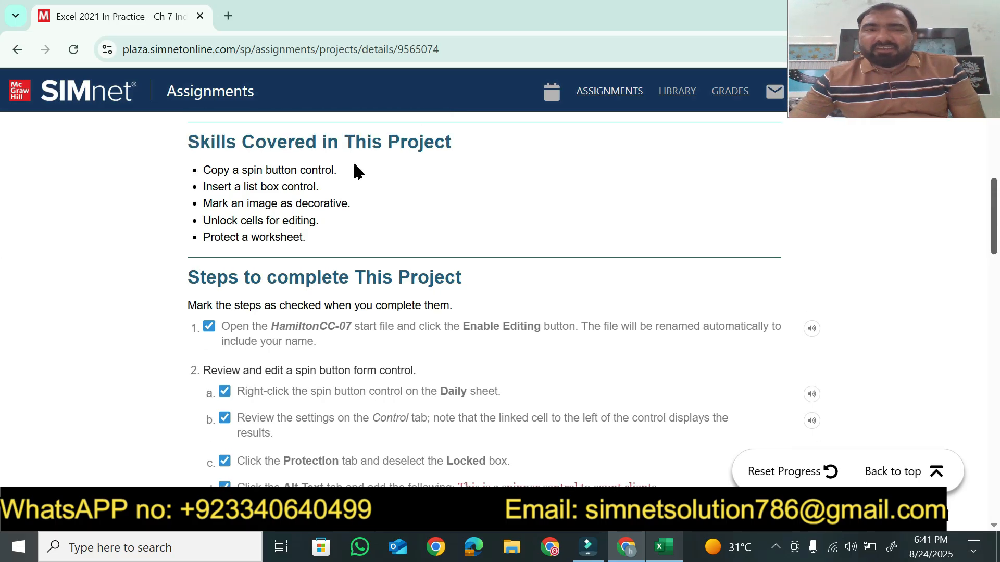
left_click_drag(205, 170, 327, 241)
left_click_drag(992, 231, 996, 336)
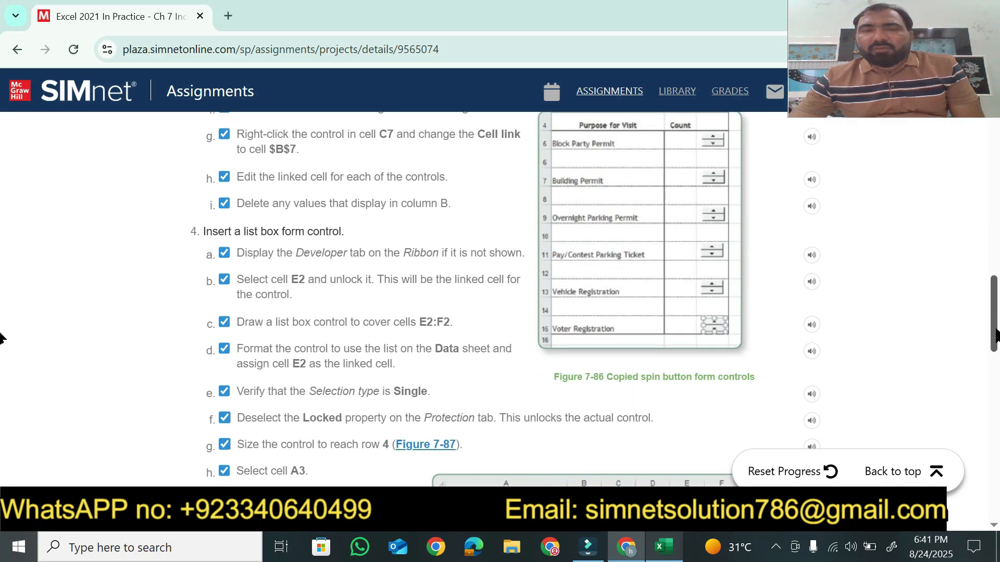
scroll(994, 338, "down", 3)
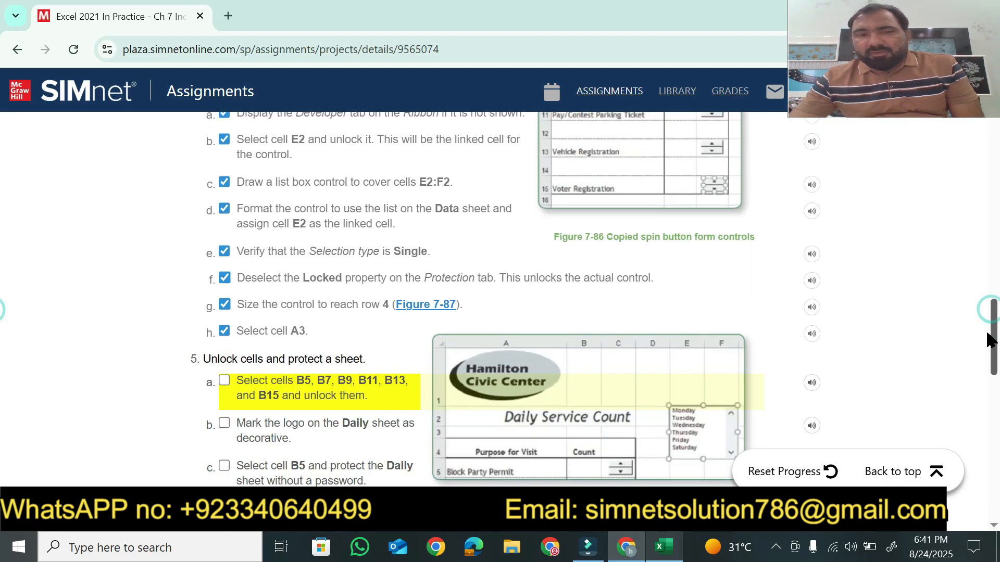
left_click_drag(988, 335, 987, 314)
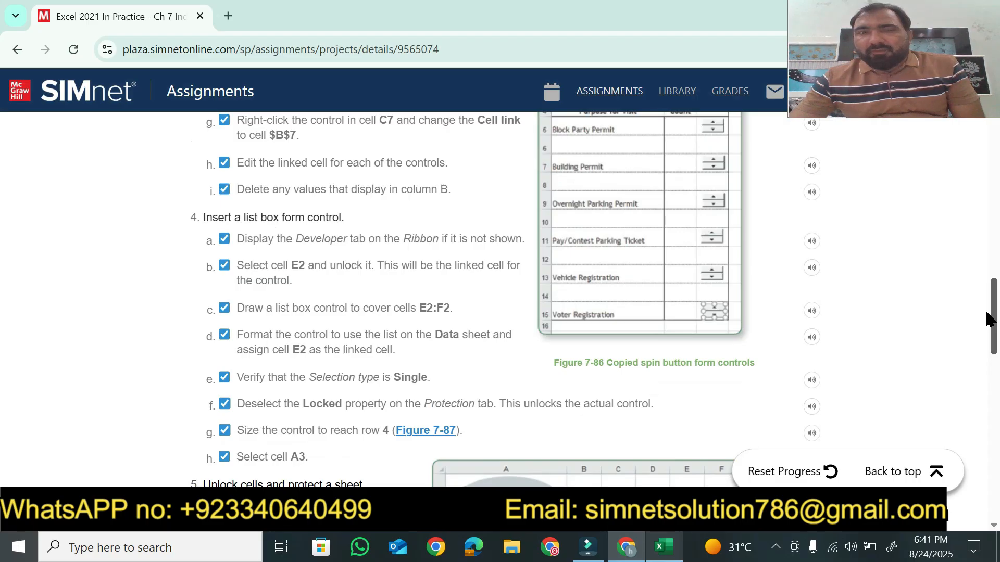
left_click_drag(993, 312, 998, 99)
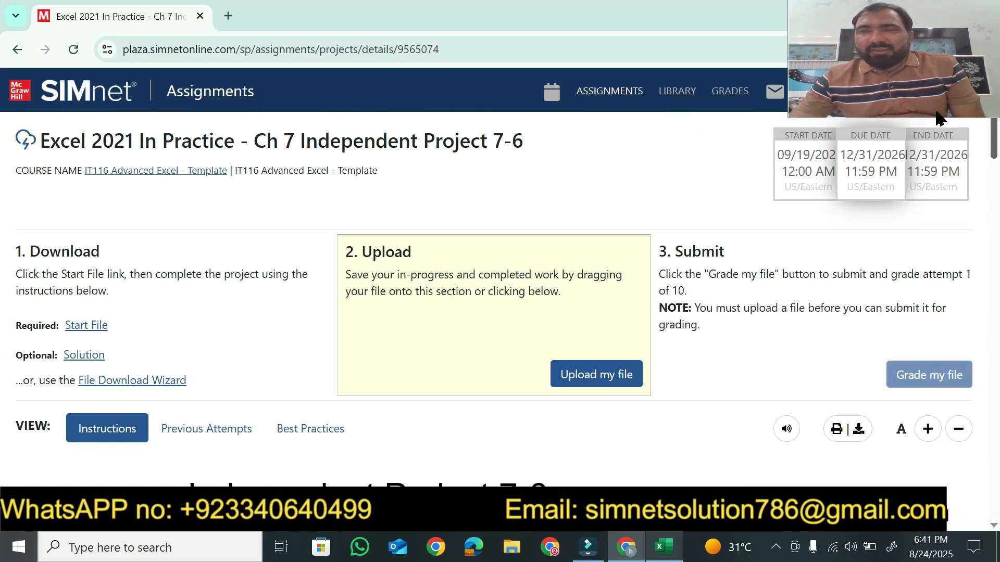